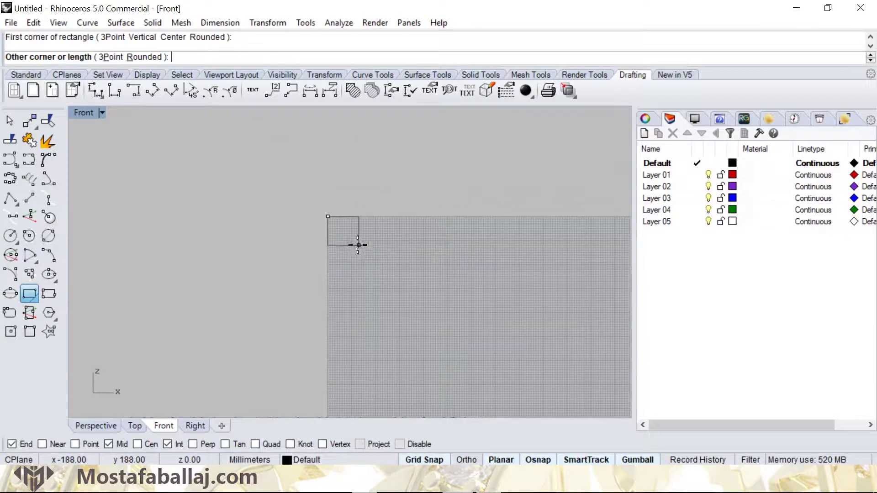
Step: Complete the 400 mm square over the full construction grid by placing its lower-right corner at the grid's lower-right corner
scroll(366, 265, "up", 4)
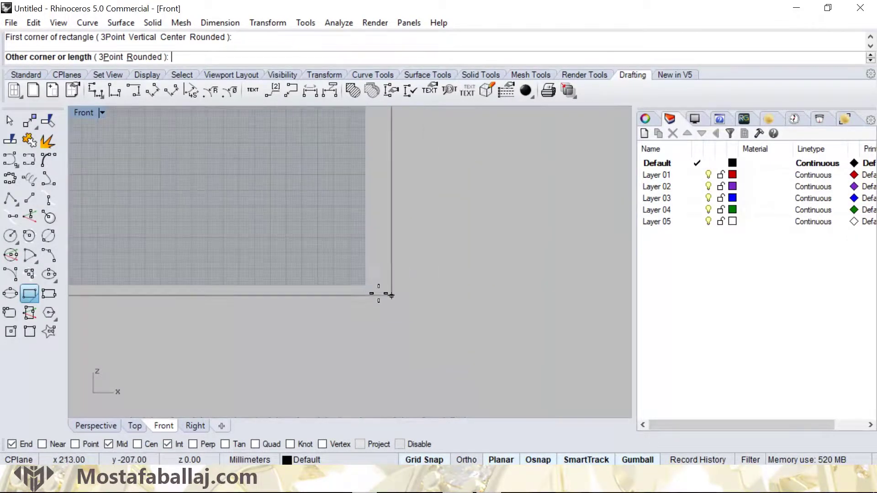
left_click(349, 285)
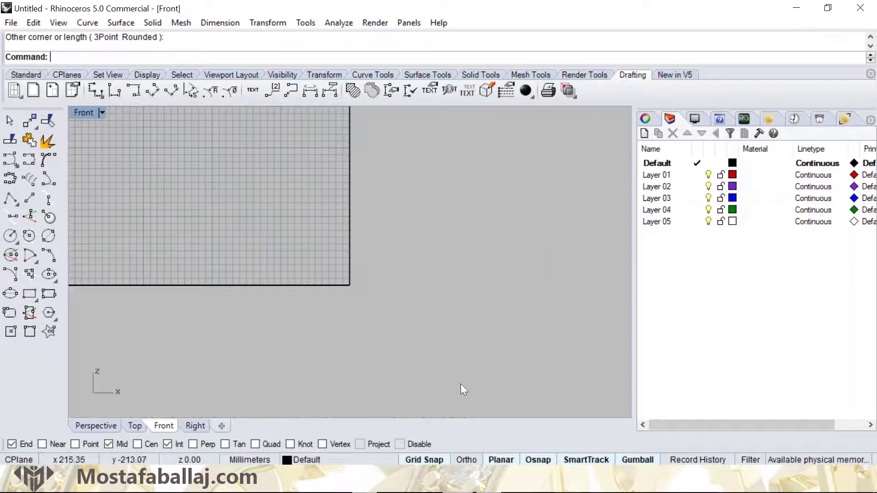
scroll(255, 242, "down", 1)
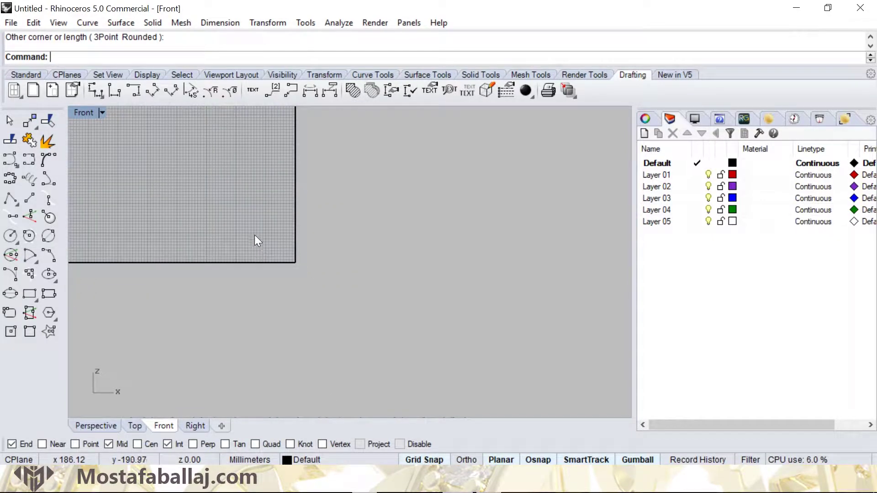
scroll(258, 209, "up", 4)
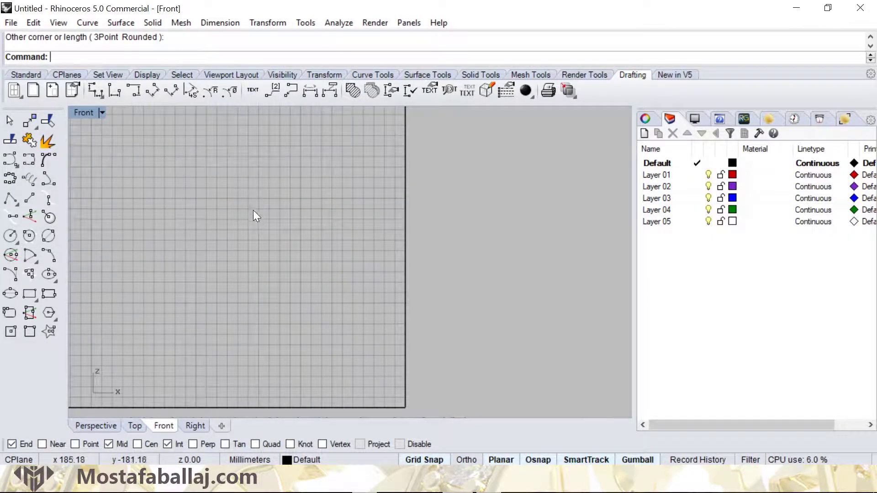
scroll(259, 224, "down", 2)
scroll(238, 206, "down", 1)
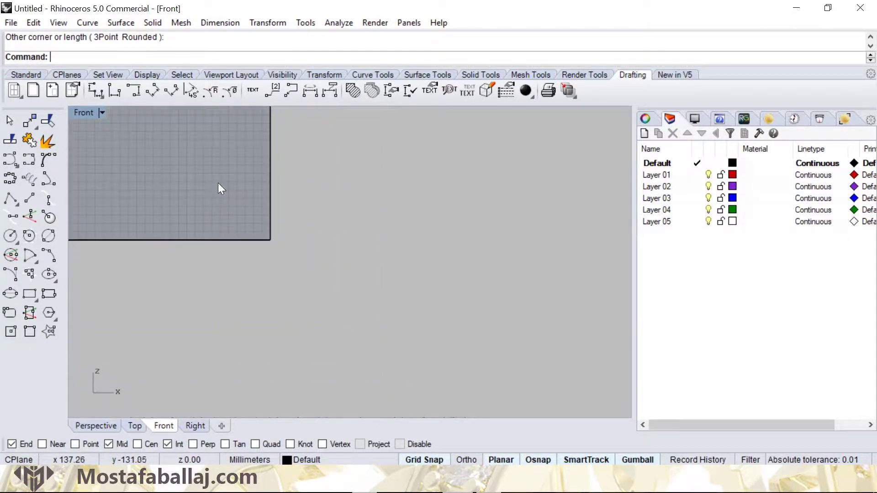
scroll(274, 228, "up", 4)
scroll(296, 265, "down", 3)
scroll(268, 206, "up", 2)
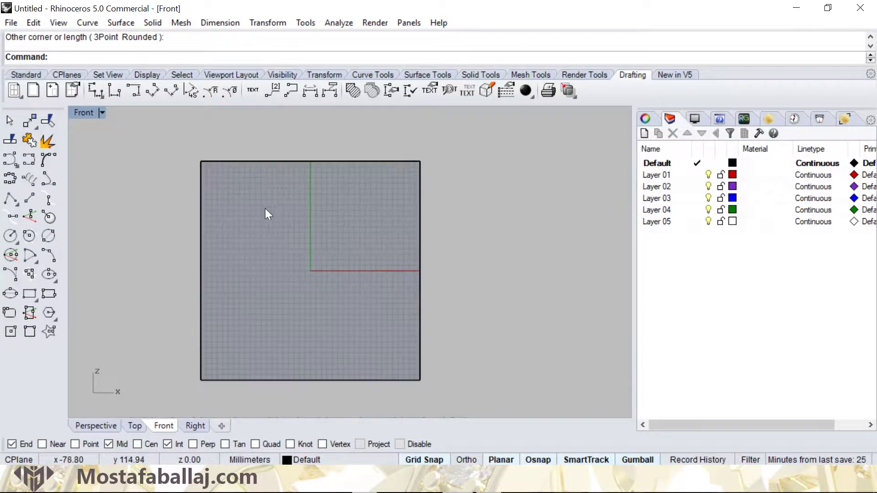
Step: Draw a vertical line from the midpoint of the square's top edge down to the midpoint of its bottom edge
left_click(29, 199)
scroll(315, 173, "up", 3)
left_click(311, 149)
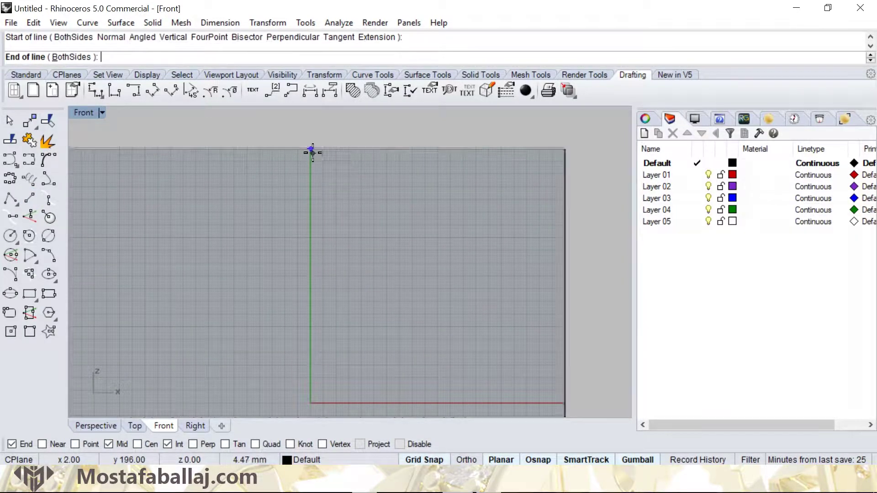
scroll(323, 303, "down", 2)
scroll(306, 314, "up", 4)
left_click(306, 315)
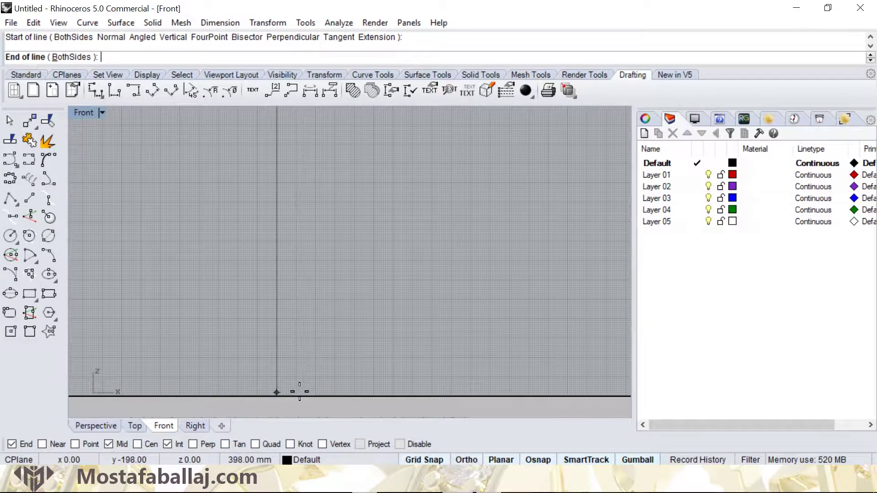
scroll(307, 323, "down", 3)
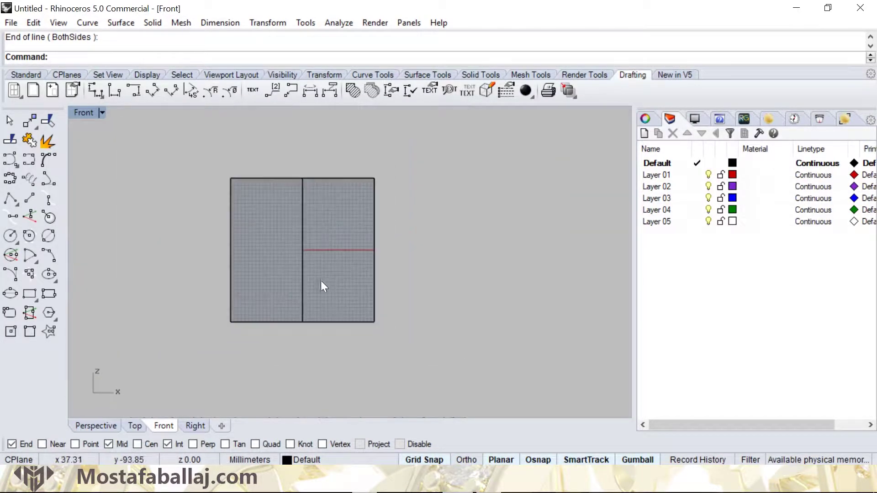
Step: Draw a horizontal line from the midpoint of the square's right edge to the midpoint of its left edge
key("Return")
left_click(375, 250)
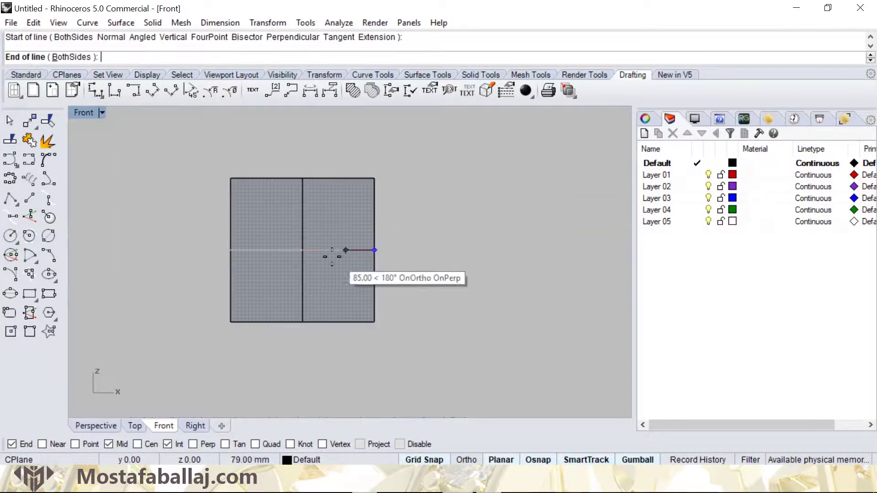
left_click(231, 250)
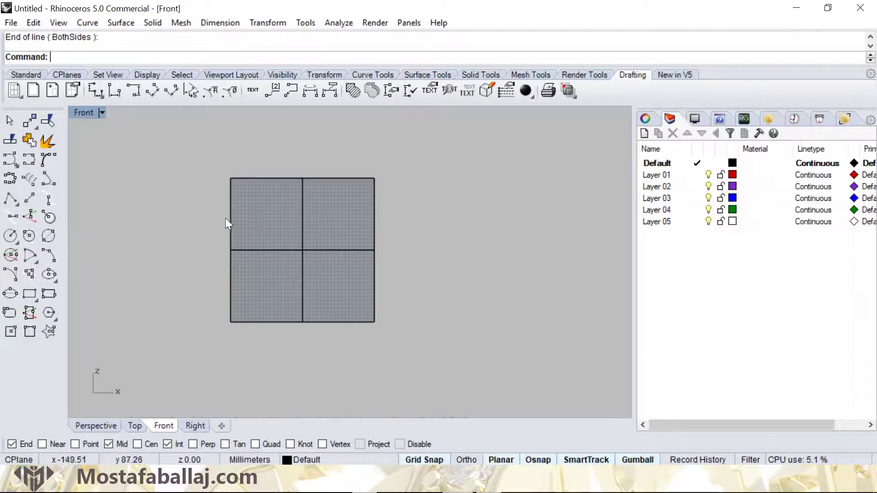
Step: Draw two diagonal lines from the top edge's midpoint to the square's lower-left and lower-right corners
left_click(29, 199)
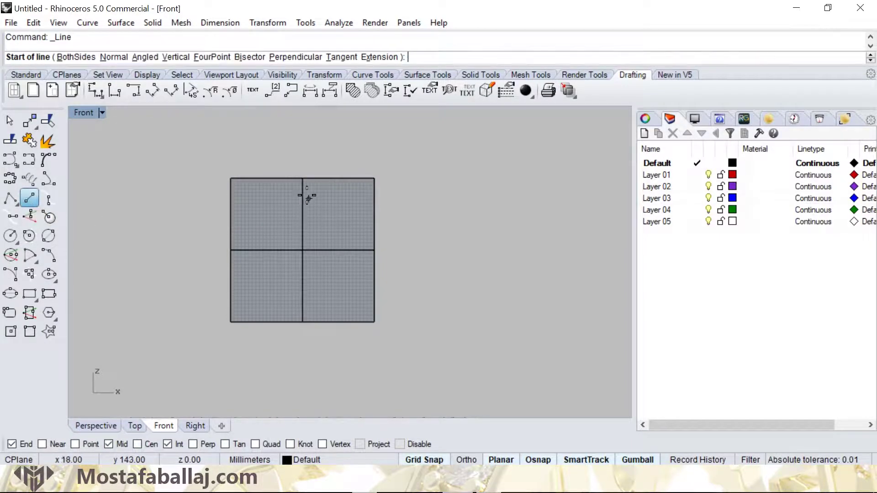
left_click(302, 178)
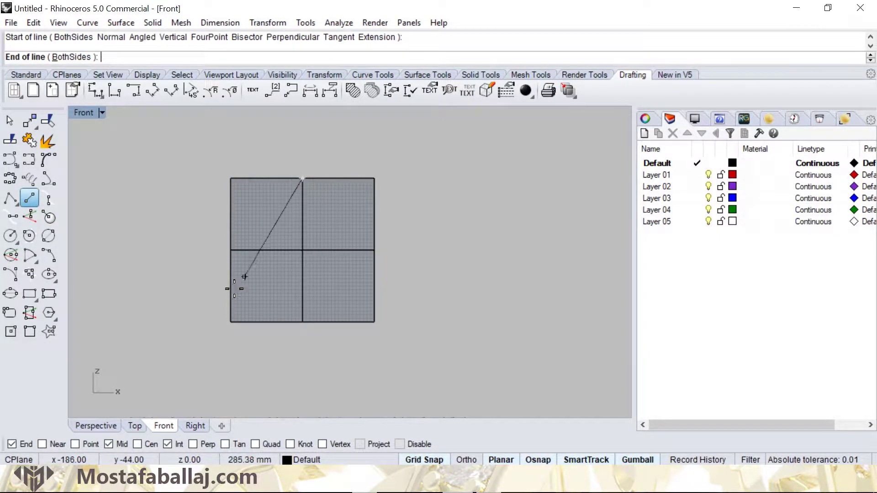
left_click(230, 317)
key("Return")
left_click(303, 178)
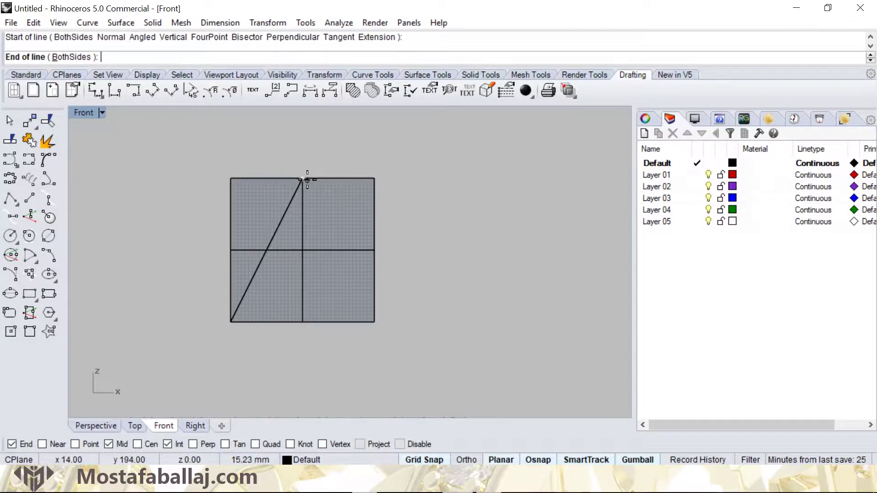
left_click(374, 321)
key("Delete")
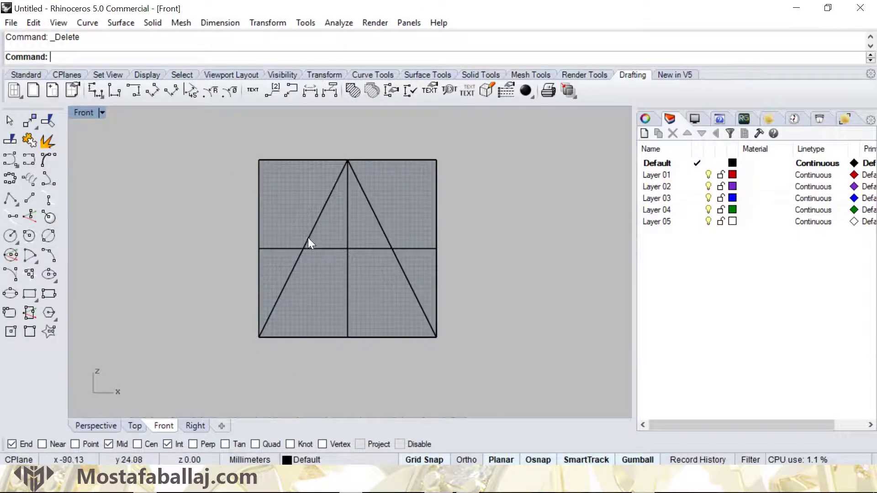
Step: From the left diagonal's crossing with the horizontal centre line, draw vertical lines up to the top edge and down to the bottom edge
left_click(29, 199)
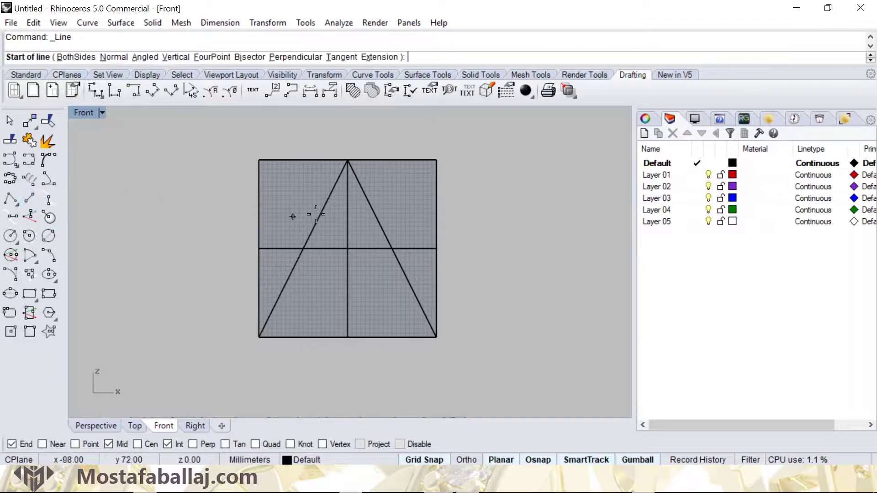
left_click(303, 249)
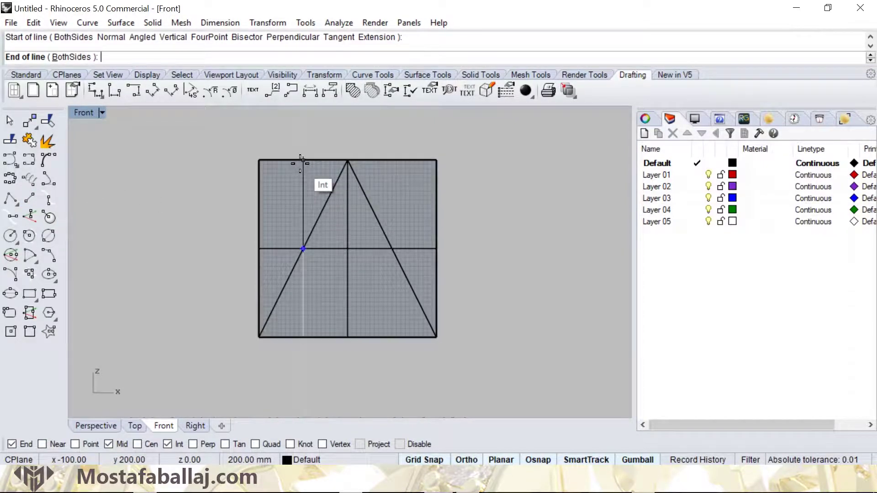
left_click(303, 160)
key("Return")
left_click(302, 249)
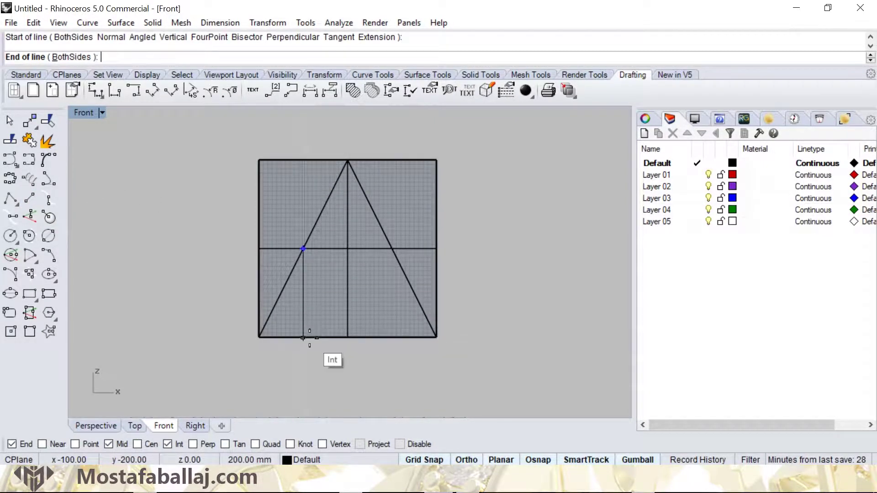
left_click(303, 338)
Step: From the right diagonal's crossing with the horizontal centre line, draw vertical lines to the square's top and bottom edges
key("Return")
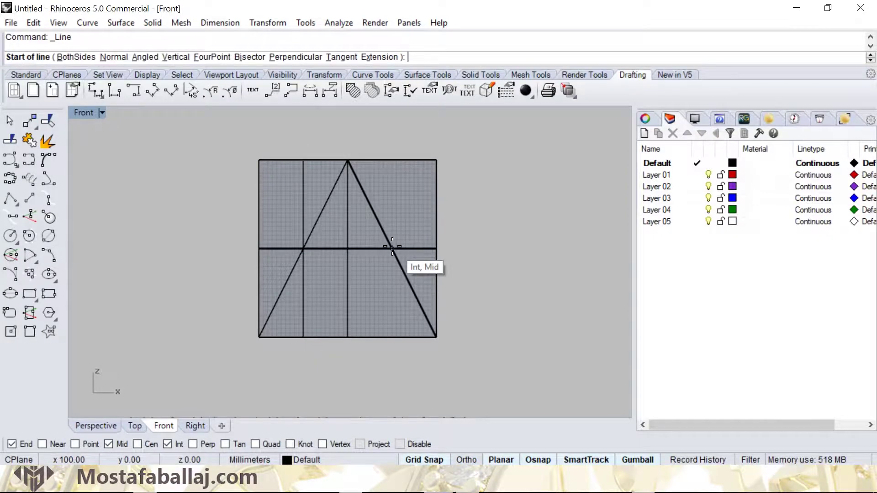
left_click(392, 249)
left_click(391, 159)
key("Return")
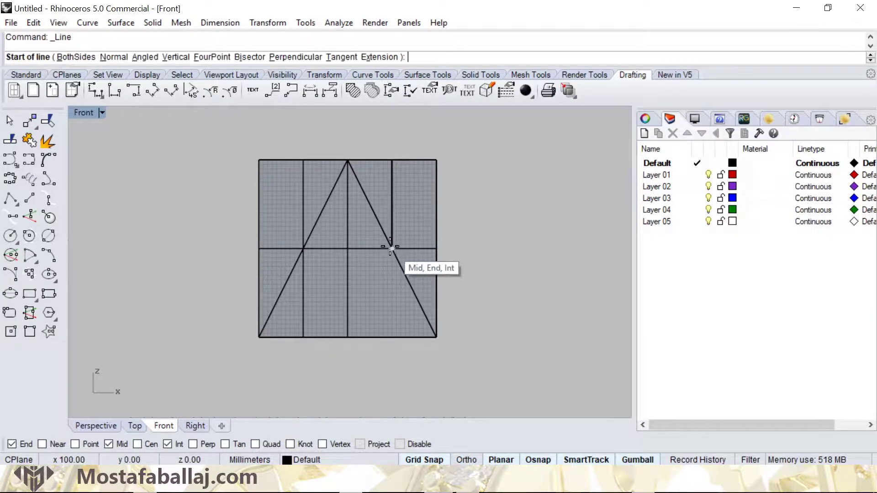
left_click(392, 249)
left_click(391, 338)
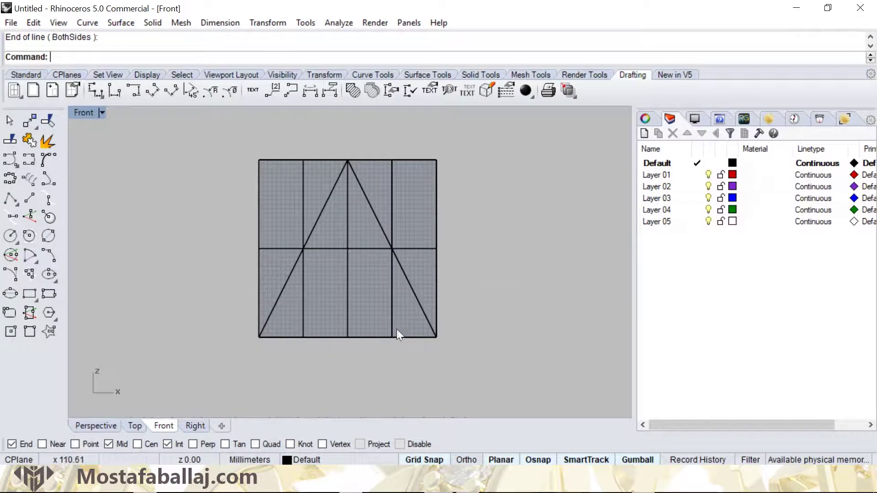
Step: Join the upper and lower halves of the right and left quarter lines into one vertical curve each
left_click(391, 277)
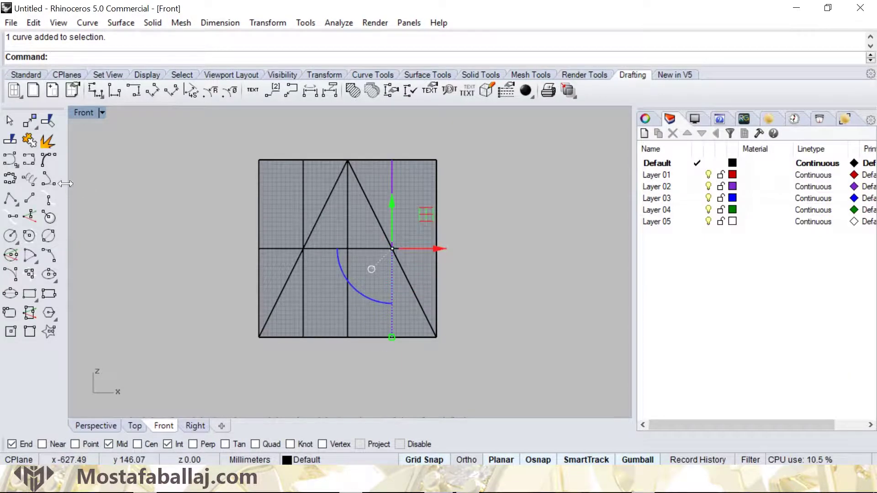
left_click(29, 140)
left_click(304, 201, "shift")
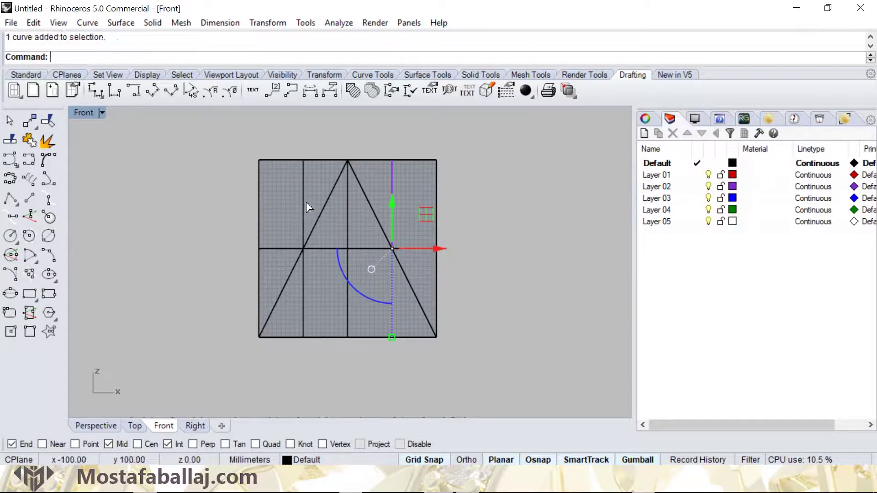
left_click(275, 223)
left_click(304, 225)
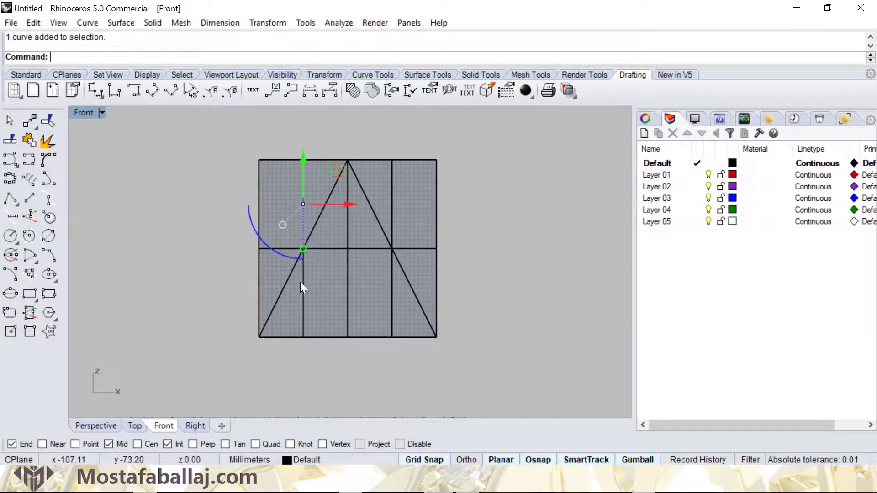
left_click(29, 140)
Step: Delete the two diagonal construction lines, leaving only the square and its dividing lines
left_click(267, 320)
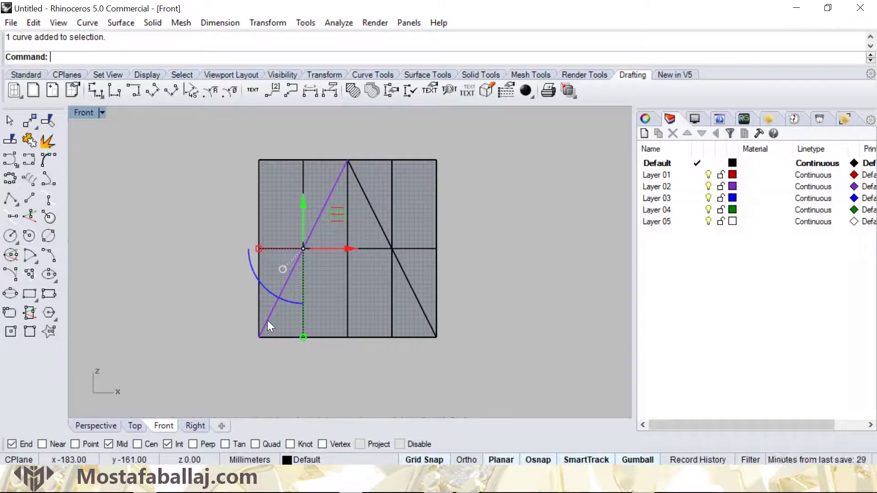
key("Delete")
left_click(372, 213)
key("Delete")
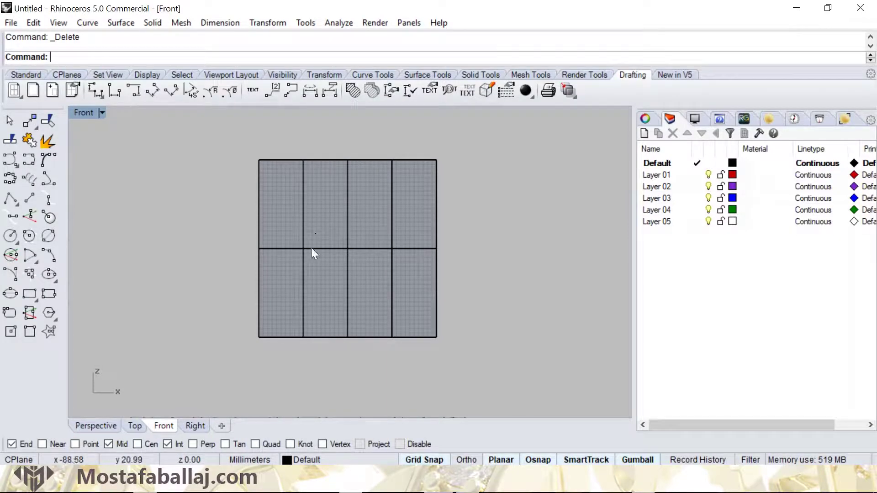
Step: Draw two overlapping 200 mm diameter circles, one centred on the square's upper-left corner and one on the left quarter line's top end
scroll(305, 247, "up", 3)
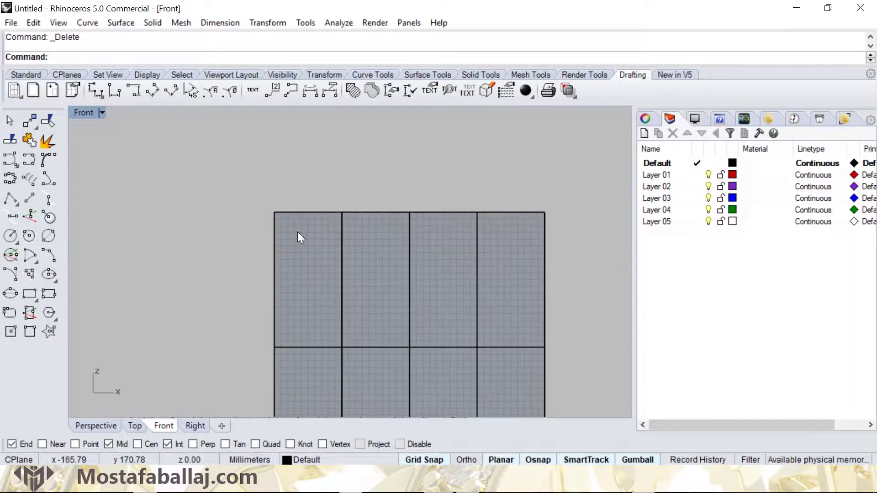
scroll(298, 232, "up", 3)
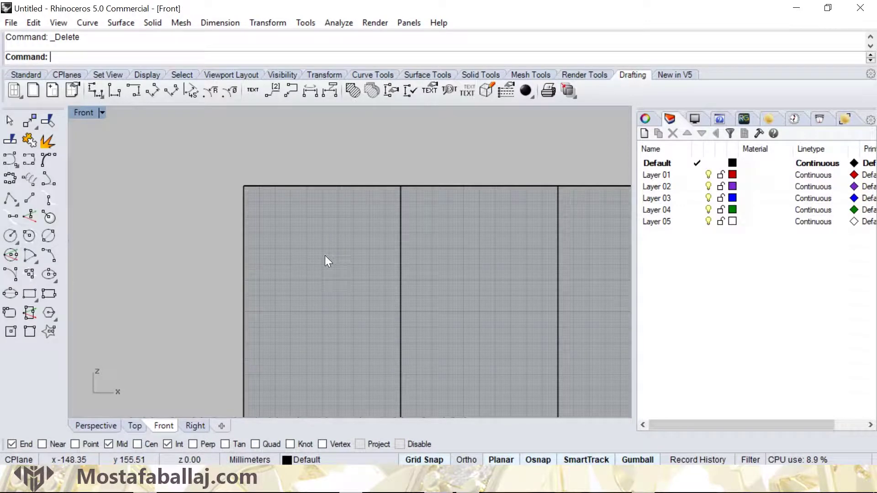
left_click(10, 239)
left_click(243, 185)
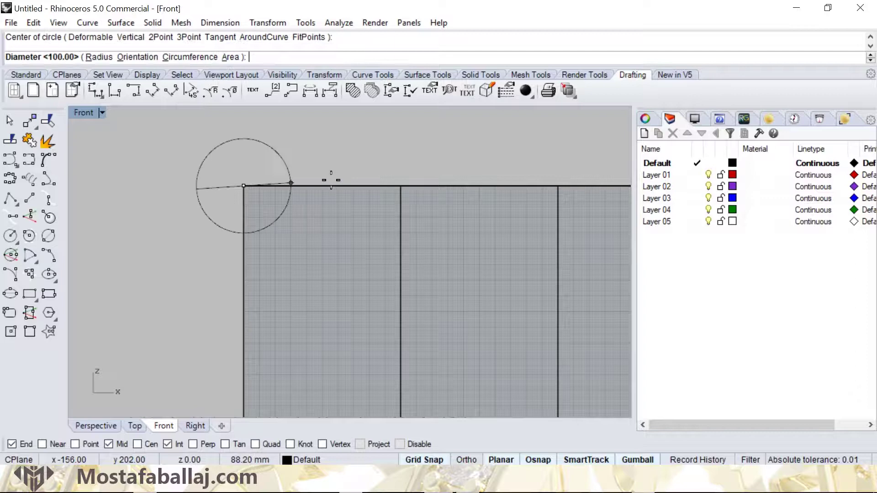
left_click(401, 186)
right_click(402, 187)
left_click(401, 185)
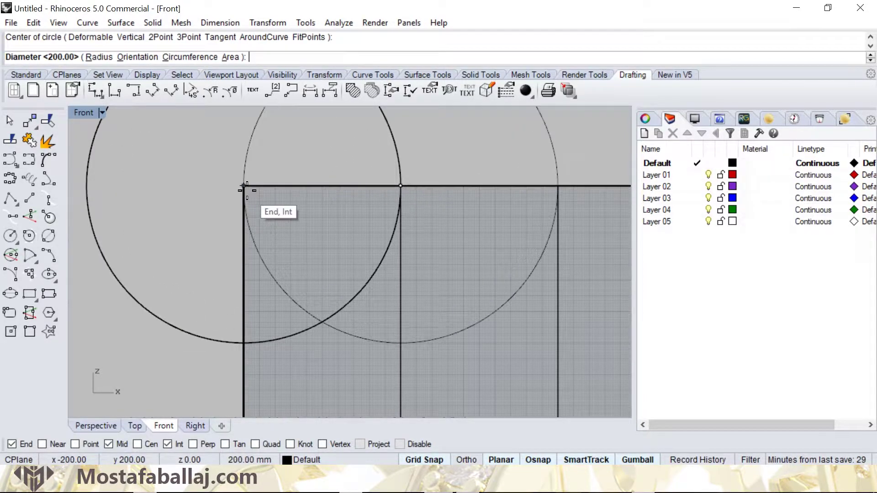
left_click(243, 186)
scroll(295, 230, "down", 8)
Step: Draw a vertical line from the circles' upper intersection to the square's top edge and a second one continuing to its bottom edge
left_click(34, 204)
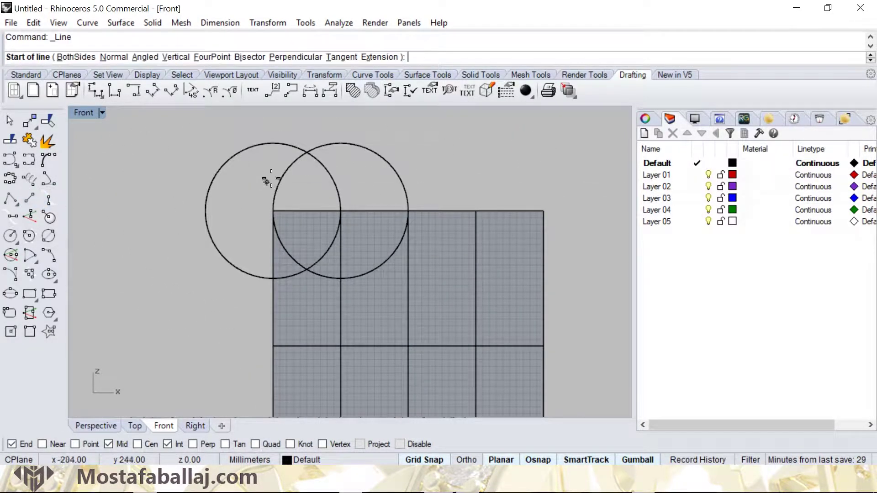
left_click(306, 152)
left_click(306, 210)
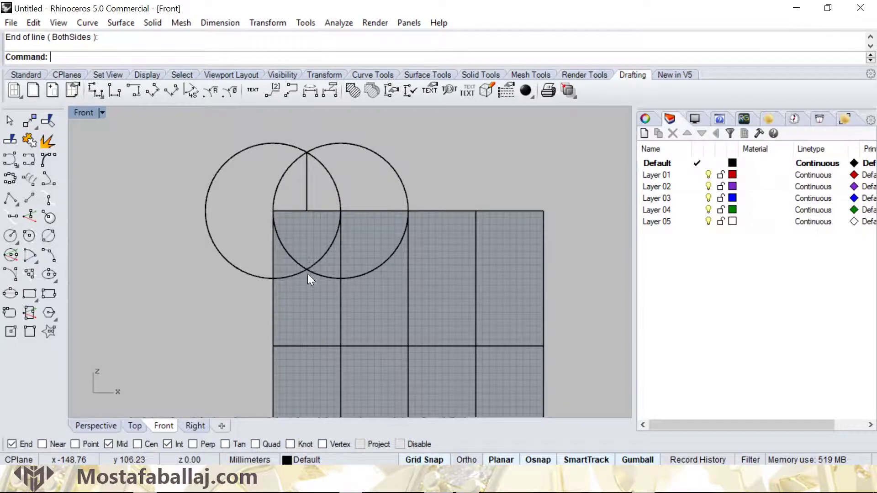
scroll(307, 275, "down", 5)
right_click(295, 175)
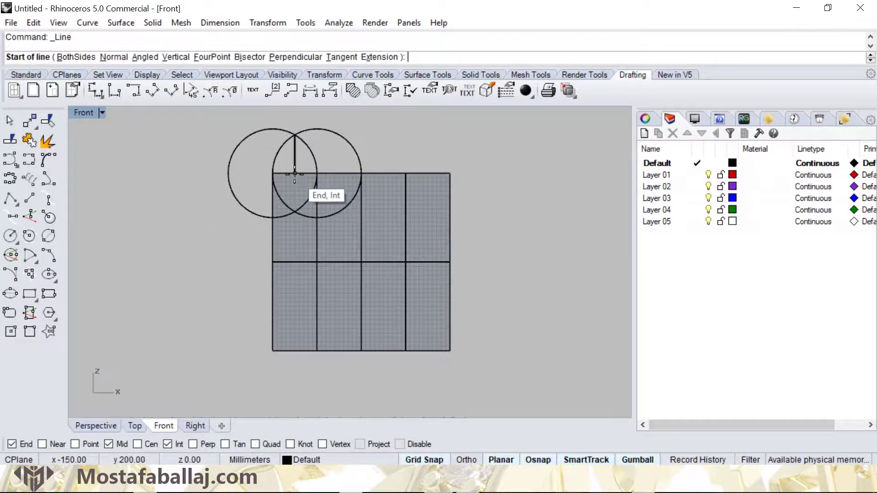
left_click(294, 172)
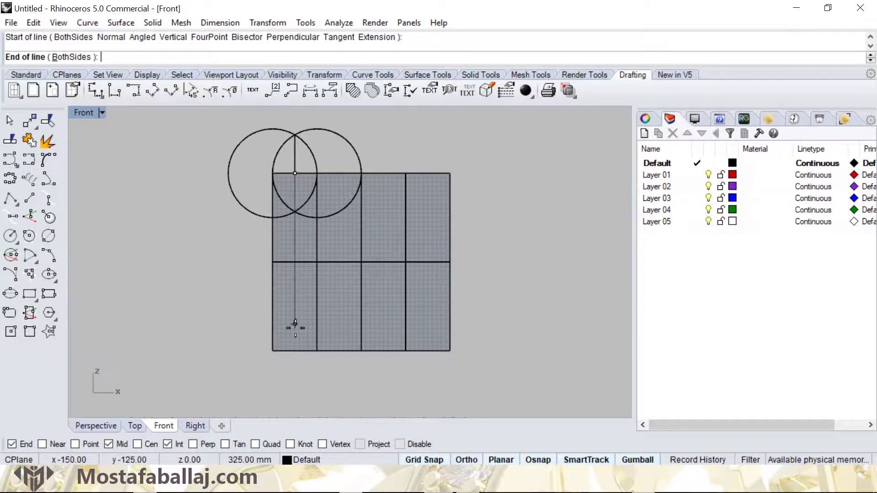
left_click(294, 351)
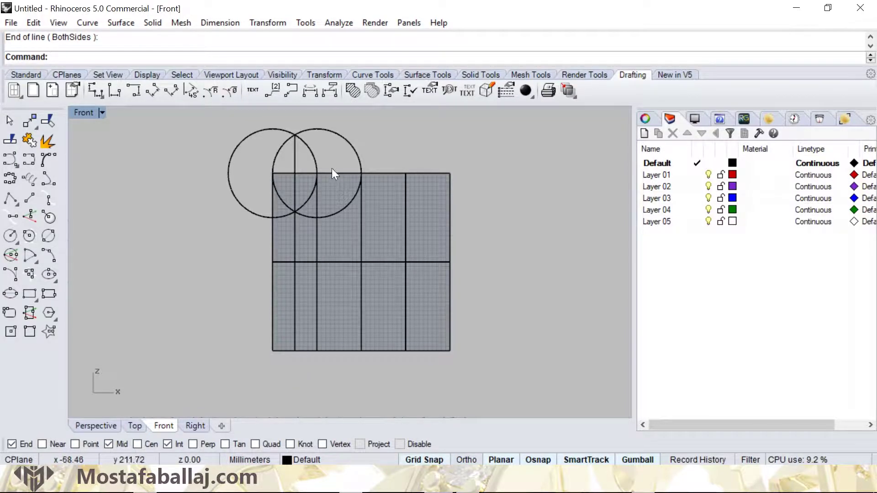
Step: Delete the two 200 mm diameter construction circles and the short line above the square's top edge
left_click(343, 138)
key("Delete")
left_click(281, 133)
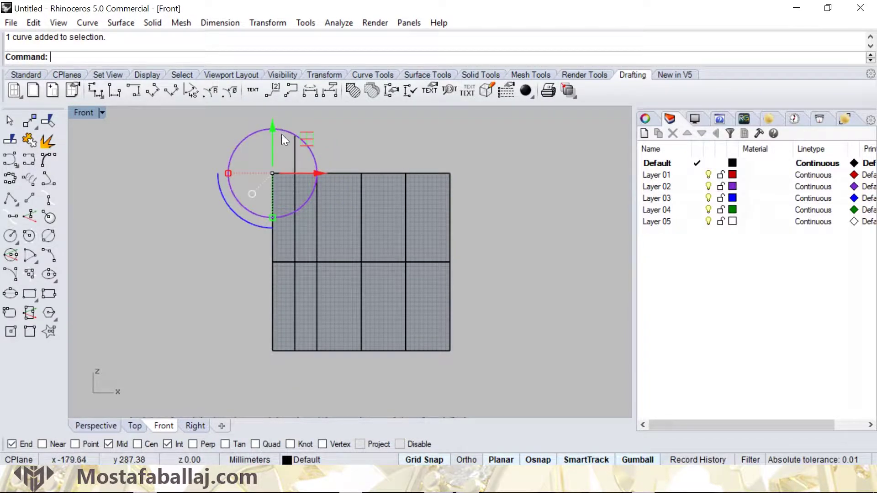
key("Delete")
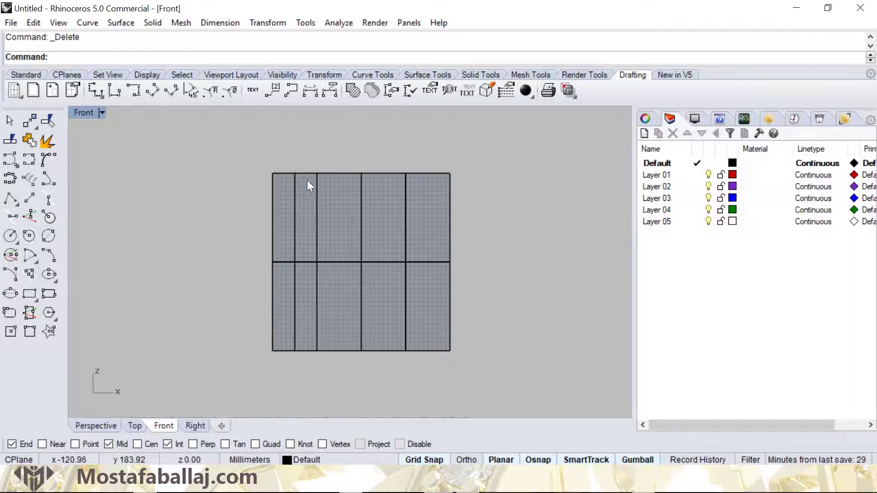
Step: Draw two overlapping 100 mm diameter circles, one centred on the square's upper-left corner and one on the first dividing line's top end
scroll(281, 177, "up", 4)
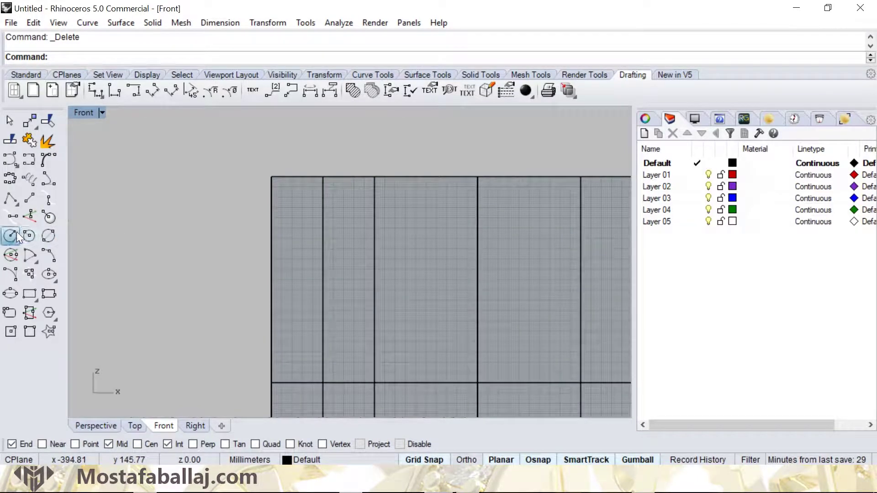
left_click(28, 237)
left_click(272, 176)
left_click(324, 177)
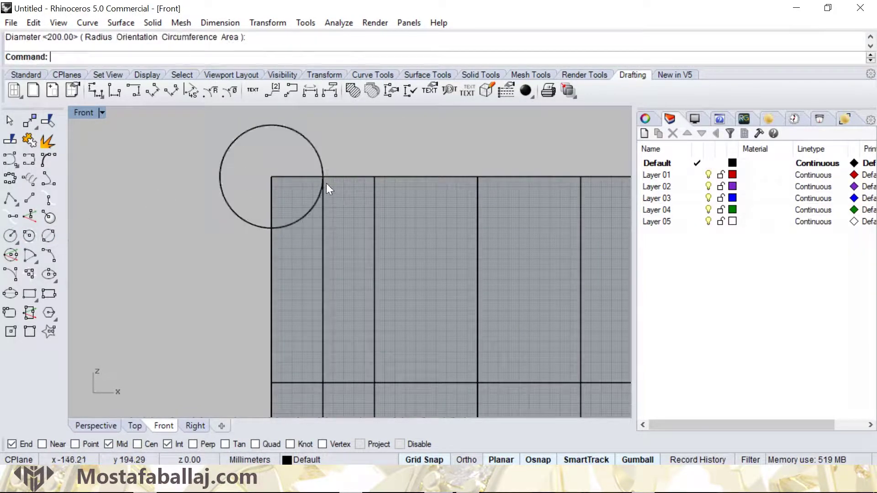
key("Return")
left_click(324, 177)
left_click(272, 177)
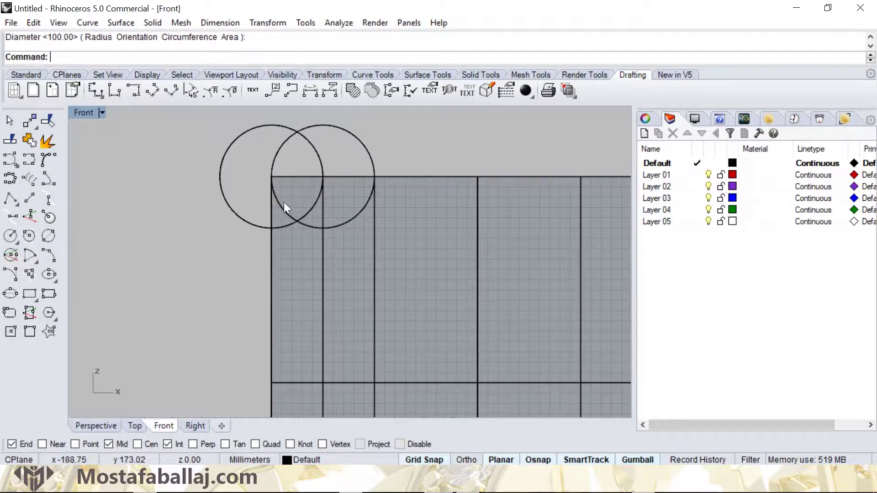
Step: Draw a vertical line from the 100 mm circles' upper intersection to the square's top edge and another from there to the bottom edge
left_click(29, 199)
left_click(297, 132)
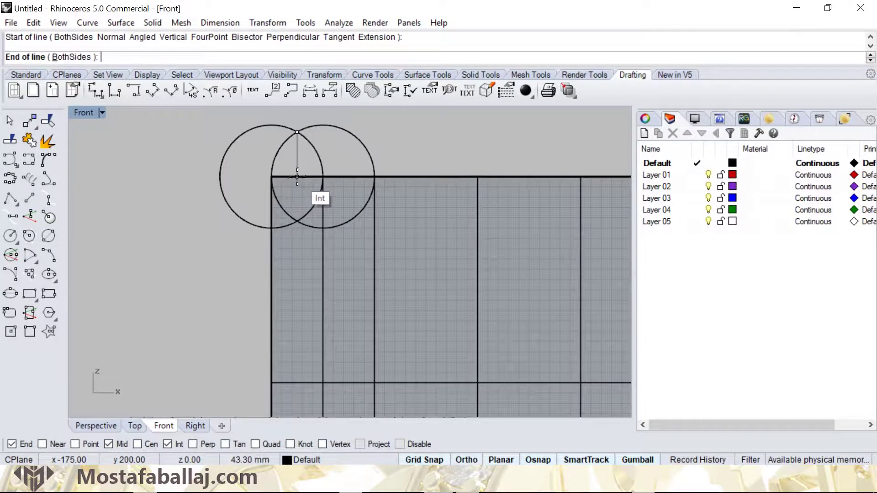
left_click(297, 221)
scroll(294, 213, "down", 3)
scroll(290, 252, "up", 1)
key("Return")
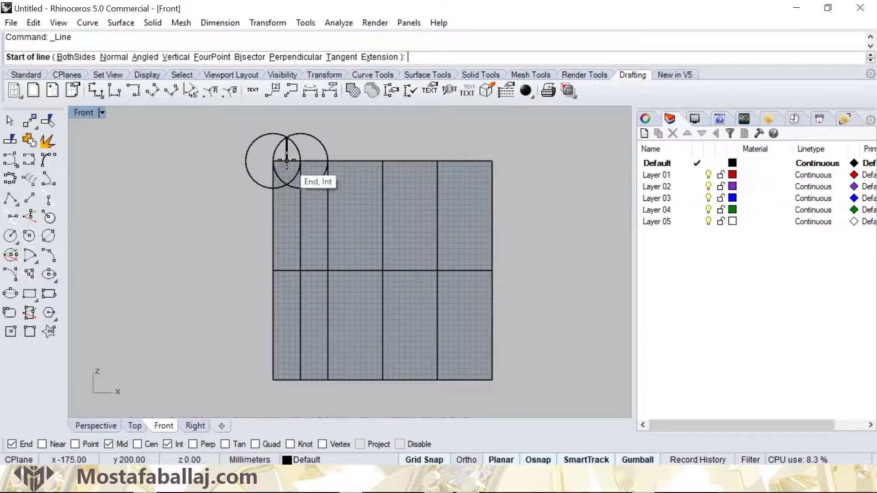
left_click(288, 153)
left_click(287, 380)
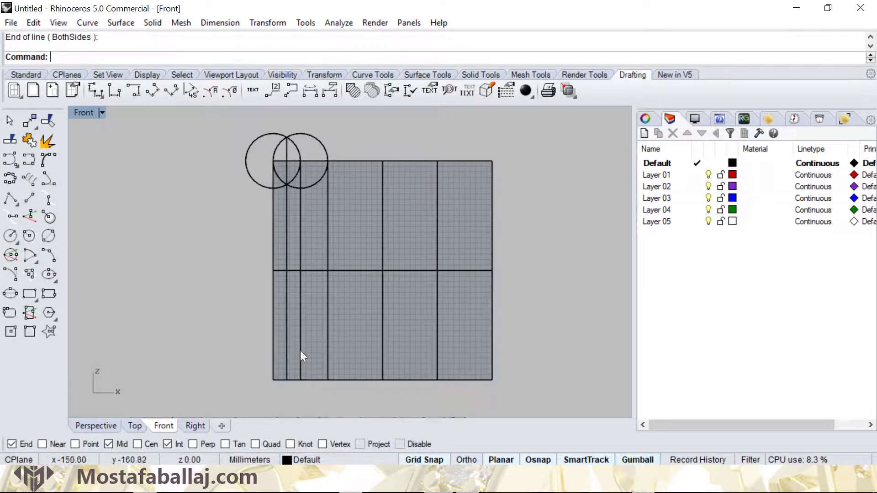
Step: Delete the two 100 mm diameter circles and the short construction line projecting above the square
left_click(311, 134)
key("Delete")
left_click(269, 133)
key("Delete")
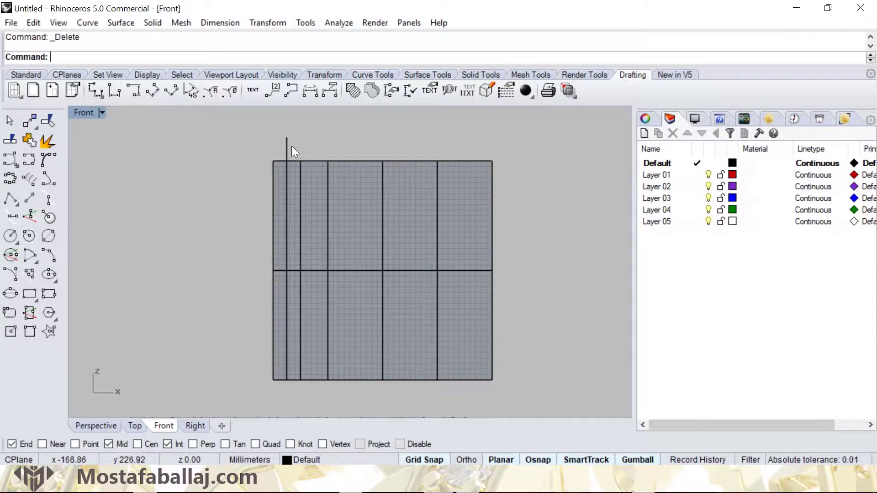
Step: Mirror a copy of the leftmost dividing line across the next vertical line to its right
left_click(287, 175)
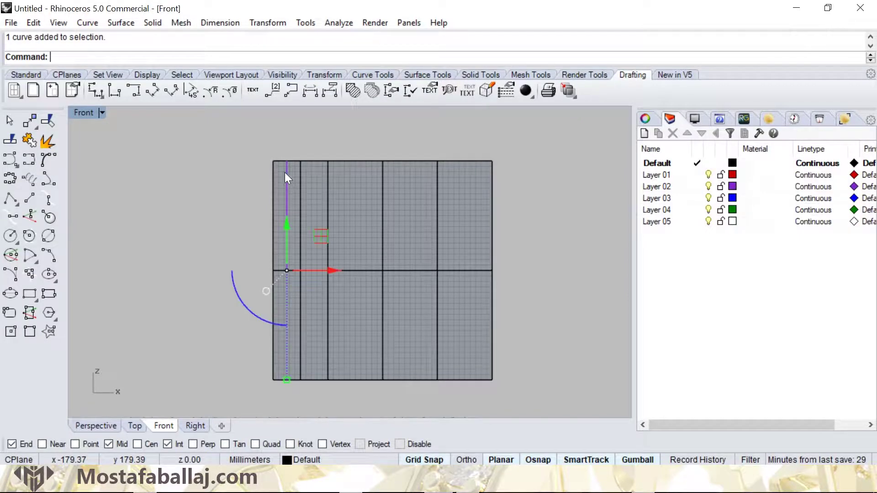
left_click(268, 23)
left_click(225, 132)
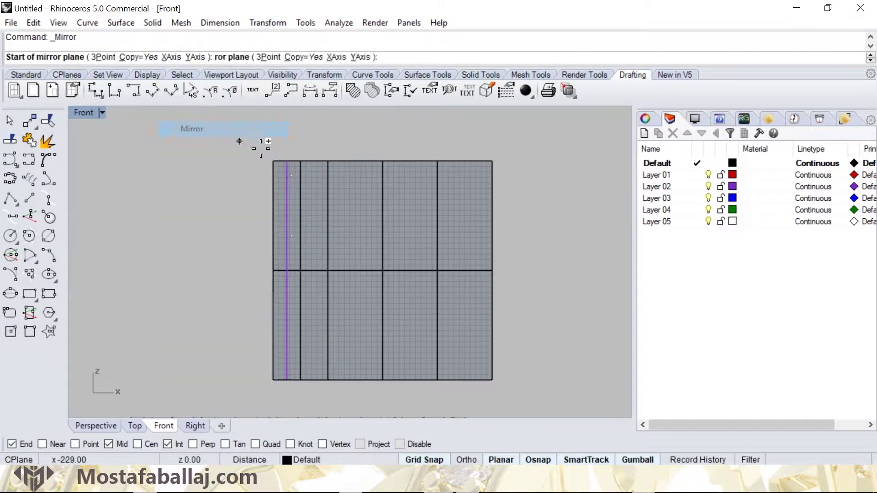
left_click(300, 160)
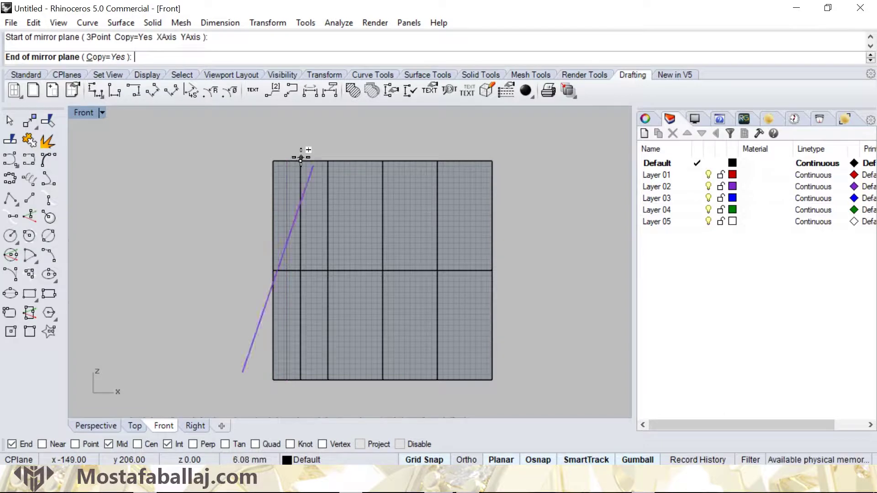
left_click(300, 219)
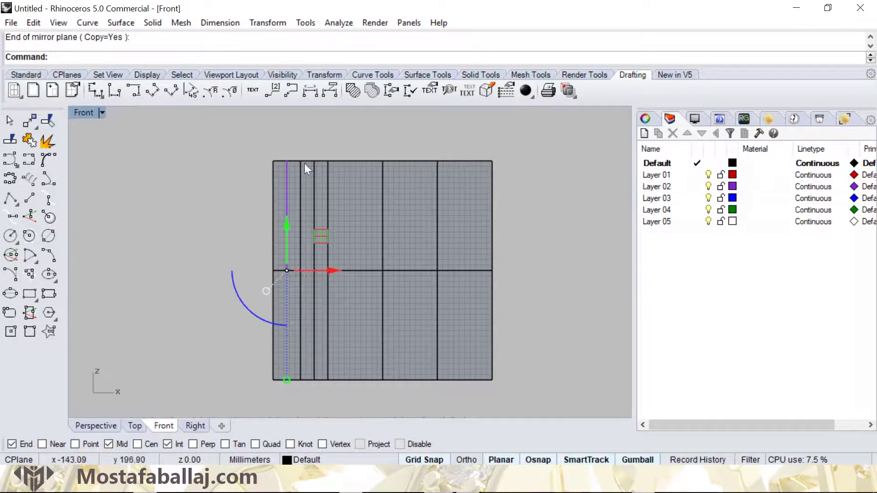
left_click(363, 240)
Step: Mirror copies of the three dividing lines in the square's first quarter across the left quarter line
right_click_drag(361, 241, 305, 231)
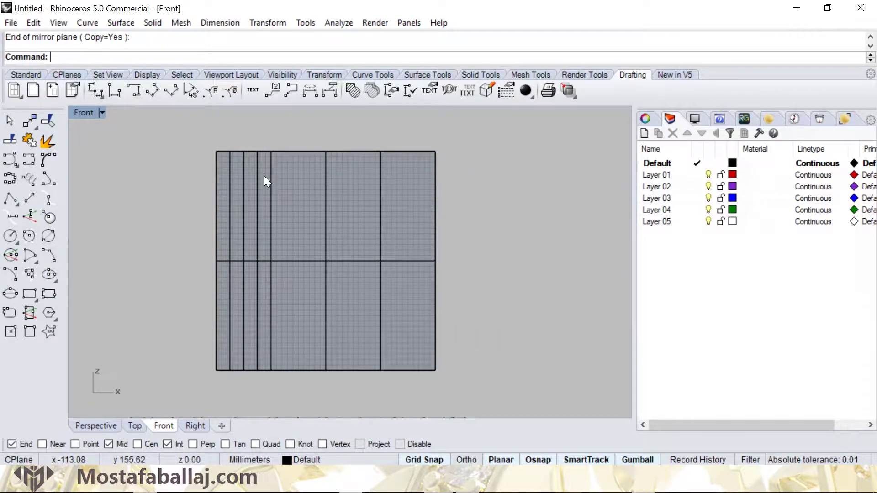
left_click_drag(264, 174, 228, 207)
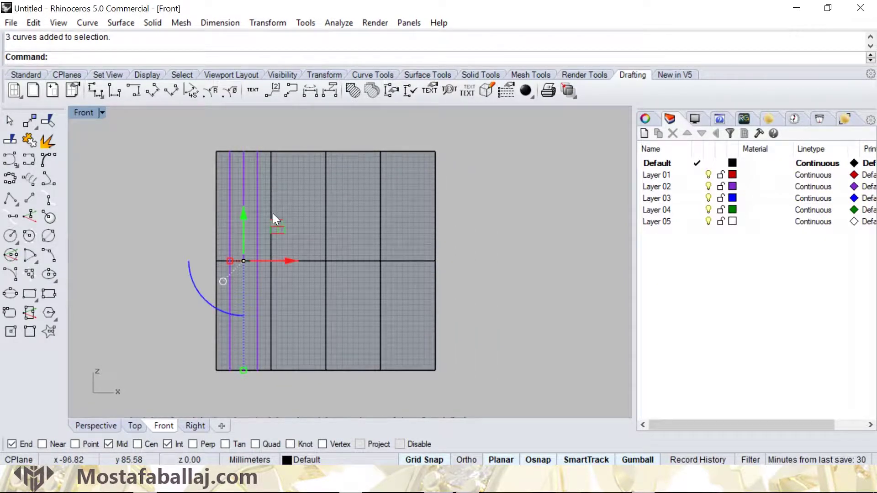
left_click(270, 22)
left_click(215, 128)
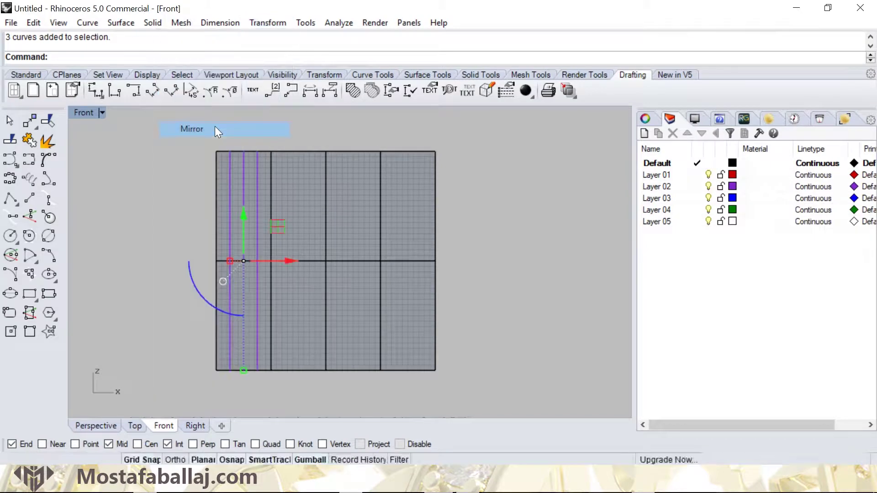
left_click(272, 152)
left_click(270, 199)
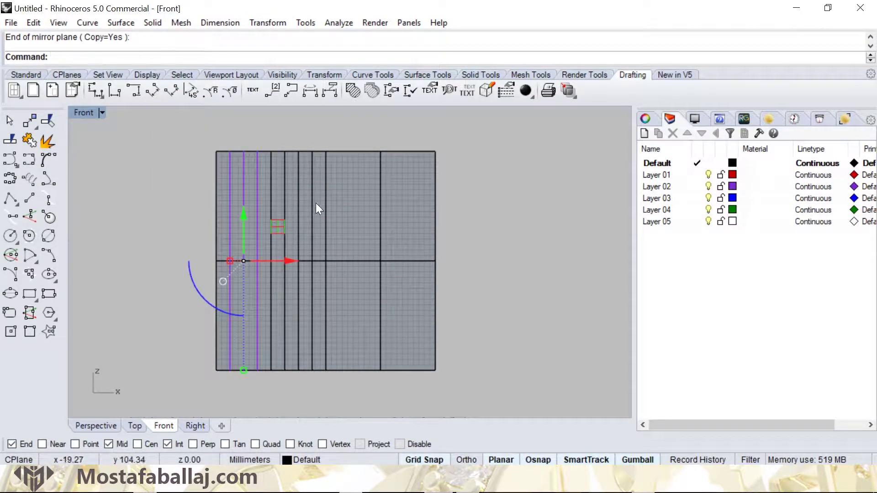
Step: Mirror copies of the six narrow dividing lines in the square's left half across its vertical centre line
left_click(312, 171, "shift")
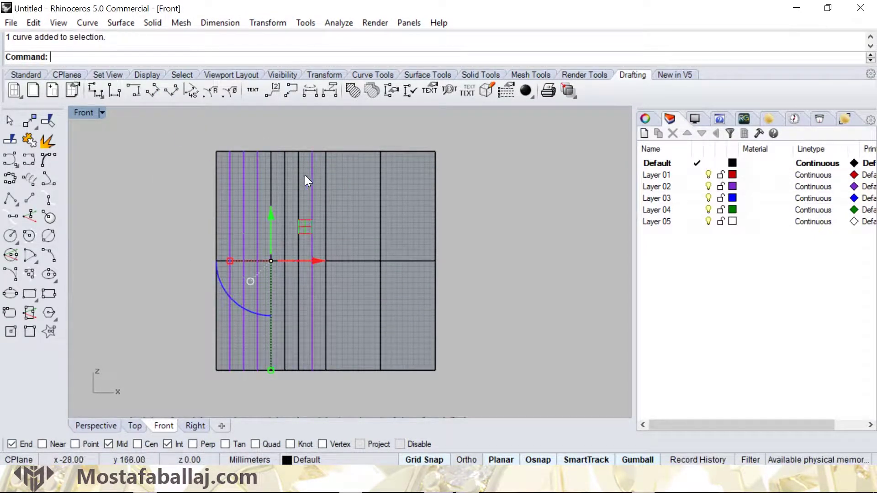
left_click(298, 175, "shift")
left_click(284, 183, "shift")
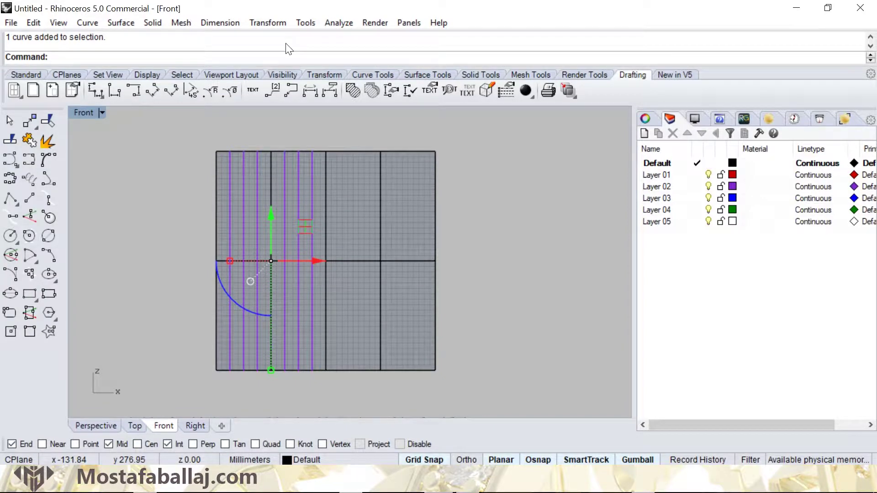
left_click(268, 22)
left_click(211, 118)
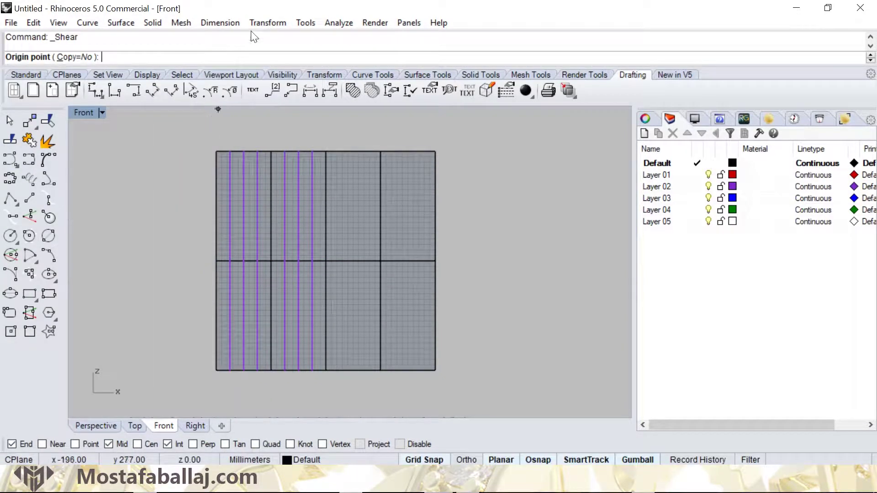
left_click(268, 23)
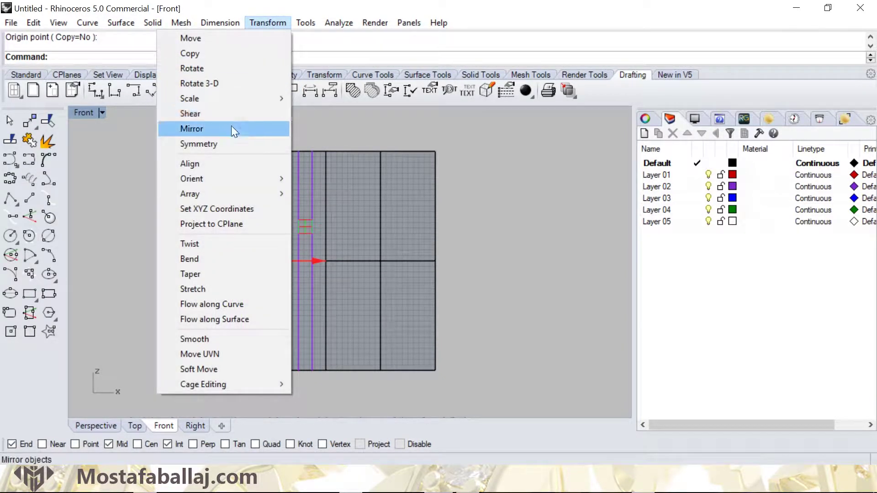
left_click(232, 128)
left_click(326, 152)
left_click(326, 261)
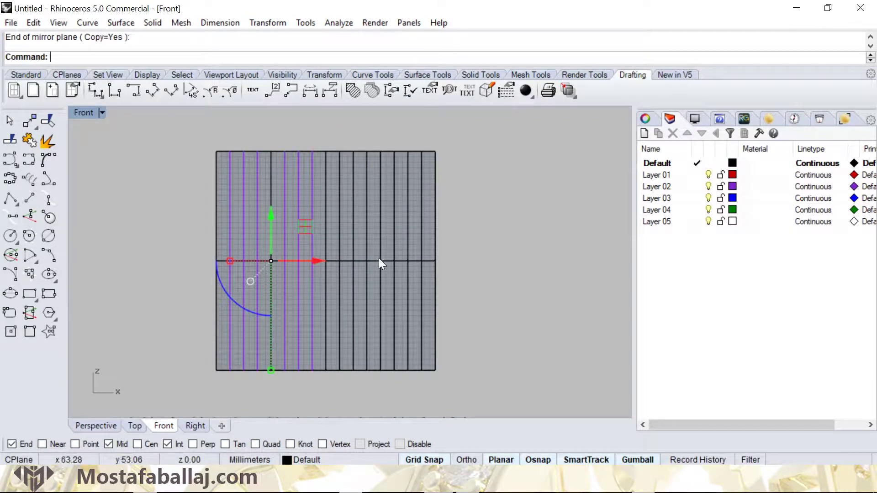
left_click(537, 257)
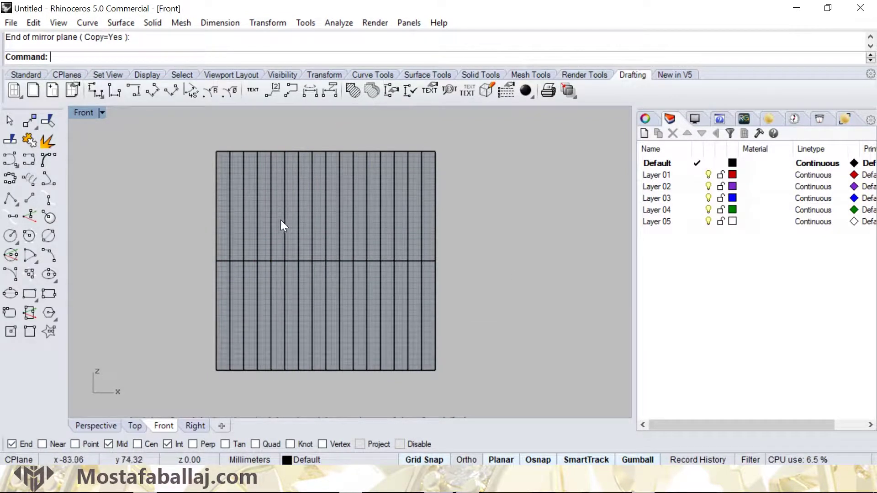
Step: Change the left quarter line, the fourth dividing line from the square's left edge, to Layer 01
scroll(243, 169, "up", 2)
left_click(224, 163)
left_click_drag(224, 163, 245, 249)
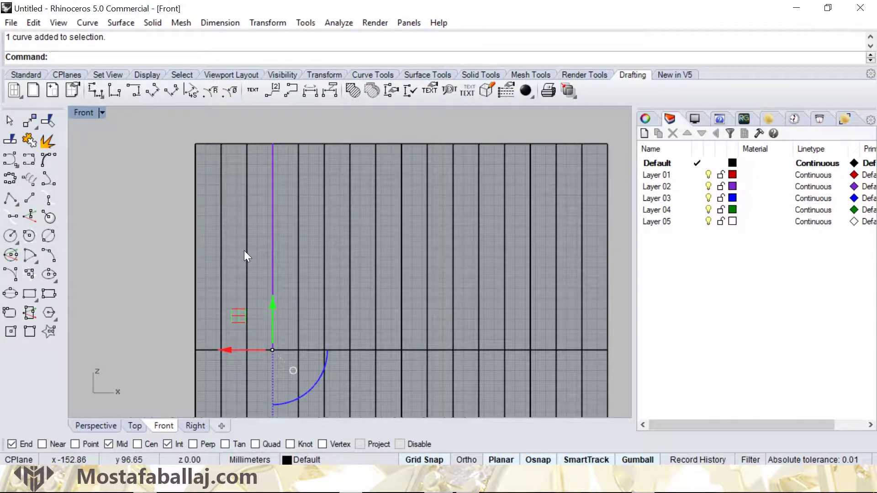
key("ctrl+z")
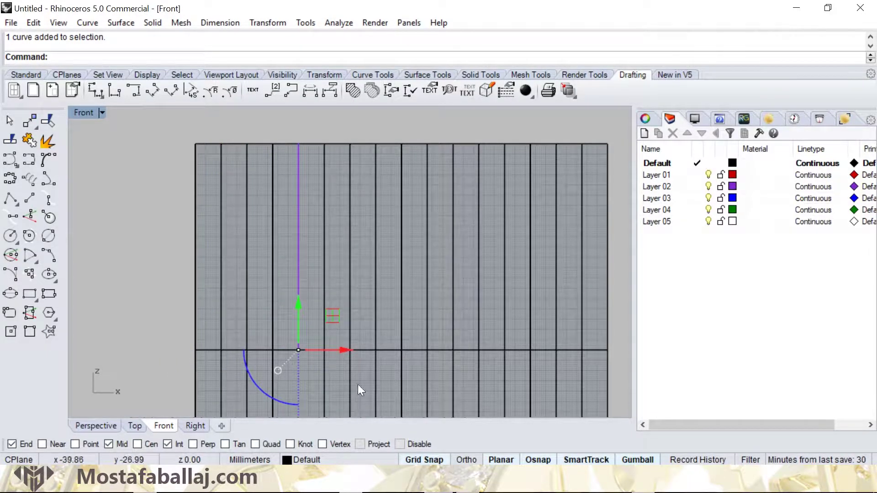
left_click(346, 453)
left_click(306, 394)
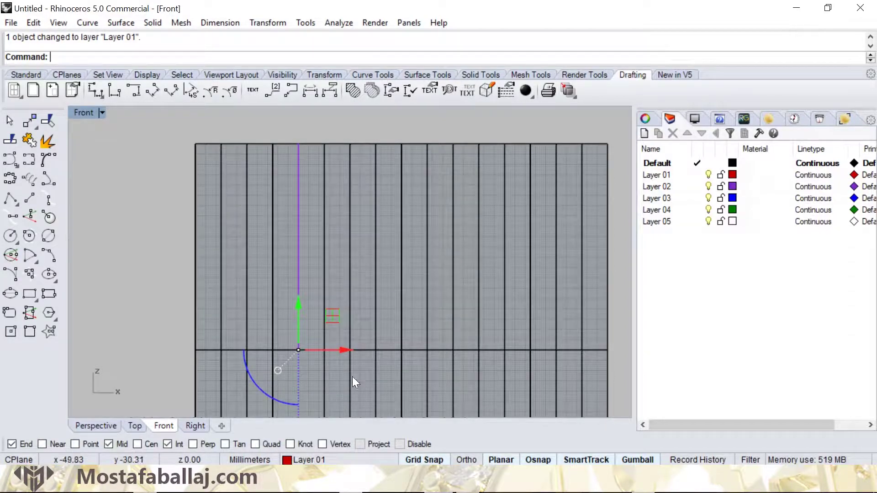
Step: Change the sixth dividing line from the square's left edge to Layer 01
left_click(351, 172)
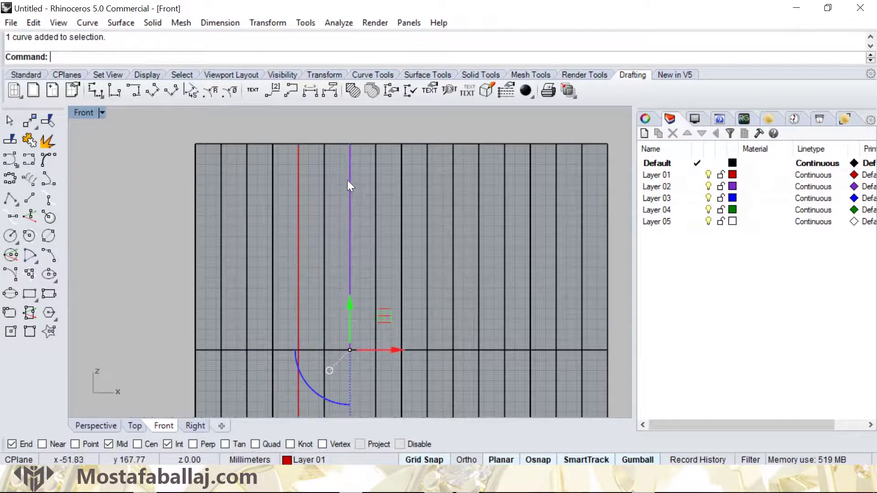
left_click(319, 460)
left_click(316, 396)
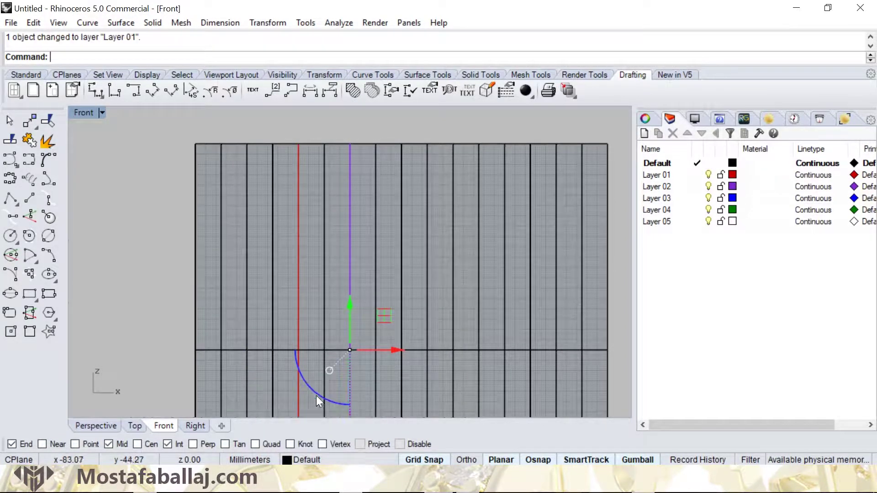
scroll(377, 279, "down", 1)
right_click_drag(425, 277, 349, 259)
key("Escape")
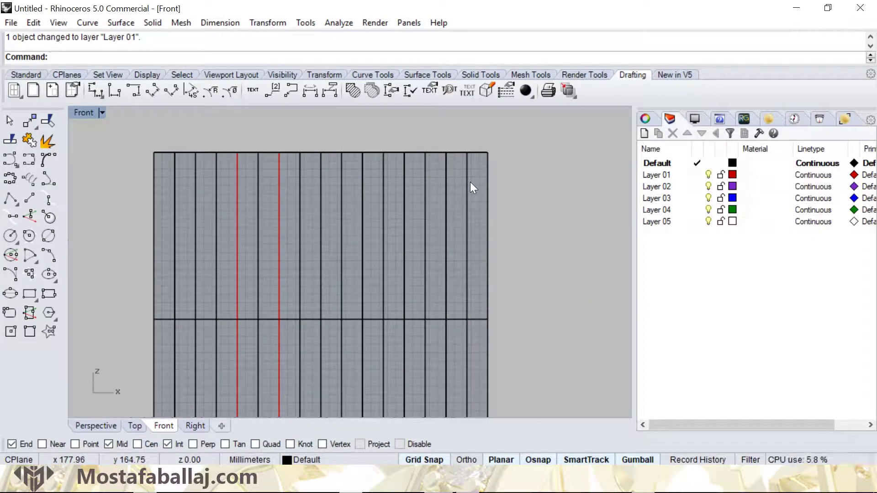
Step: Change the fourth and sixth dividing lines from the square's right edge to Layer 01
left_click(404, 168)
left_click(304, 460)
left_click(309, 394)
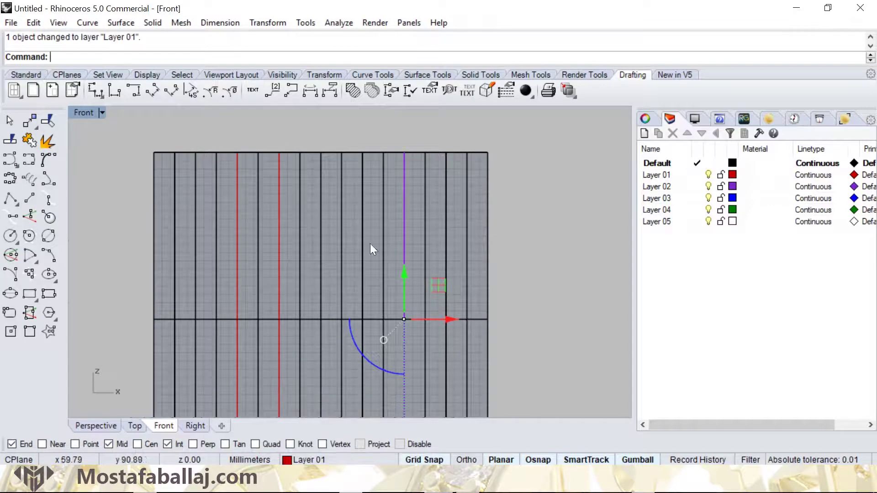
key("Escape")
left_click(363, 189)
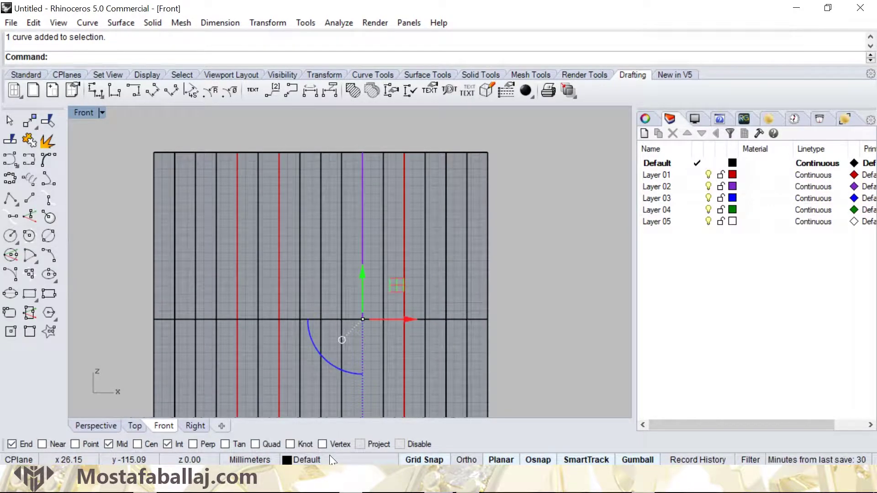
left_click(302, 460)
left_click(315, 394)
key("Escape")
Step: Copy the whole square with all its dividing lines to the clipboard
scroll(492, 343, "down", 3)
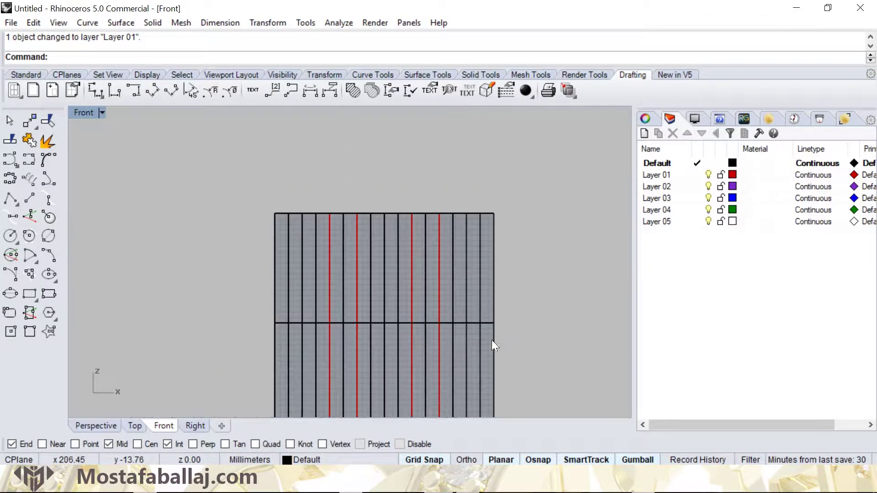
right_click_drag(493, 343, 410, 292)
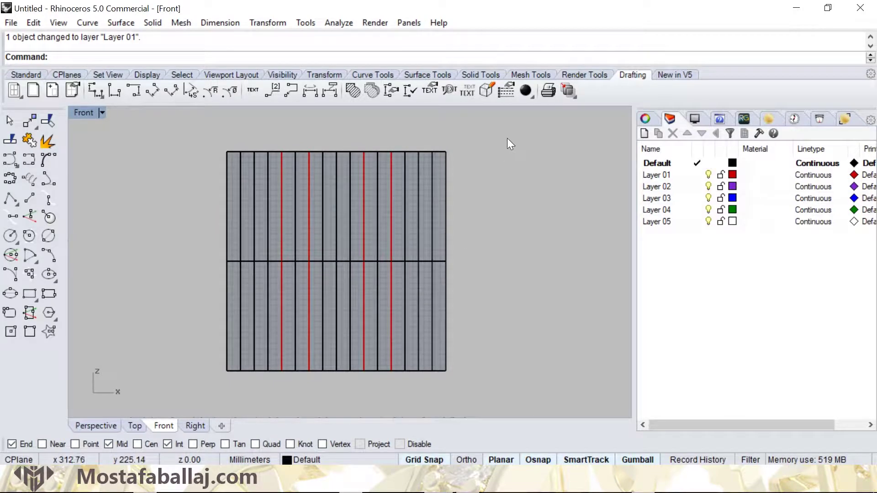
left_click_drag(507, 138, 197, 402)
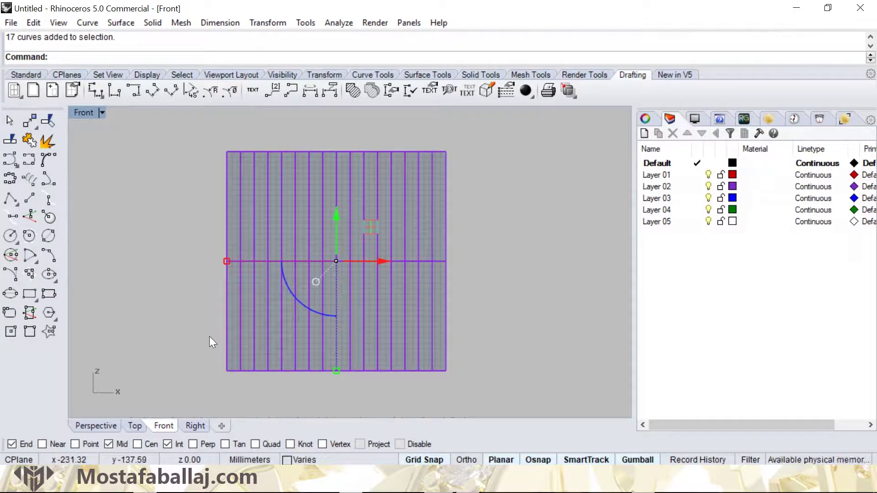
left_click(39, 20)
left_click(59, 120)
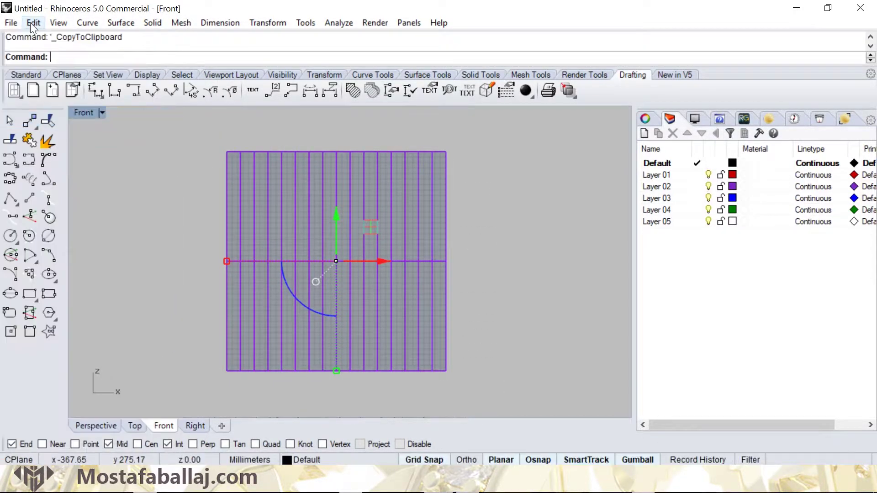
Step: Paste the copied square in place and rotate the copy a quarter turn about its centre to form a grid
left_click(31, 23)
left_click(57, 134)
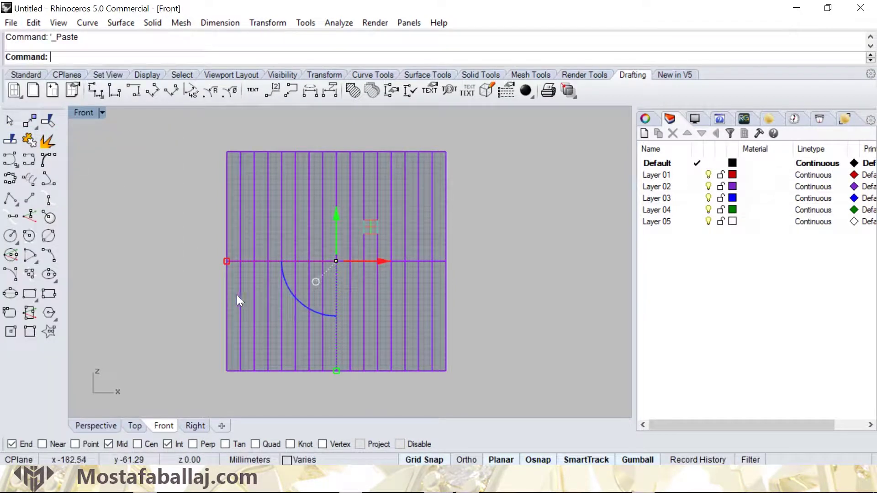
left_click(293, 297)
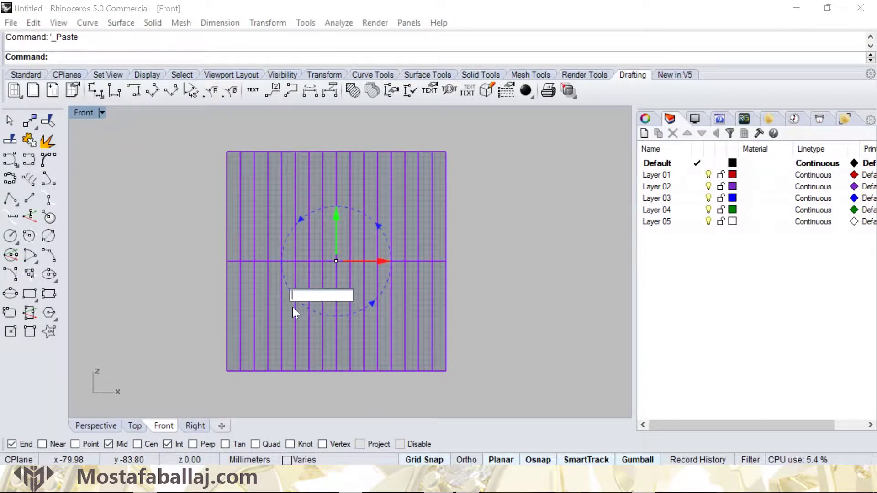
key("Return")
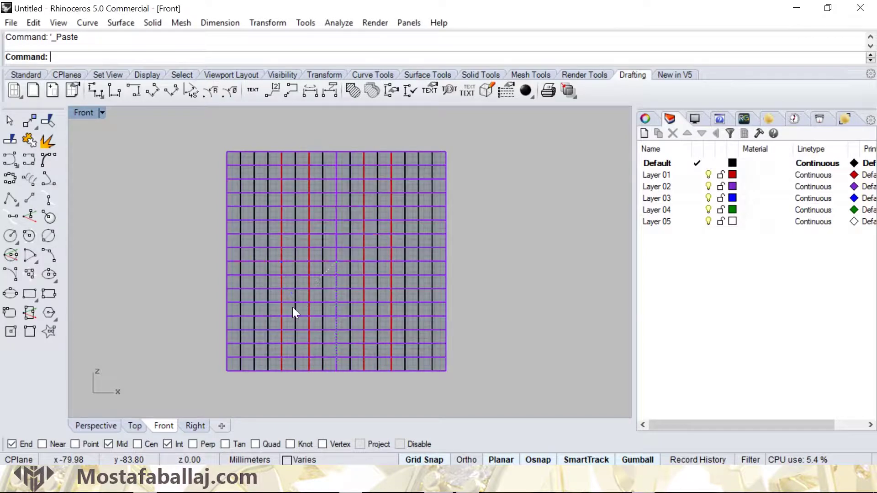
left_click_drag(293, 306, 357, 316)
left_click(491, 231)
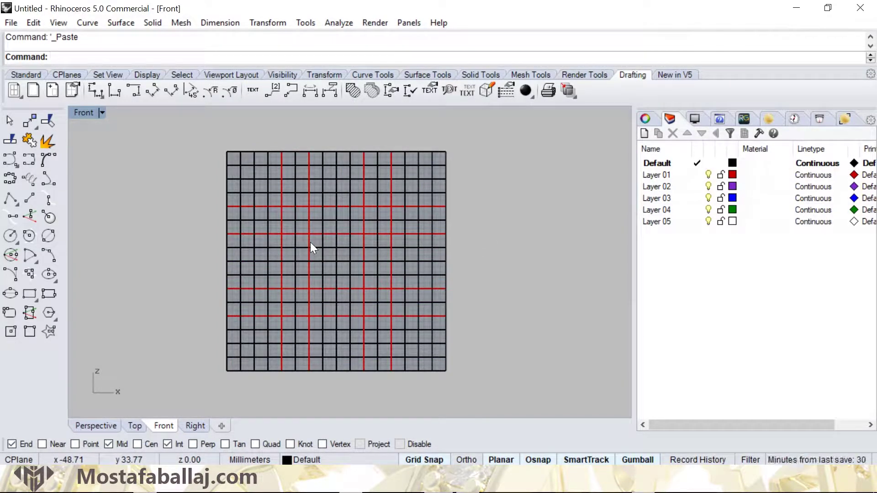
Step: Draw two concentric circles, four and two grid cells wide, centred two cells in and two cells down from the square's top-left corner
scroll(254, 171, "up", 5)
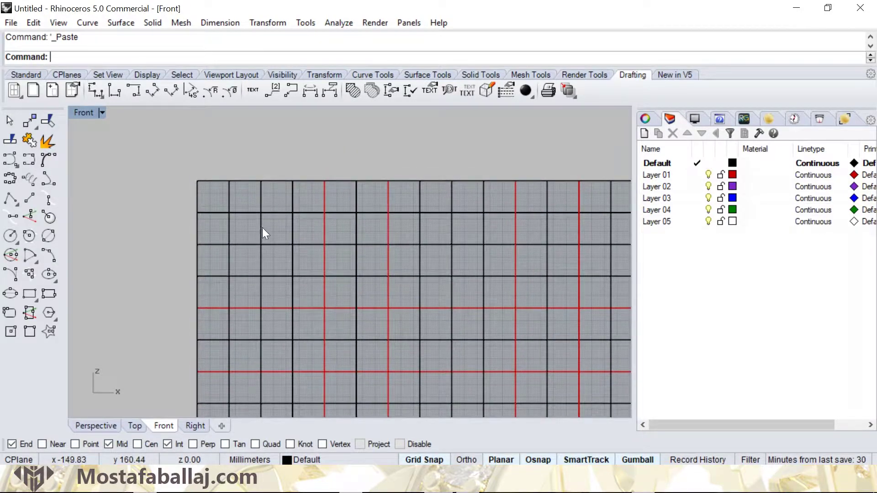
right_click_drag(253, 172, 262, 228)
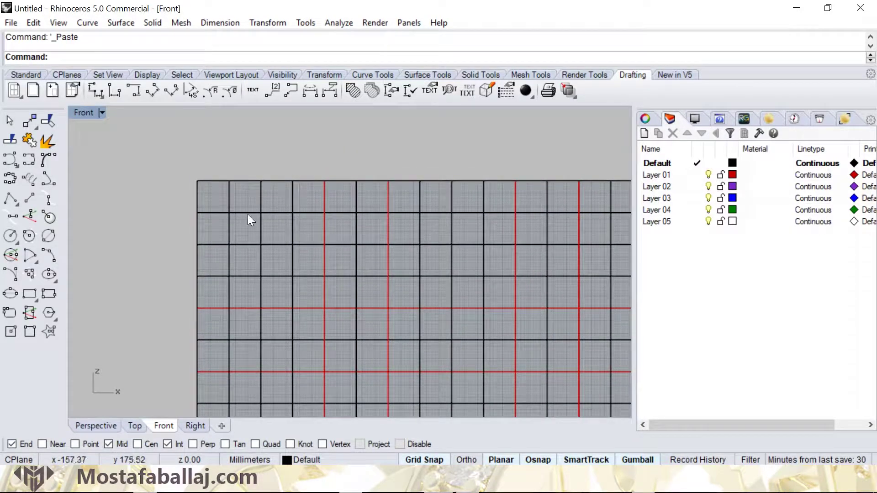
left_click(11, 235)
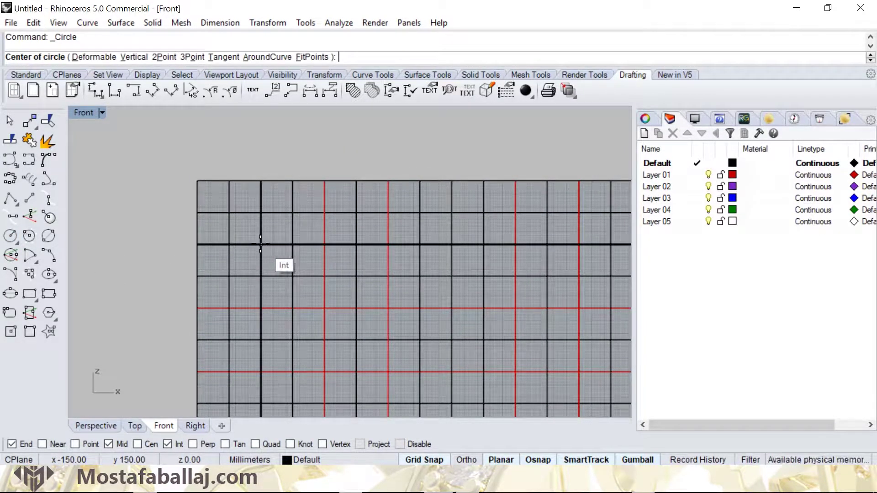
left_click(261, 244)
left_click(325, 245)
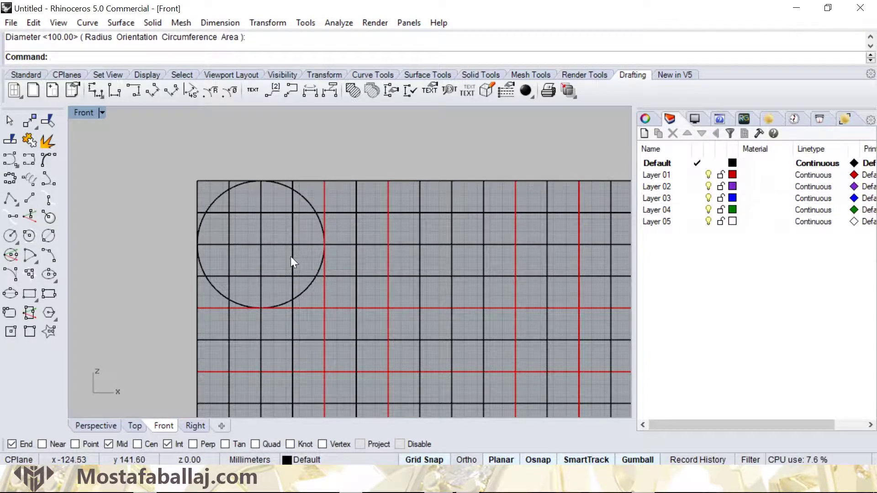
key("Return")
left_click(260, 244)
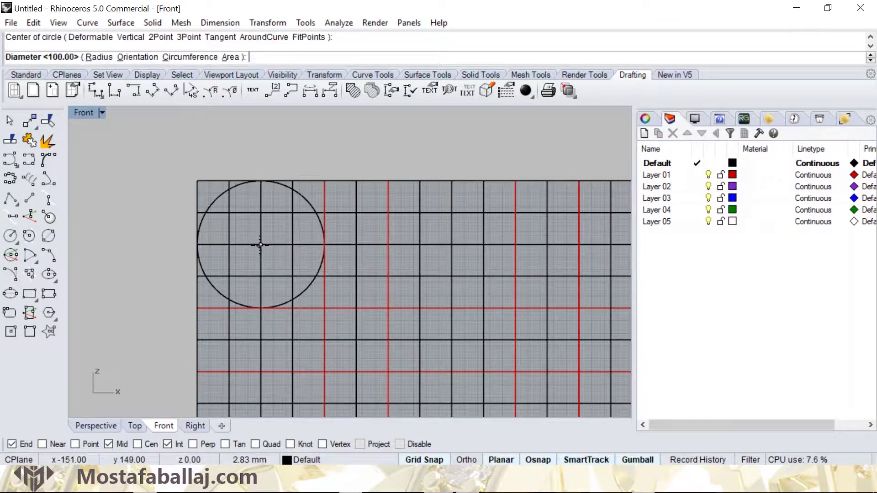
left_click(293, 244)
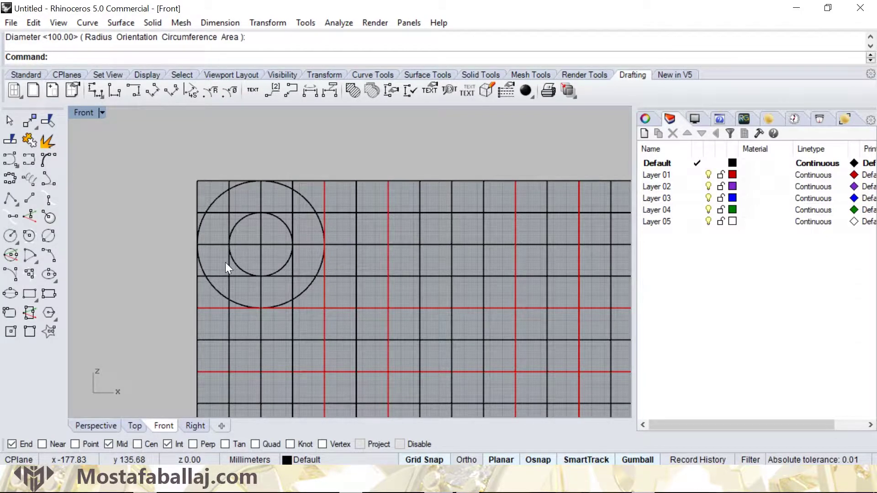
Step: Mirror both circles with a copy across the fifth vertical grid line from the square's left edge
scroll(226, 262, "down", 2)
left_click(275, 237)
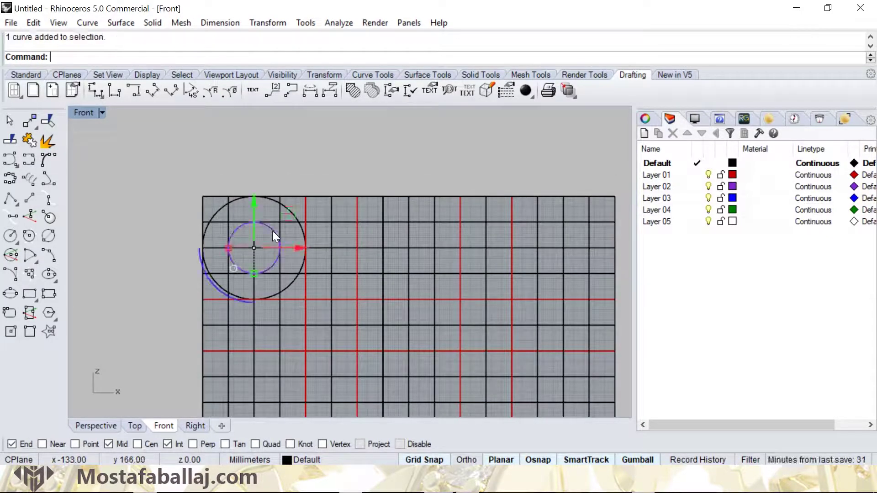
left_click(298, 228, "shift")
scroll(325, 290, "down", 4)
right_click_drag(371, 329, 319, 228)
left_click(267, 23)
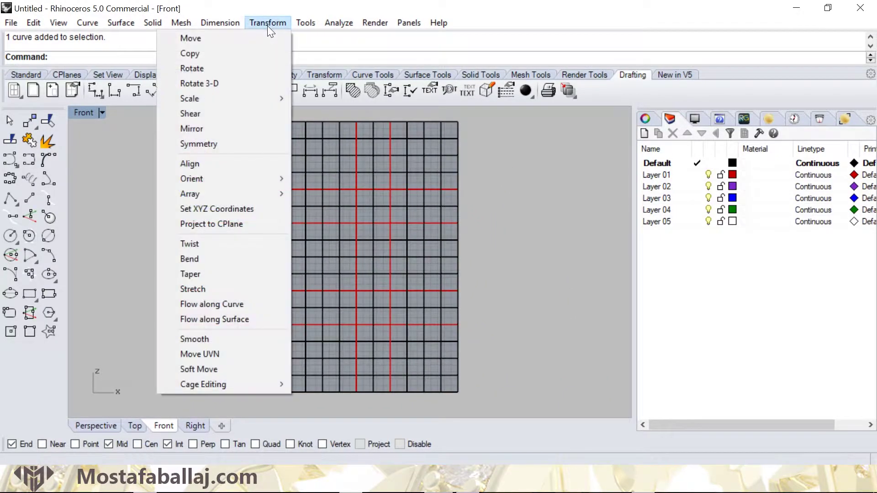
left_click(240, 132)
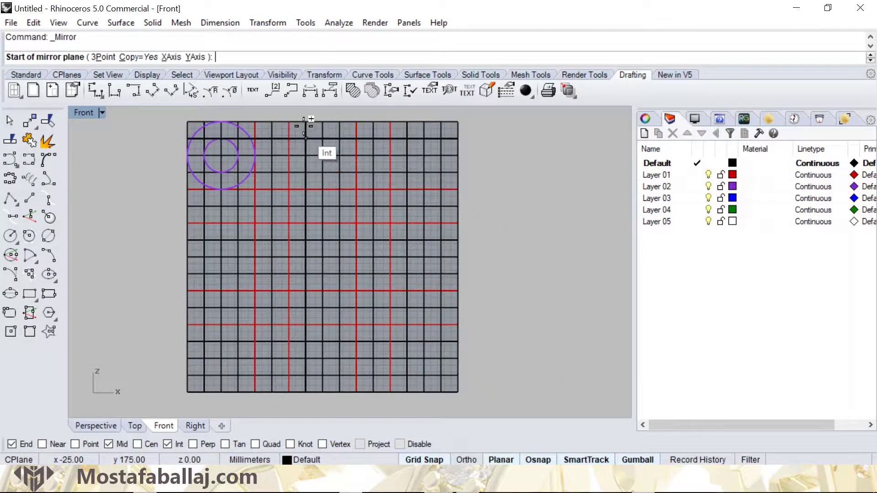
left_click(272, 122)
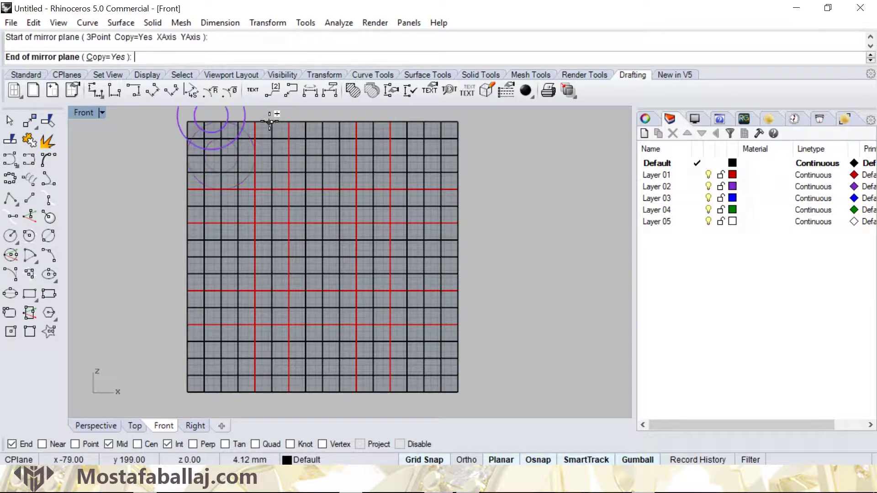
left_click(280, 147)
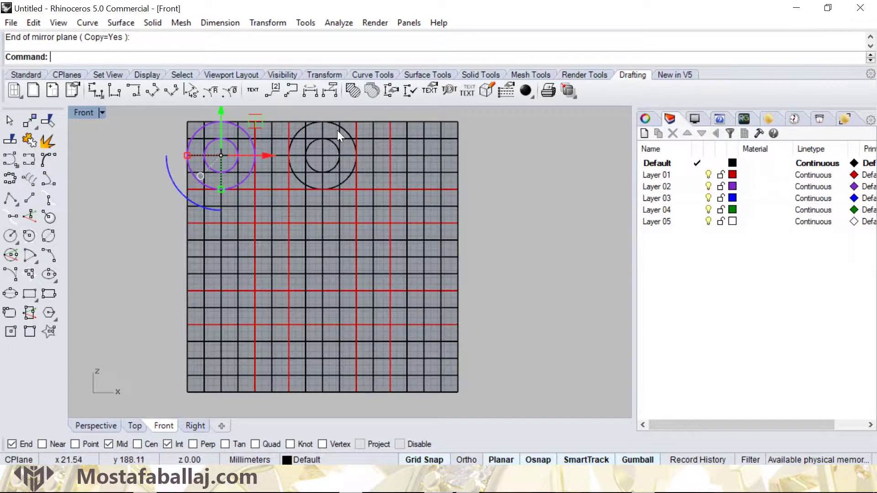
Step: Mirror the top-left circle pair with a copy across the square's vertical centre line
right_click(298, 165)
left_click(323, 121)
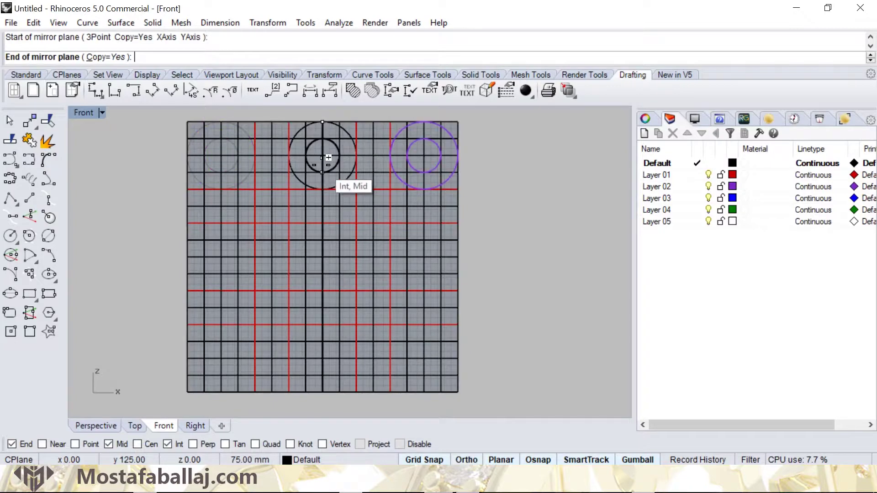
left_click(322, 168)
Step: Mirror all three circle pairs of the top row with a copy across the fifth horizontal grid line from the top
scroll(327, 147, "up", 4)
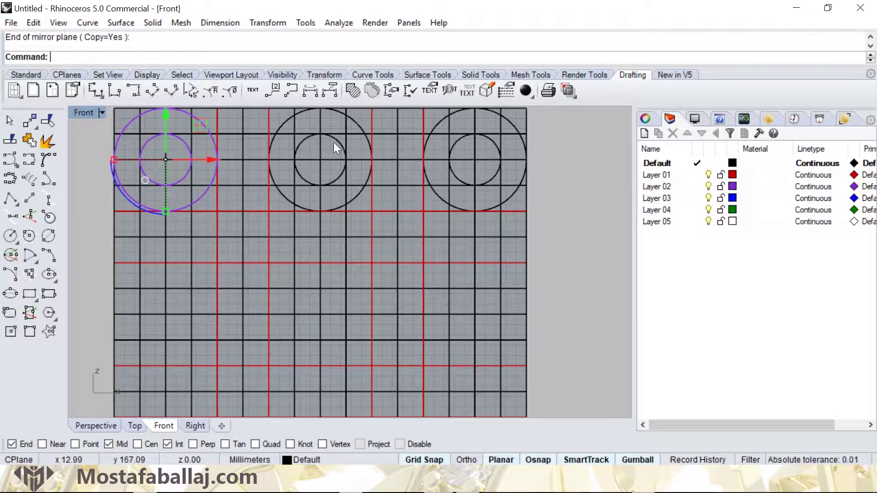
left_click(333, 142, "shift")
left_click(359, 126, "shift")
left_click(439, 119, "shift")
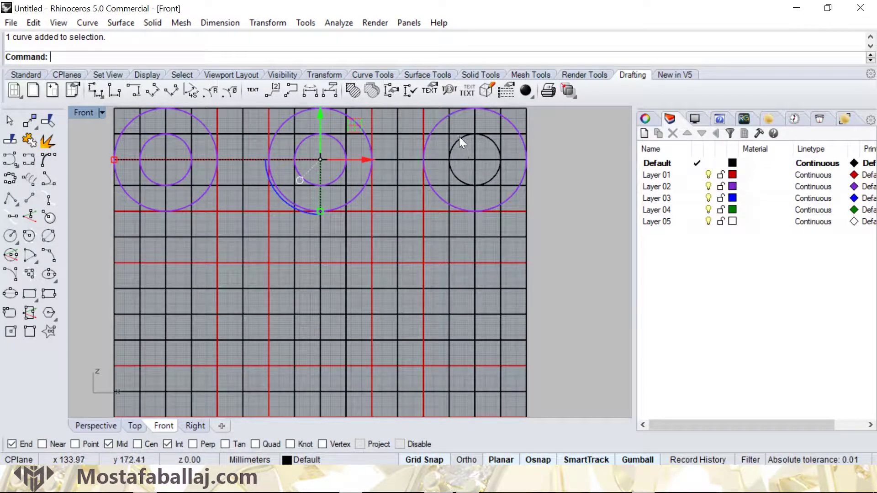
left_click(459, 139, "shift")
scroll(457, 146, "down", 3)
right_click_drag(377, 231, 358, 215)
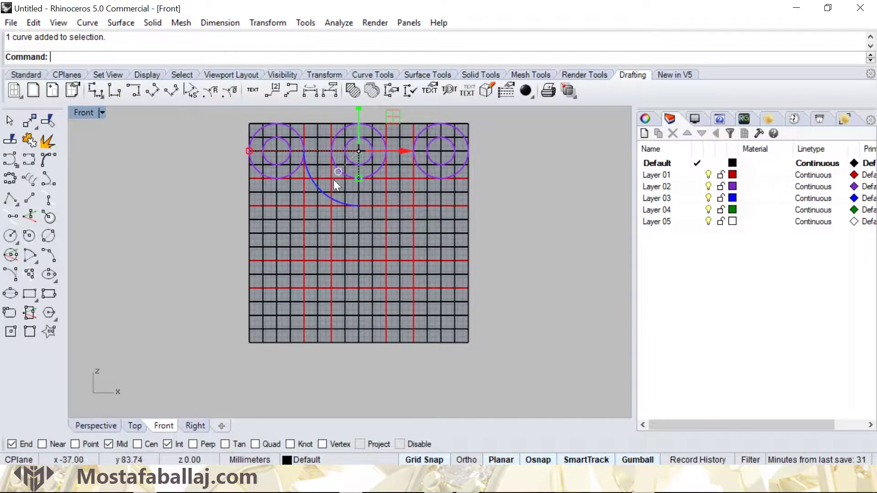
left_click(267, 22)
left_click(222, 129)
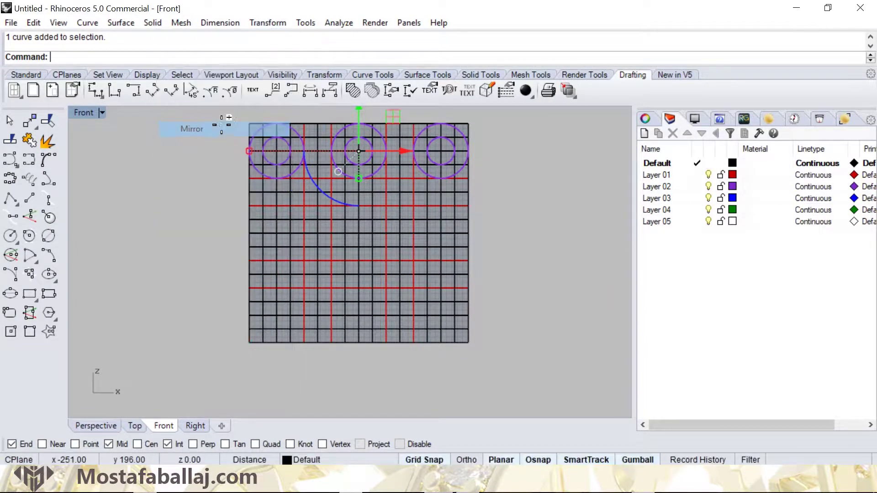
left_click(250, 191)
left_click(324, 192)
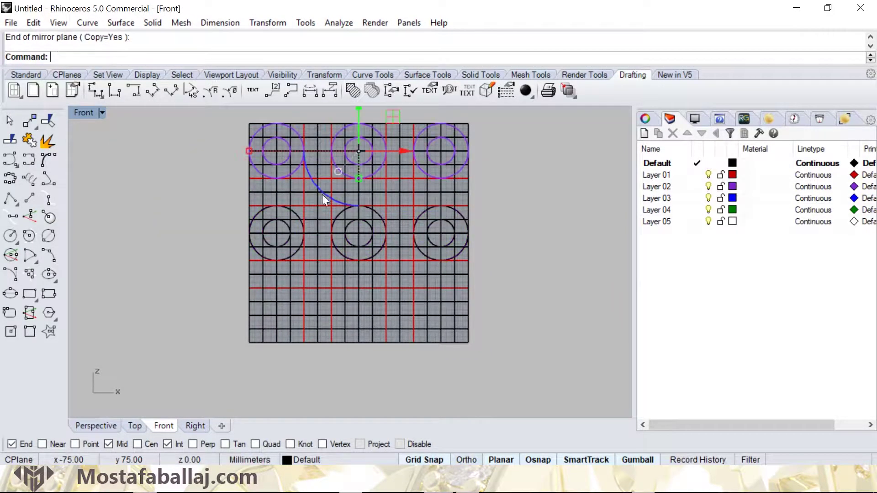
Step: Mirror the top row of circles with a copy across the square's horizontal centre line to form the bottom row
left_click(267, 22)
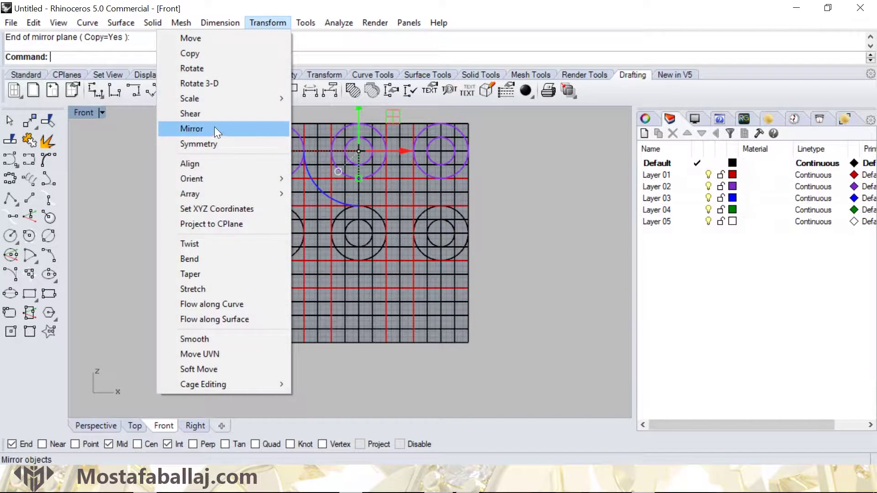
left_click(215, 128)
left_click(249, 233)
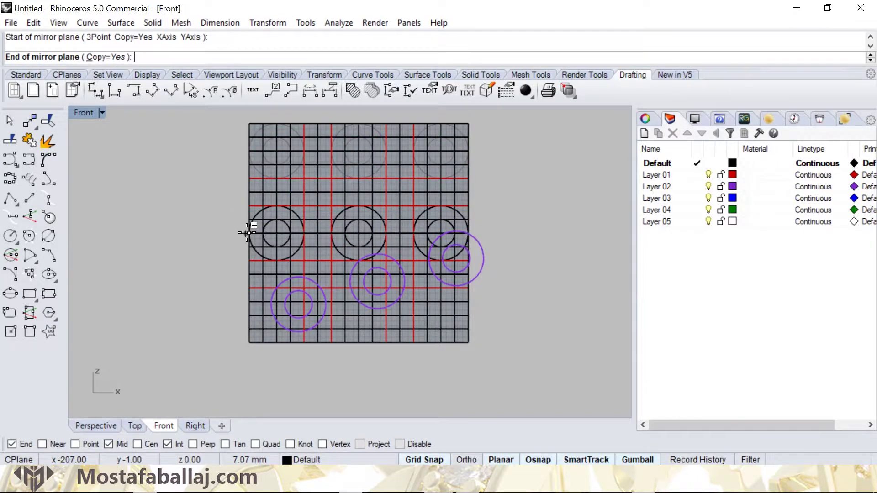
left_click(304, 233)
key("Escape")
right_click_drag(420, 210, 347, 243)
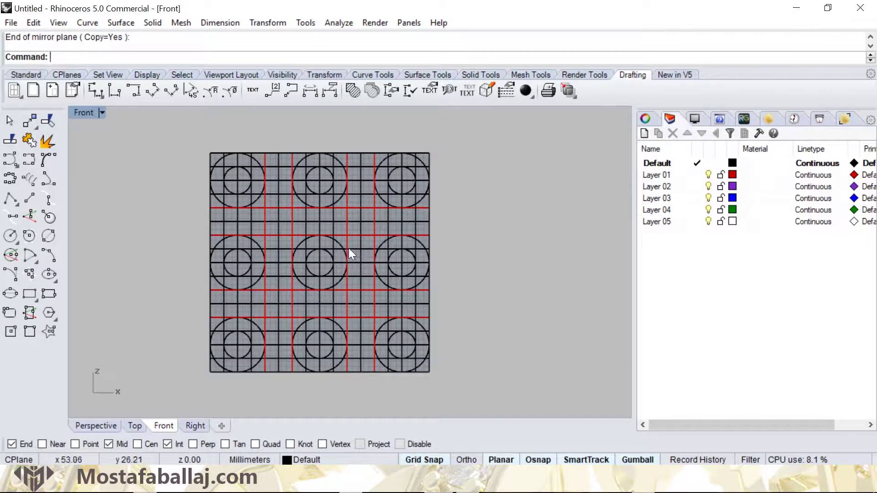
key("Delete")
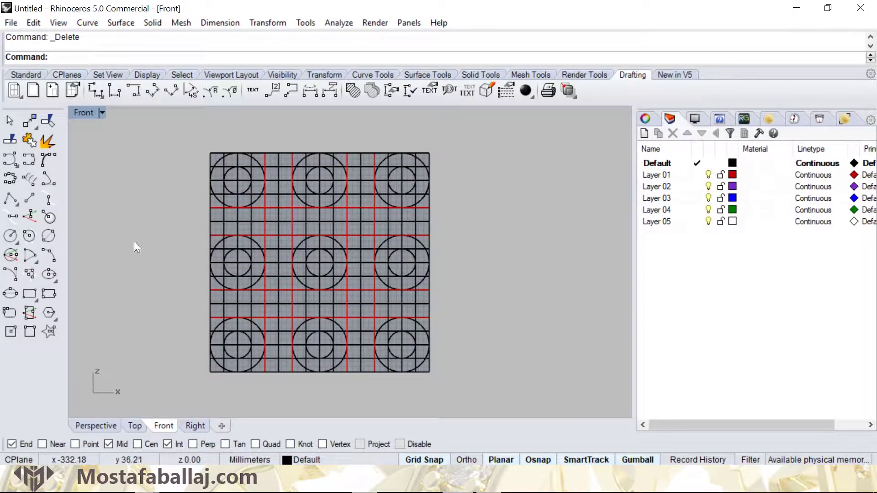
Step: Draw a diagonal line from the square's top-left corner to its bottom-right corner
left_click(29, 198)
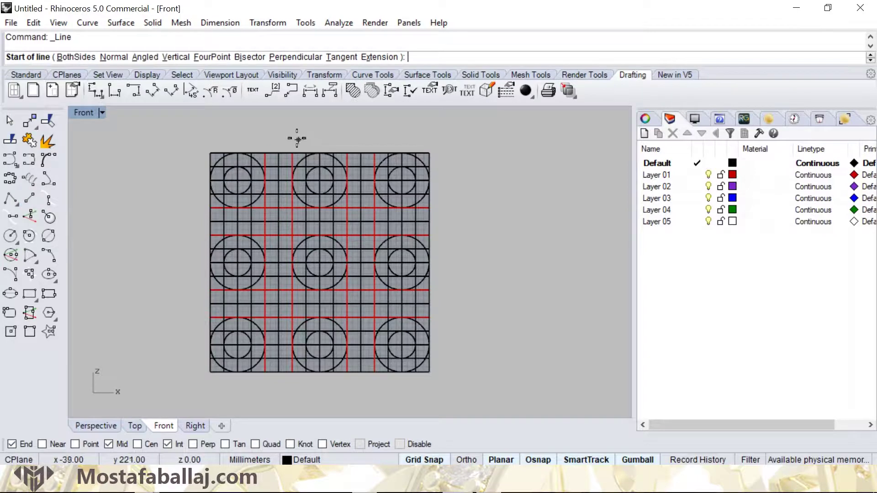
left_click(202, 152)
left_click(429, 371)
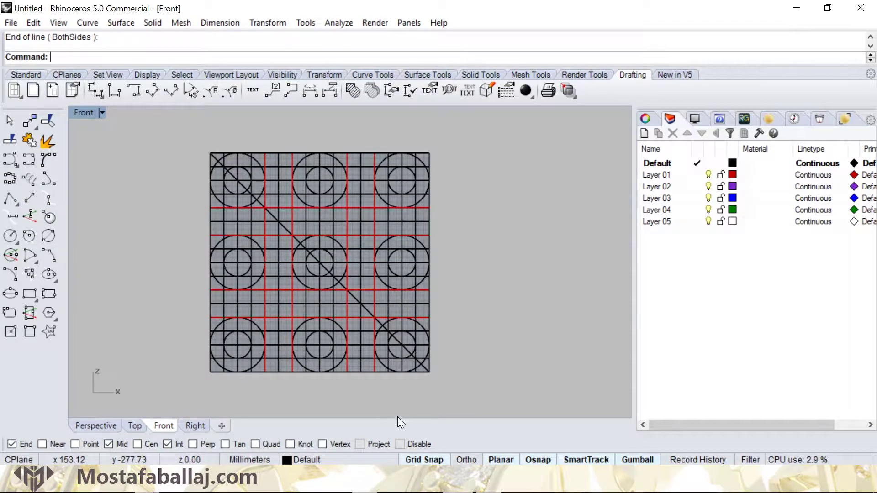
Step: Offset the diagonal line by 50 mm on both sides
scroll(236, 181, "up", 3)
left_click(223, 174)
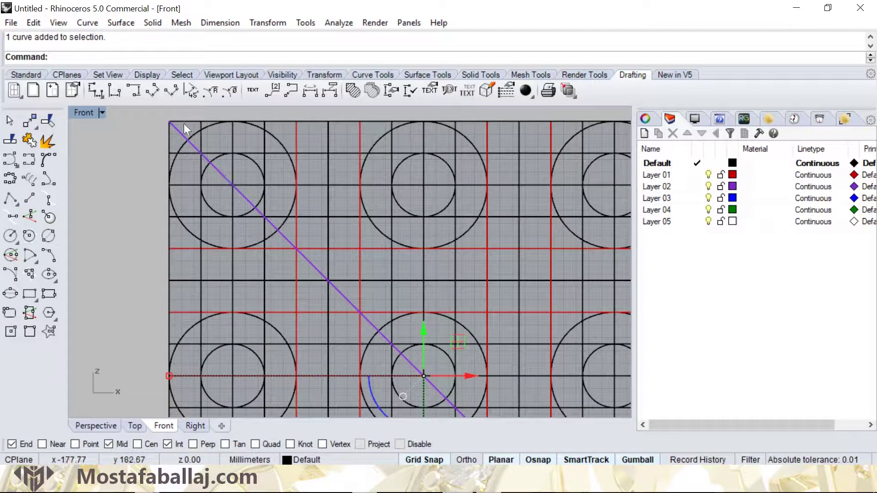
left_click(89, 22)
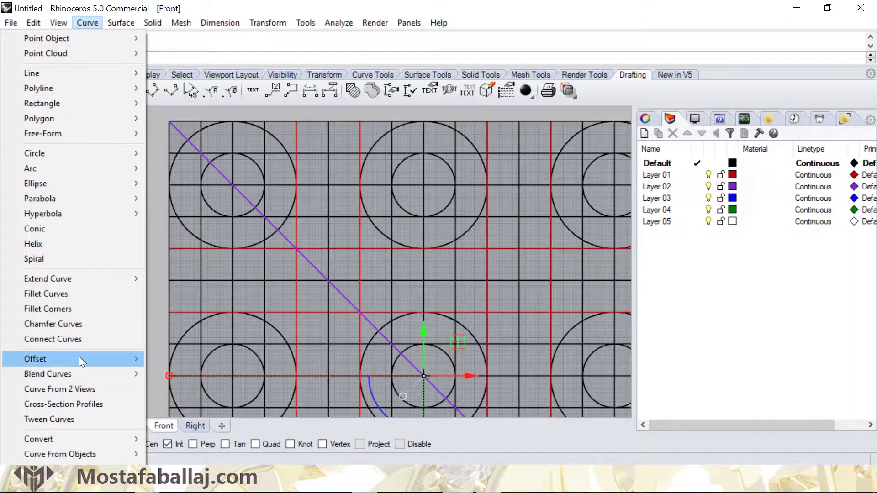
mouse_move(79, 358)
left_click(153, 360)
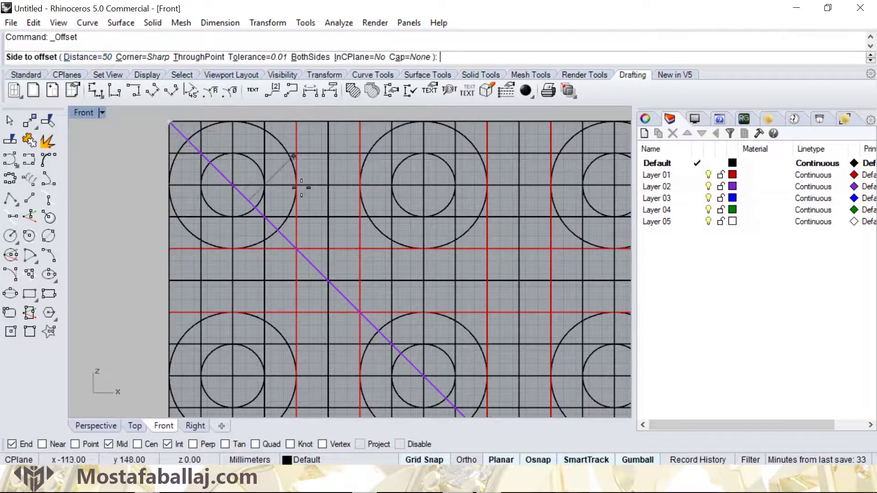
left_click(330, 233)
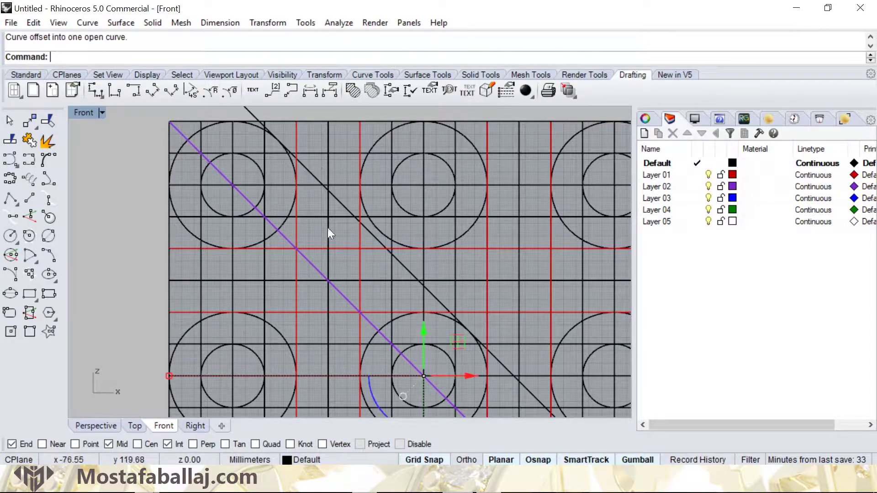
right_click(286, 237)
left_click(206, 265)
scroll(225, 250, "down", 6)
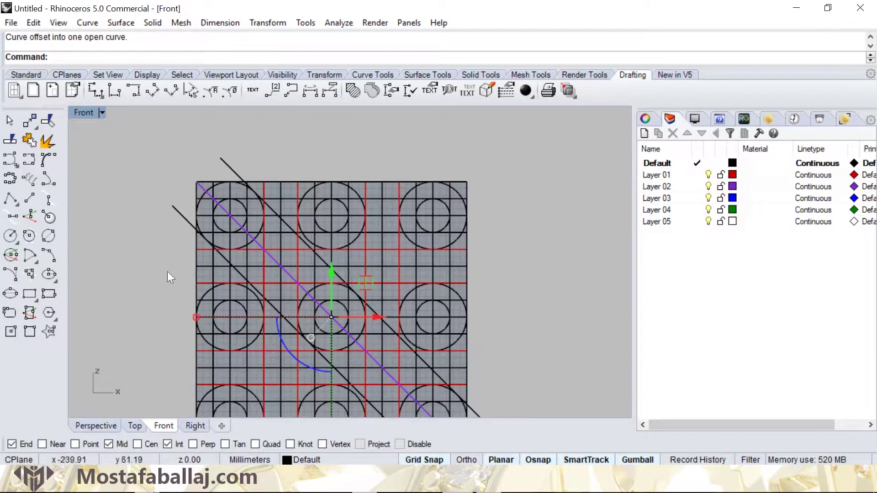
key("Escape")
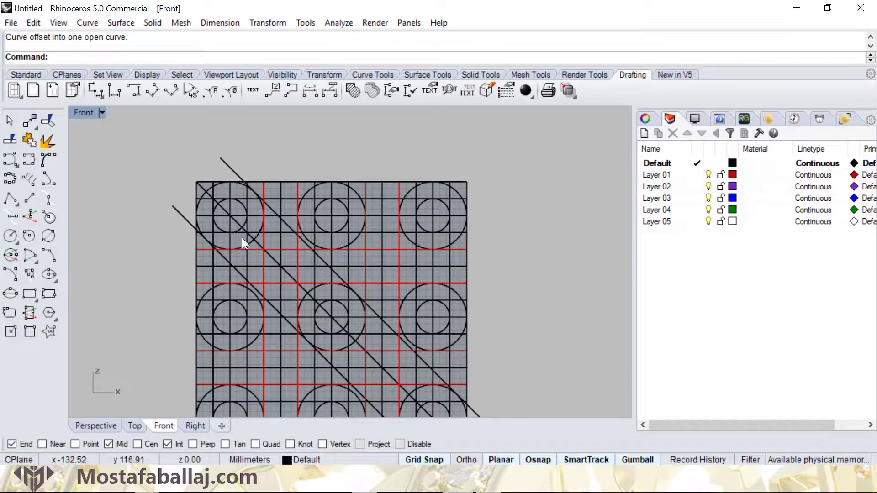
Step: Offset the square's main diagonal line by 25 mm on both sides
left_click(269, 258)
right_click(271, 259)
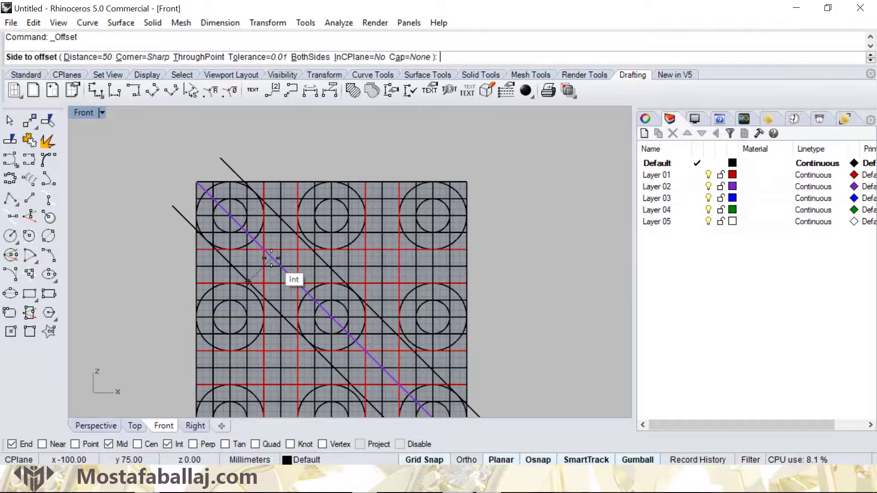
left_click(94, 57)
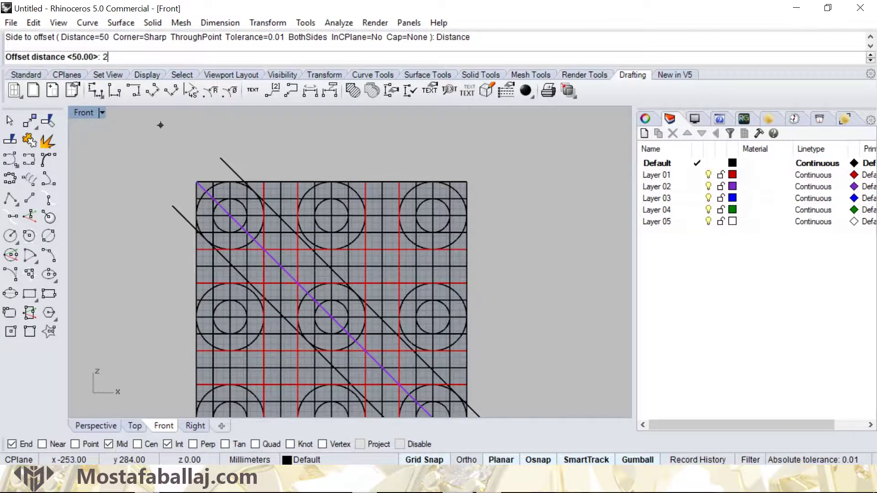
key("Return")
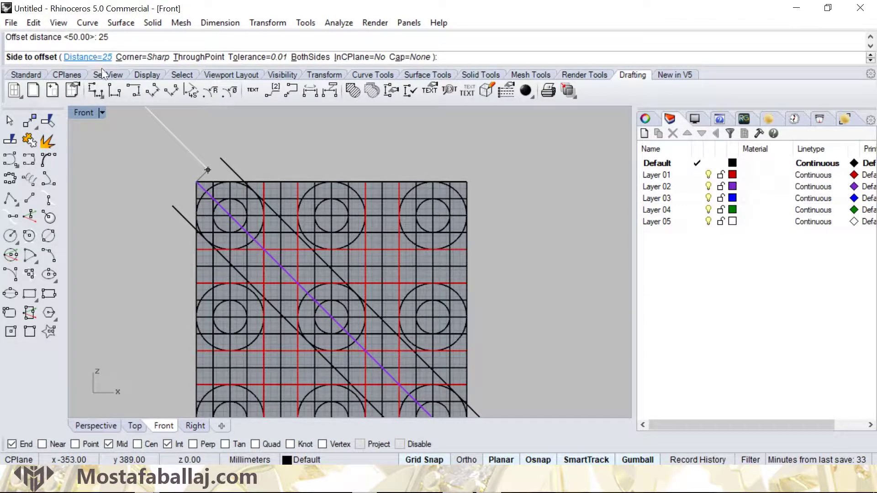
left_click(212, 213)
right_click(212, 213)
left_click(212, 213)
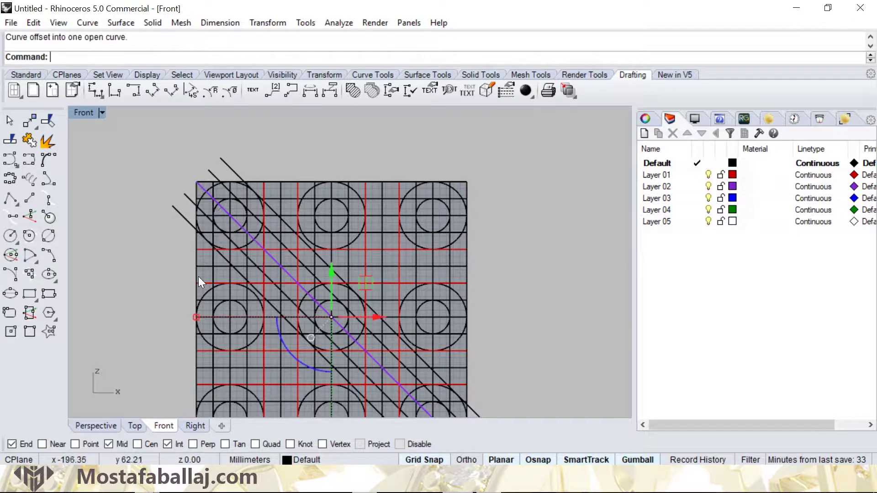
key("Escape")
Step: Polar array the four offset diagonal lines about the square's centre with 8 items over a 360-degree fill angle
scroll(212, 206, "up", 6)
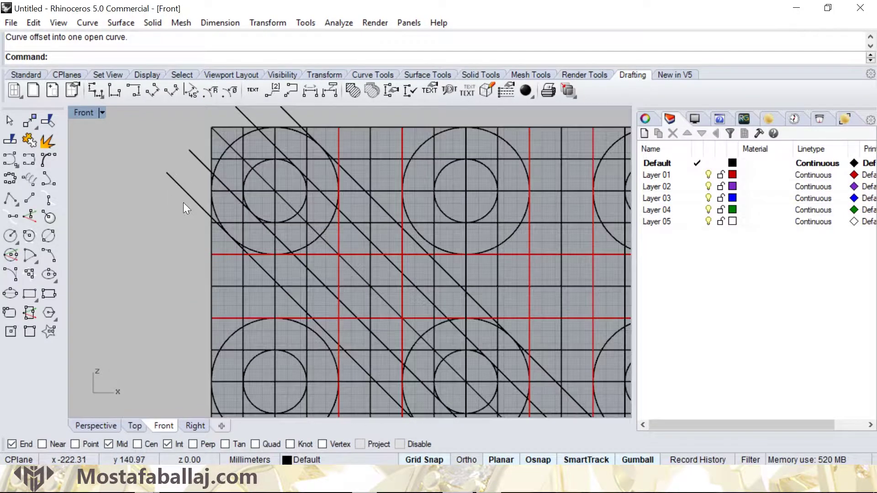
left_click(185, 191)
left_click(199, 157, "shift")
right_click_drag(233, 147, 224, 203)
left_click(235, 172, "shift")
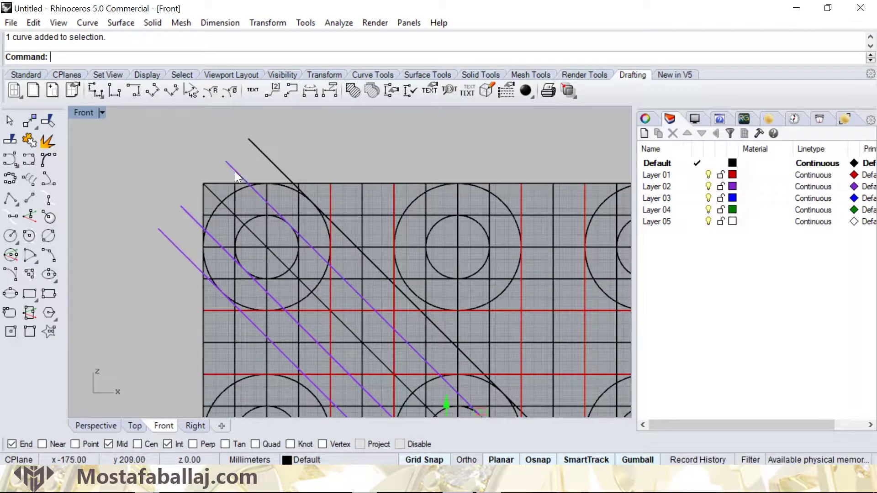
scroll(276, 215, "down", 6)
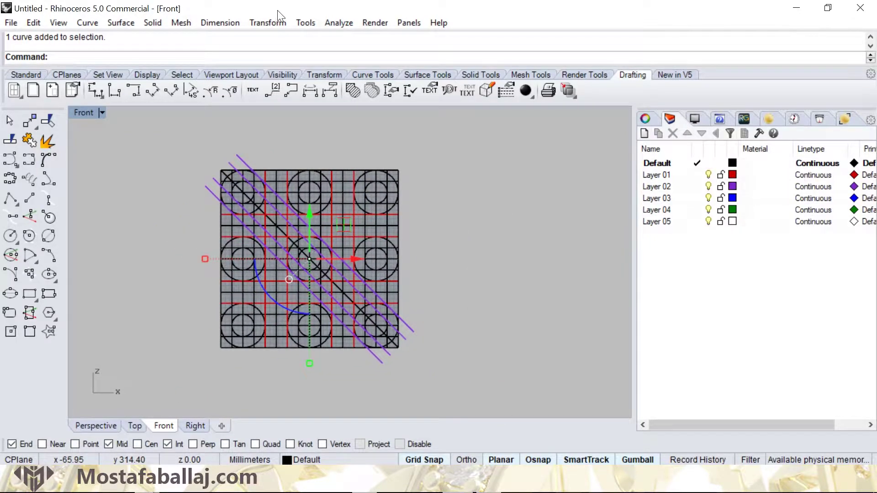
left_click(267, 24)
mouse_move(235, 196)
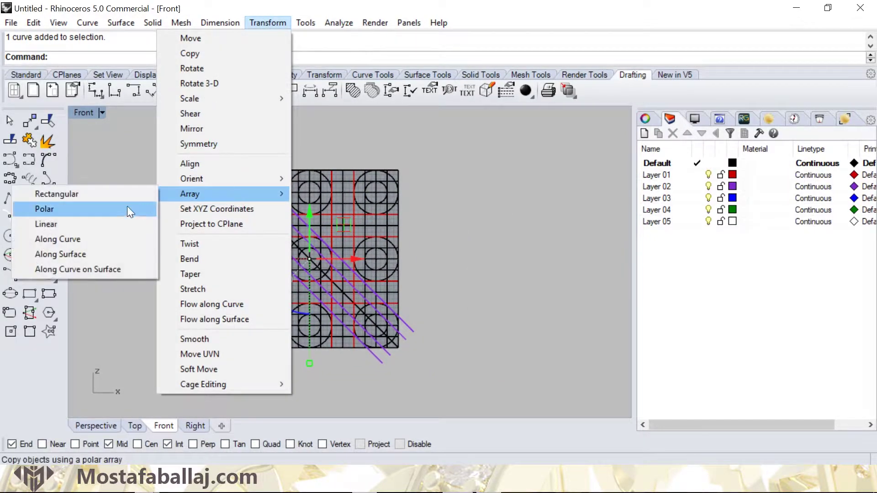
left_click(103, 210)
scroll(313, 260, "up", 5)
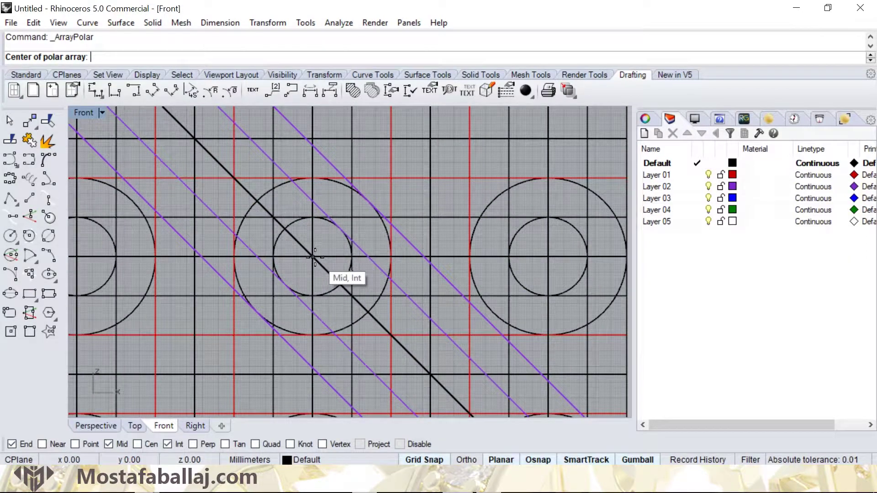
left_click(315, 257)
scroll(320, 259, "down", 8)
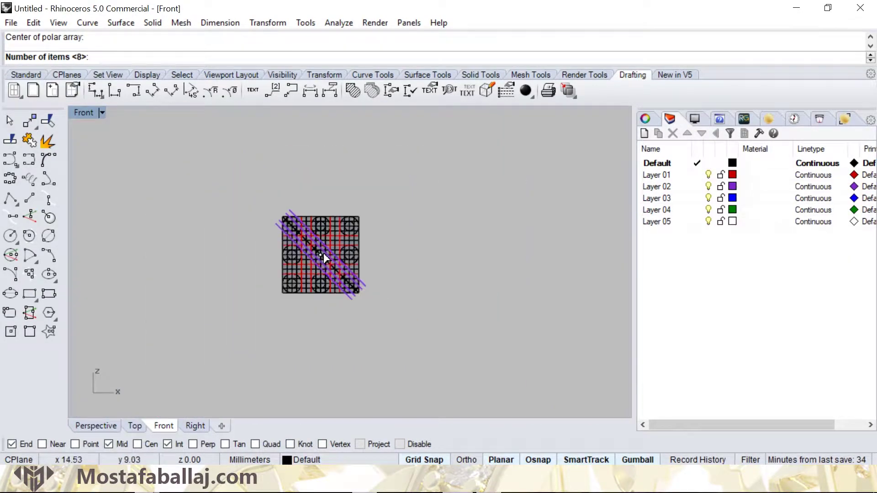
scroll(322, 251, "up", 3)
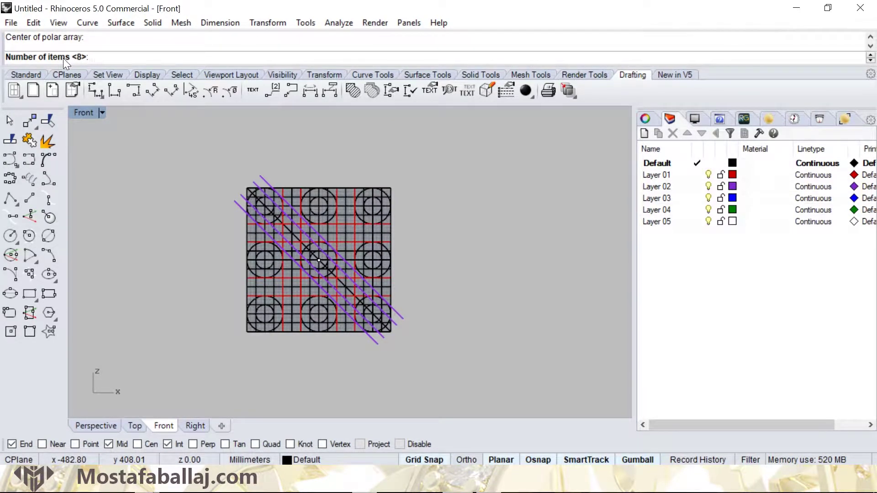
key("Return")
key("Return")
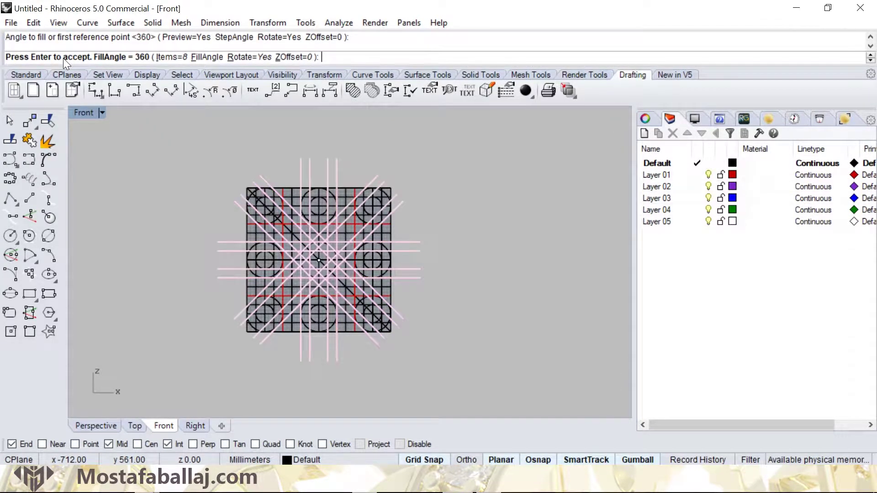
key("Return")
left_click(415, 229)
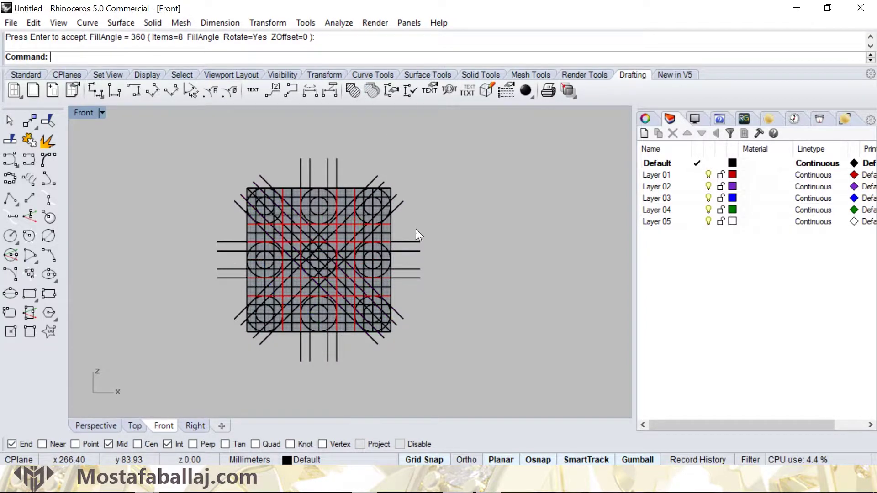
Step: Draw a diagonal line from the second red horizontal line on the square's left edge to the third red vertical line on its bottom edge
scroll(302, 262, "up", 3)
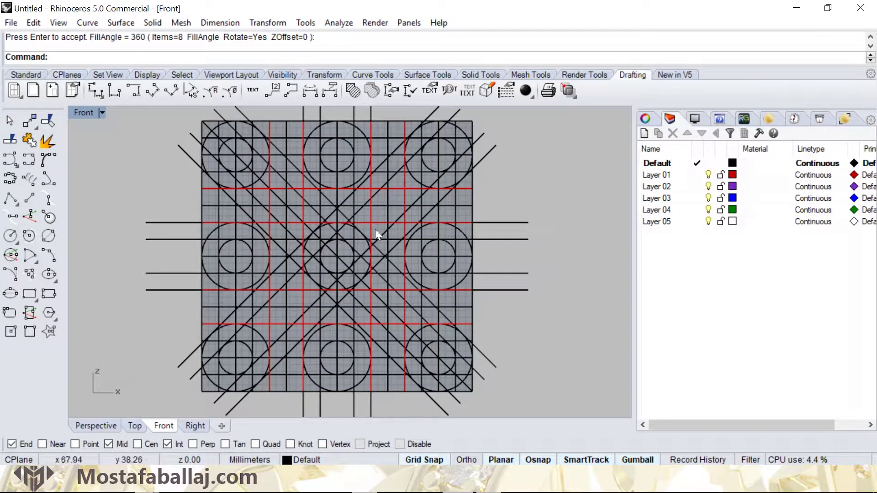
right_click_drag(312, 303, 304, 284)
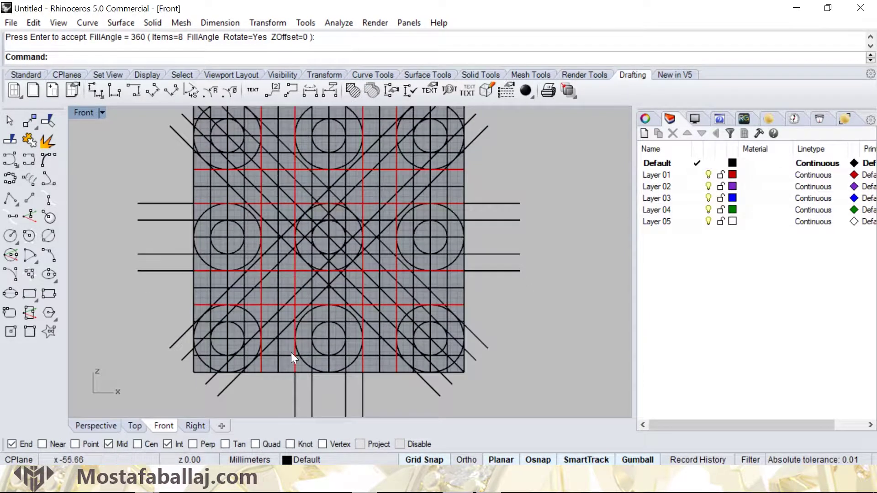
key("Delete")
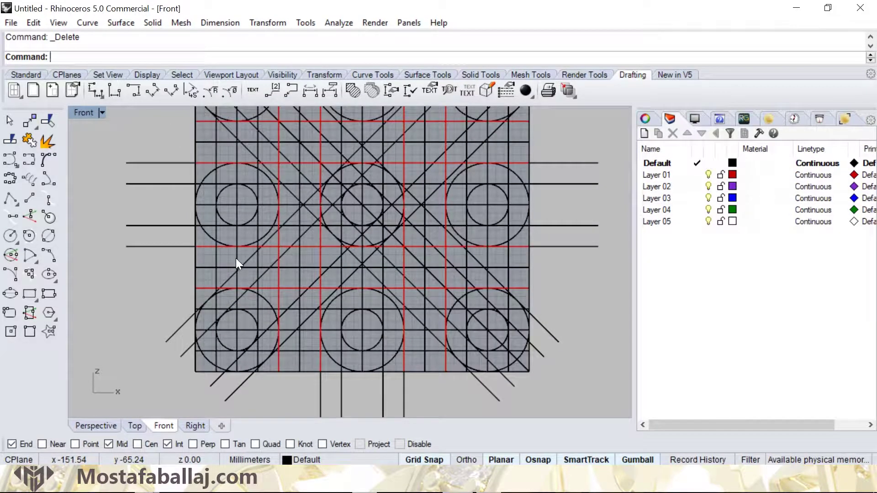
left_click(29, 197)
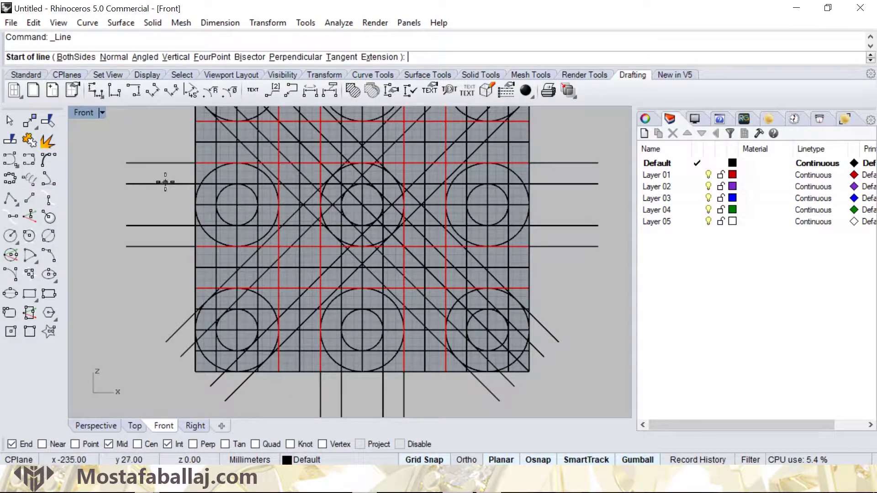
left_click(193, 158)
left_click(402, 372)
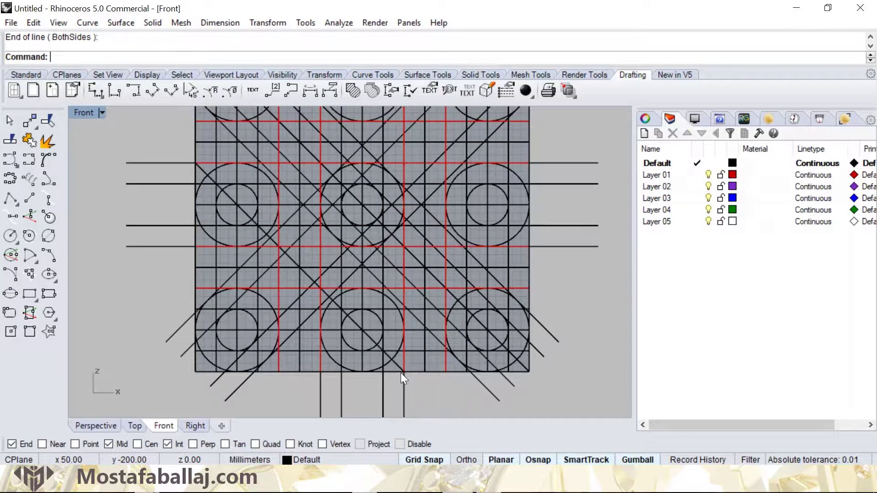
Step: Offset the new lower-left diagonal line by 25 mm on both sides
left_click(227, 196)
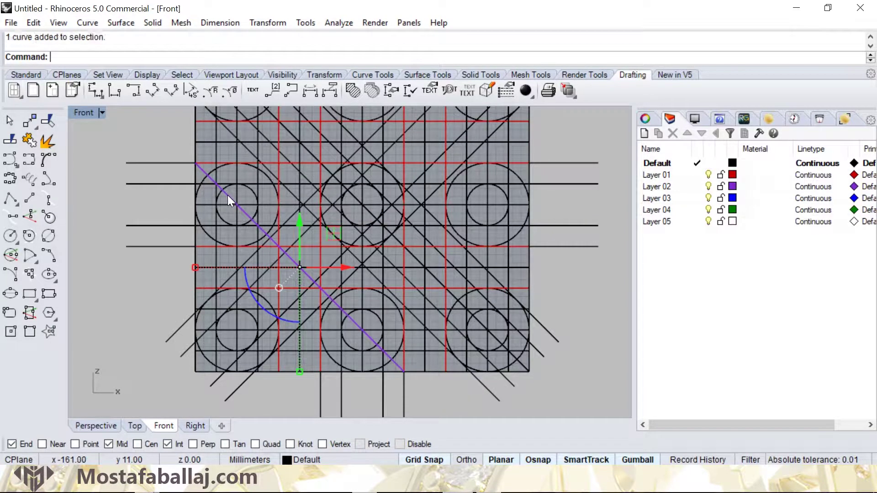
left_click(88, 24)
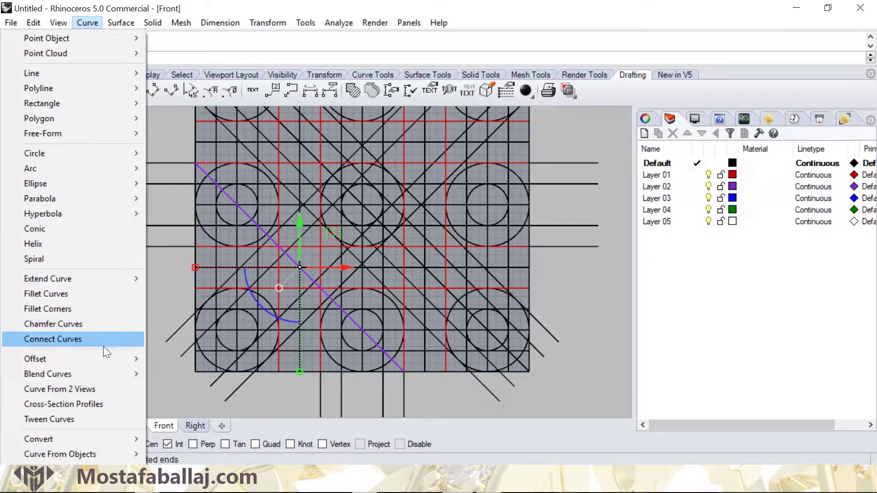
left_click(155, 359)
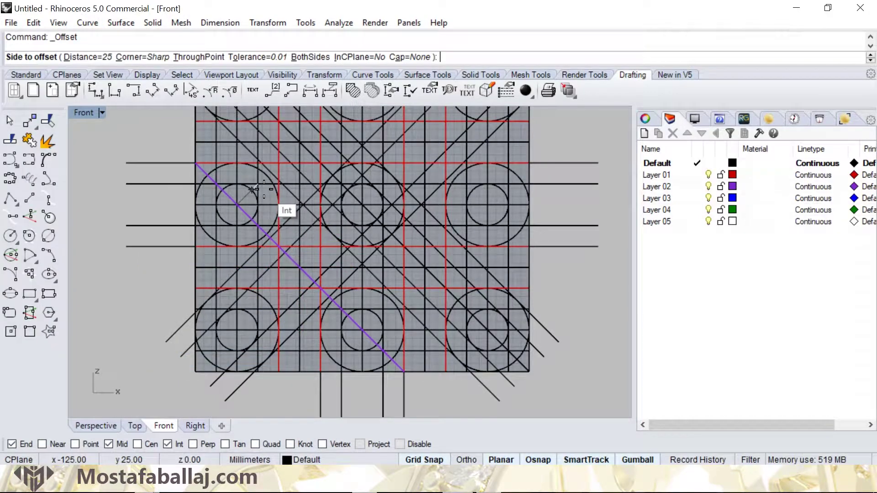
left_click(253, 206)
right_click(224, 200)
left_click(217, 205)
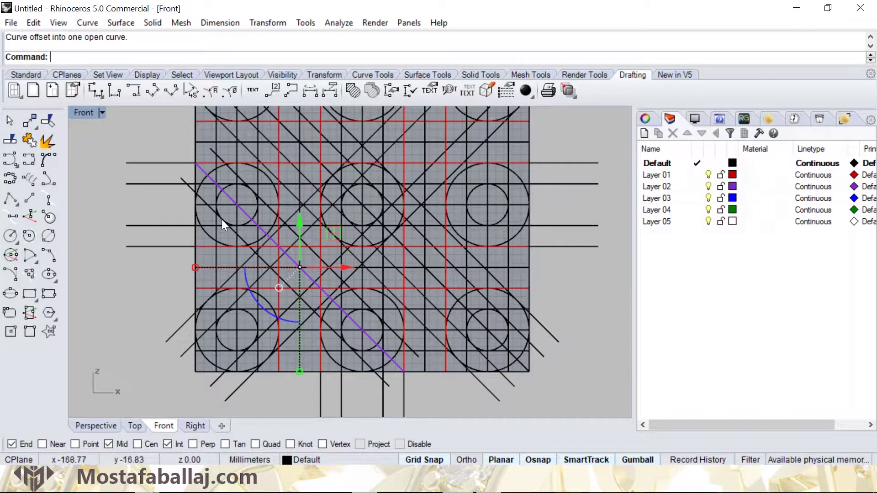
Step: Offset the same lower-left diagonal line by 50 mm toward the square's centre
right_click(232, 197)
left_click(233, 199)
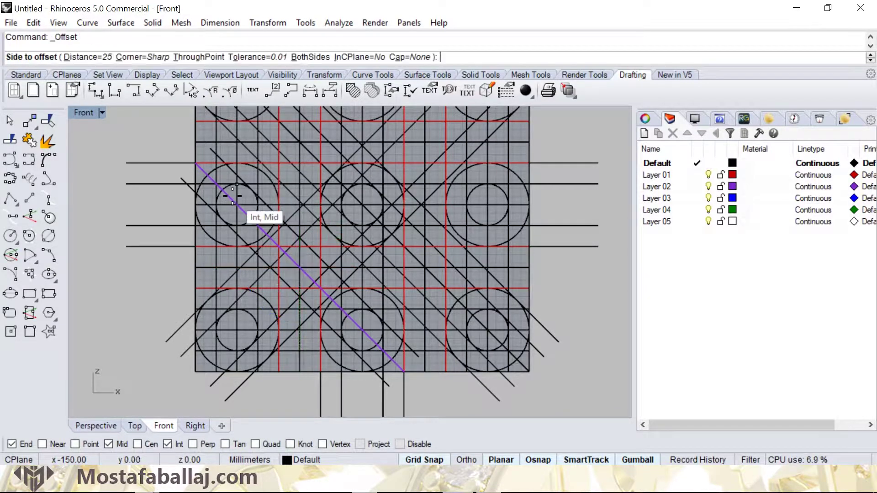
left_click(90, 55)
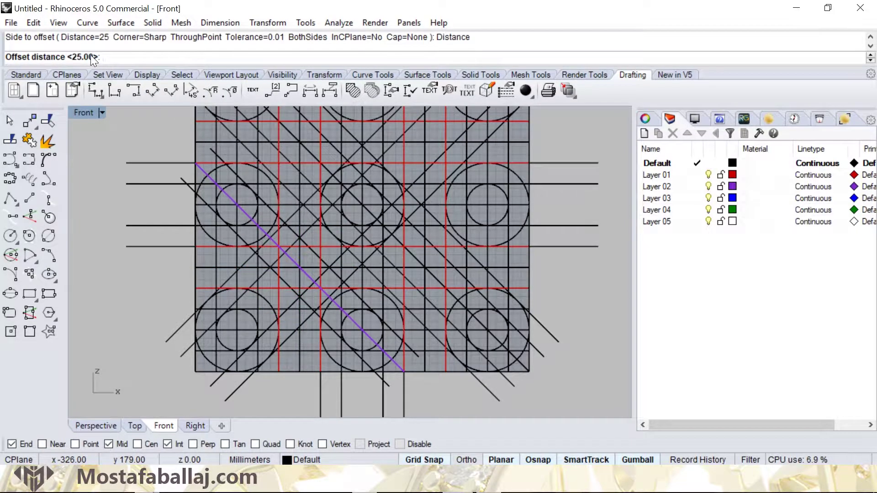
type("50")
key("Return")
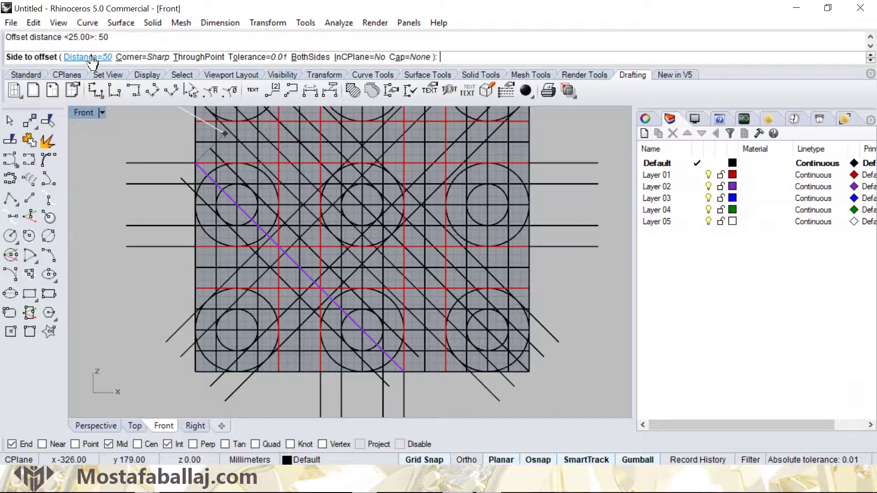
left_click(230, 210)
left_click(212, 212)
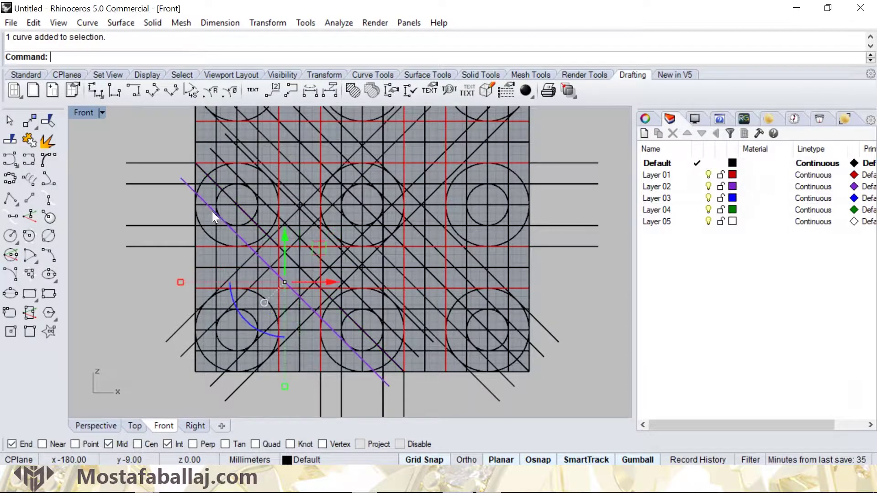
key("Return")
left_click(201, 304)
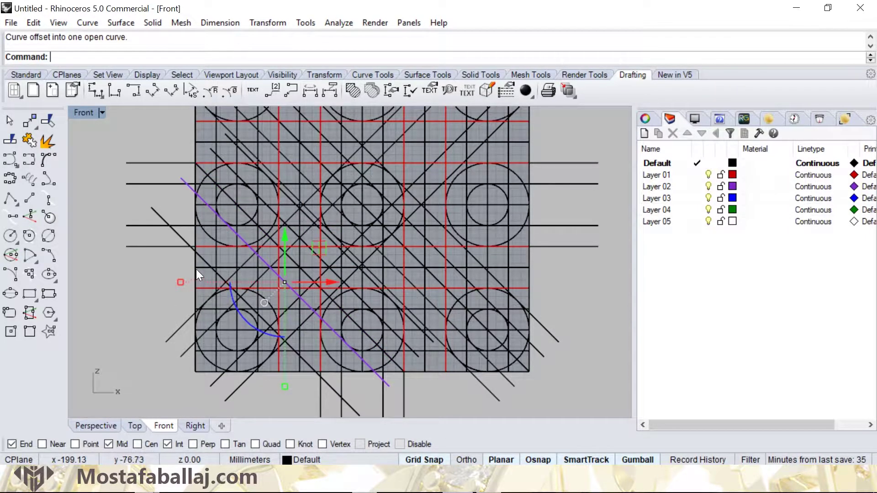
left_click(178, 236)
key("Delete")
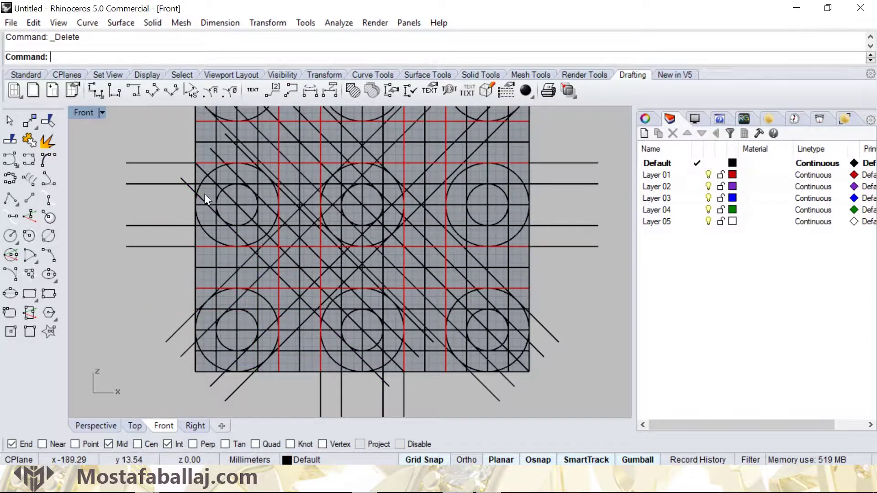
Step: Offset the original lower-left diagonal line by 50 mm toward the square's bottom-left corner
left_click(226, 194)
key("Return")
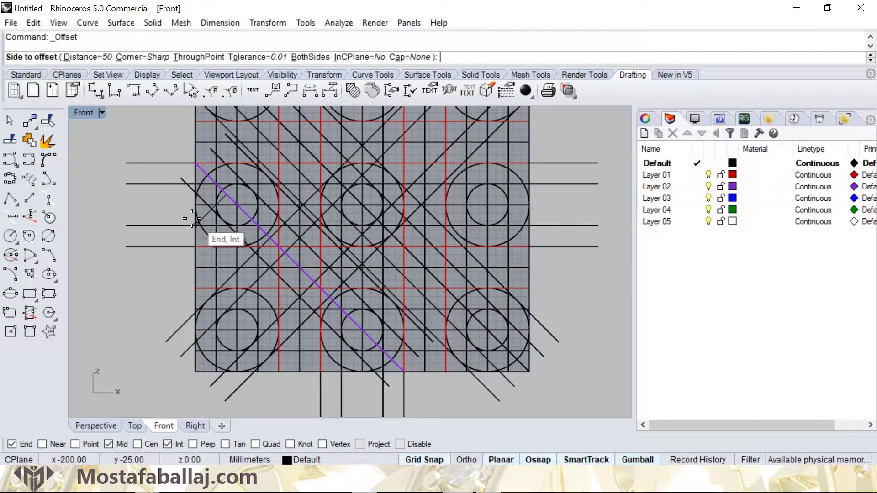
left_click(166, 278)
left_click(147, 210)
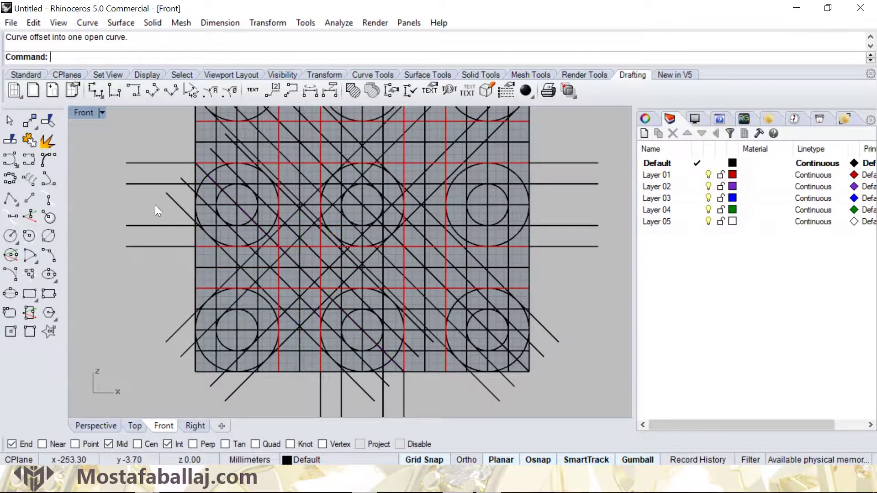
Step: Extend the upper ends of the two short lower-left offset diagonals to the square's left edge, using the square as boundary
left_click(194, 131)
left_click(232, 166)
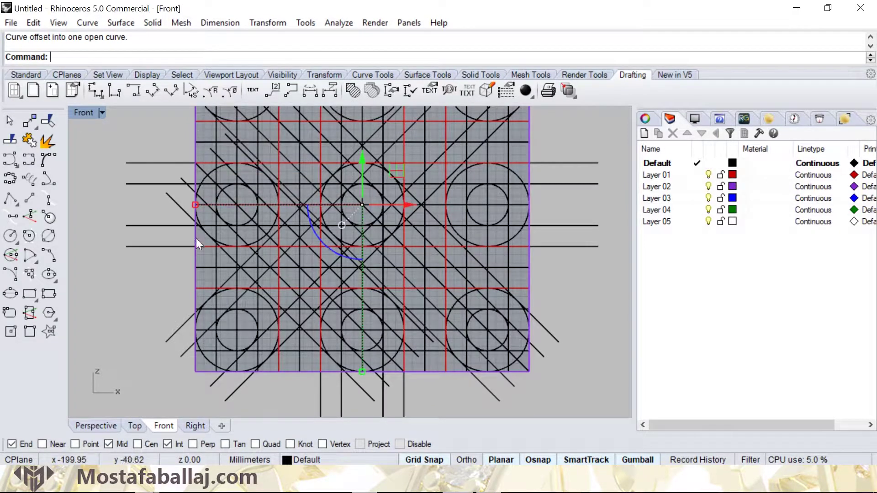
right_click_drag(235, 176, 226, 216)
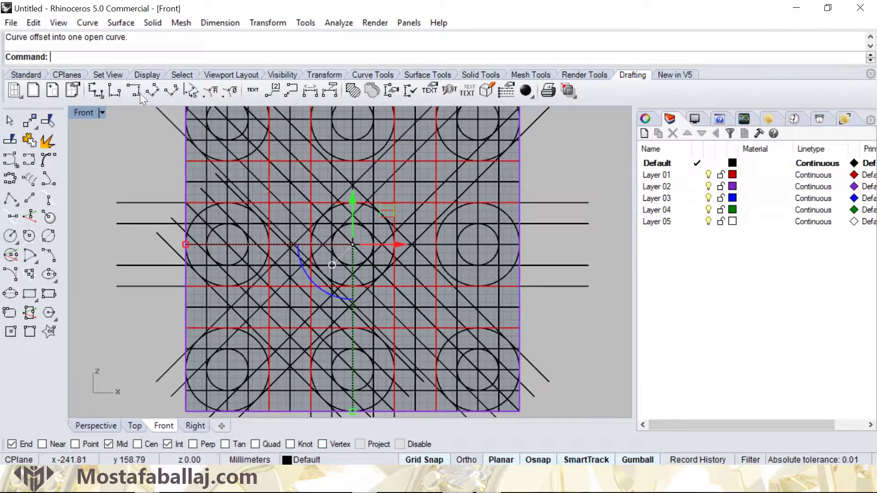
left_click(90, 22)
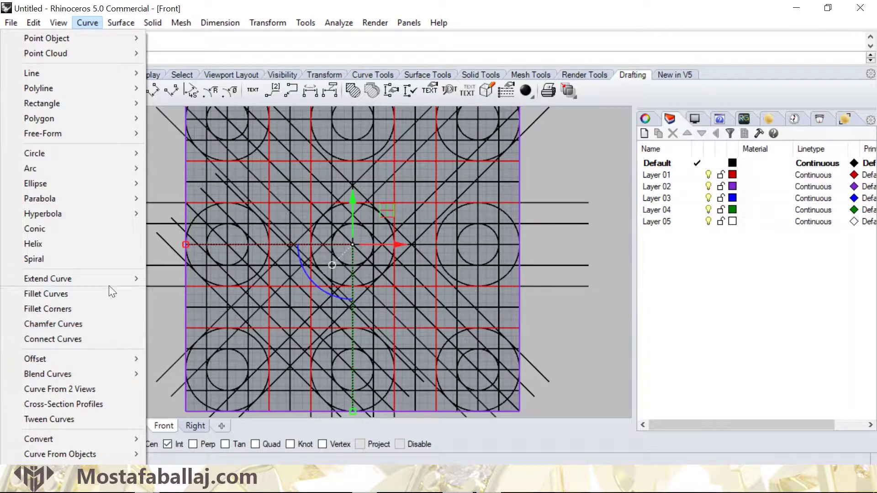
mouse_move(109, 284)
left_click(157, 280)
scroll(204, 196, "up", 4)
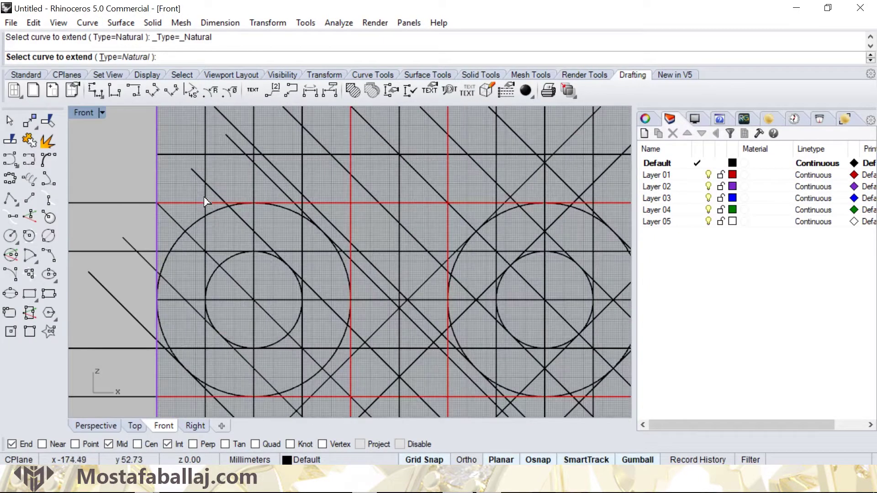
left_click(192, 175)
scroll(316, 263, "down", 5)
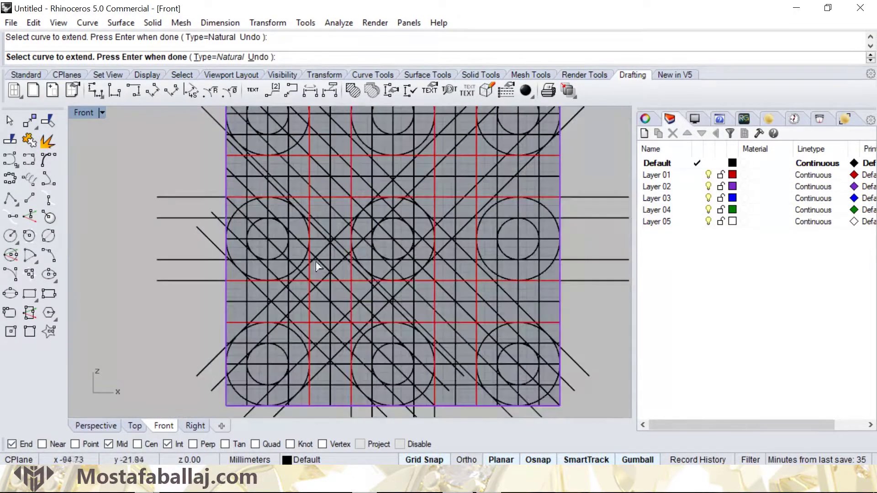
Step: Extend the lower ends of the same two offset diagonals to the square's bottom edge
scroll(348, 278, "up", 5)
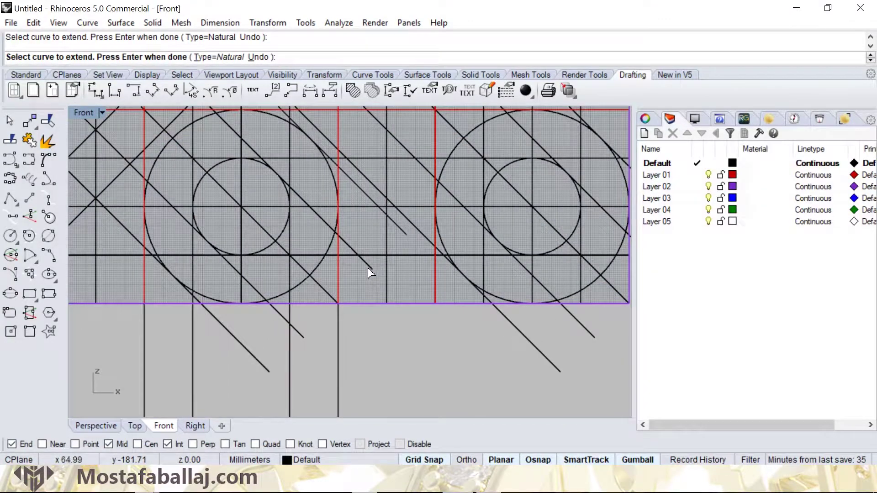
left_click(371, 268)
left_click(398, 228)
scroll(343, 274, "down", 5)
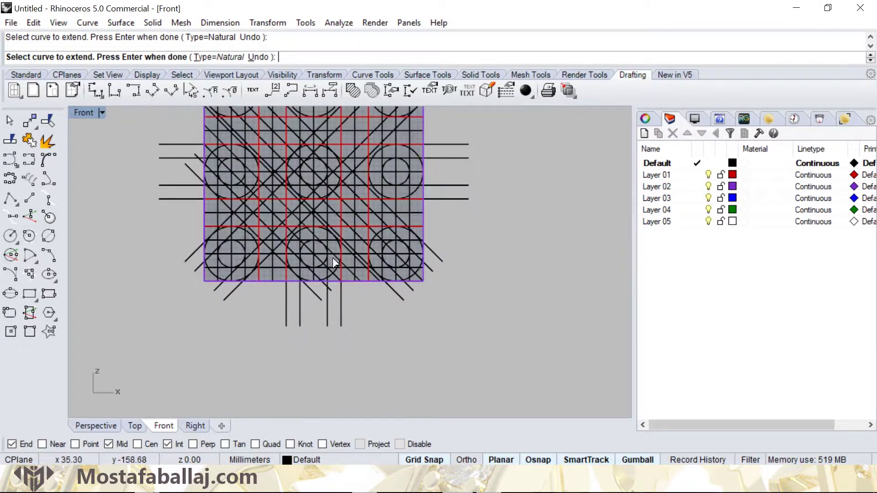
key("Return")
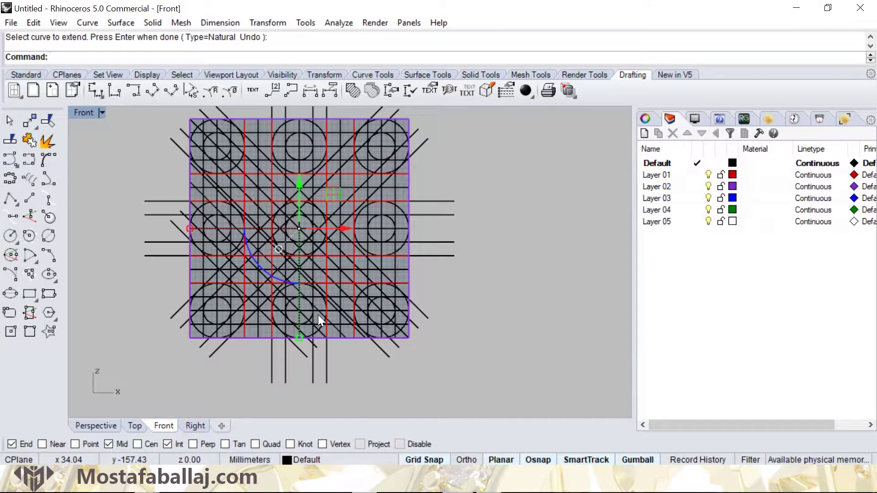
Step: Polar array the four lower-left offset diagonals around the square's centre with 8 items over 360 degrees
scroll(210, 236, "up", 3)
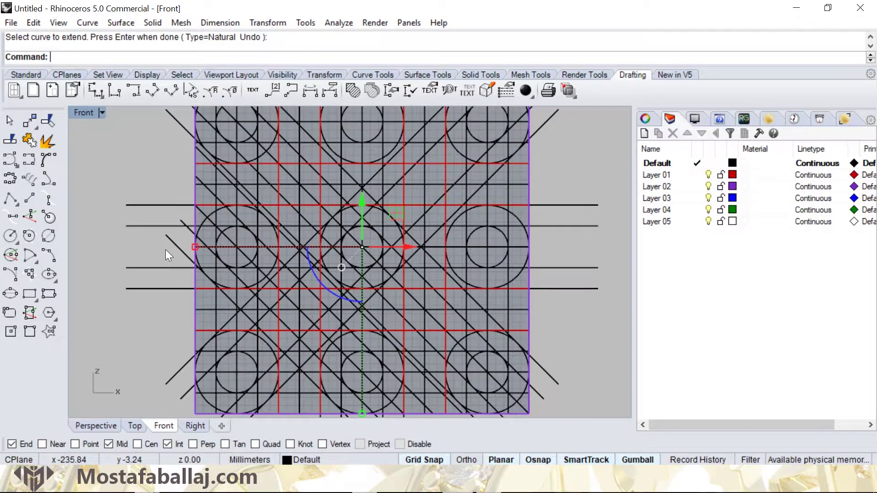
left_click(179, 247)
scroll(178, 238, "up", 2)
left_click(186, 216)
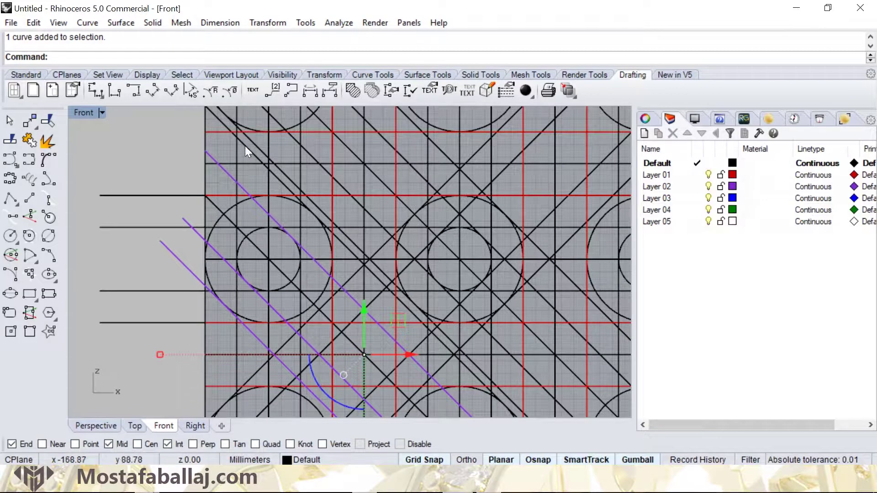
scroll(249, 243, "down", 5)
scroll(256, 251, "up", 2)
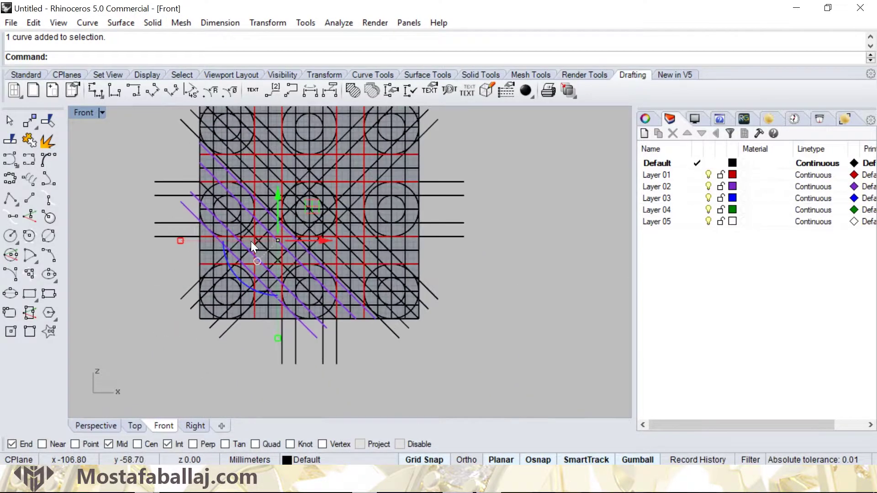
left_click(272, 21)
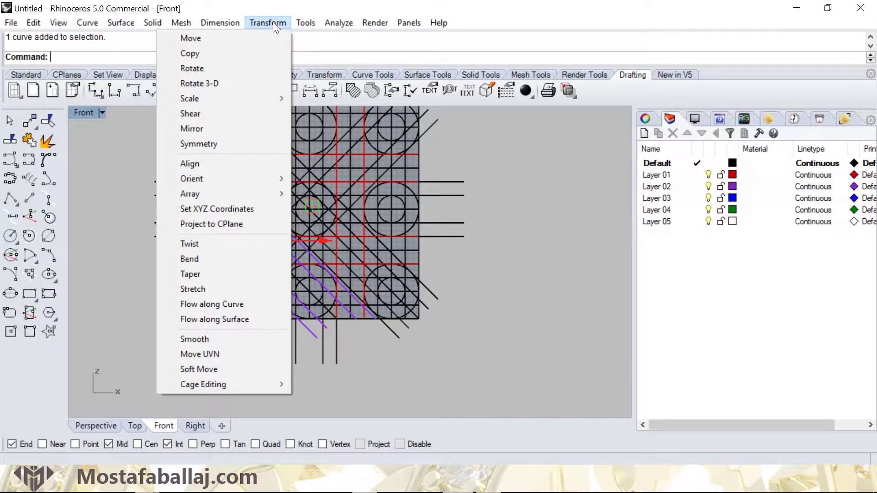
mouse_move(210, 191)
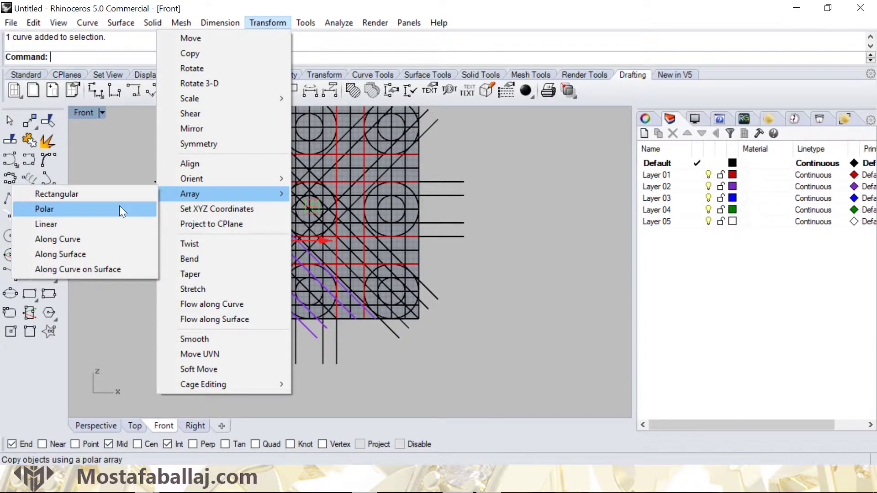
left_click(119, 208)
scroll(313, 205, "up", 3)
left_click(313, 205)
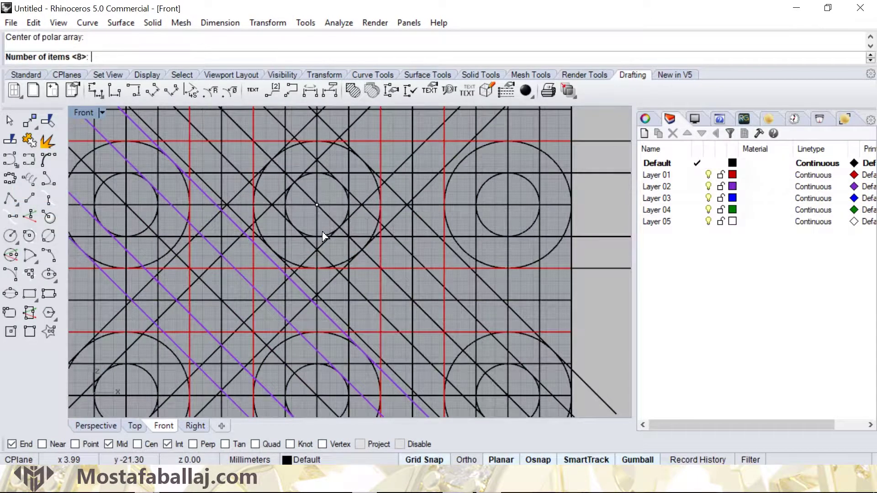
scroll(322, 233, "down", 3)
key("Return")
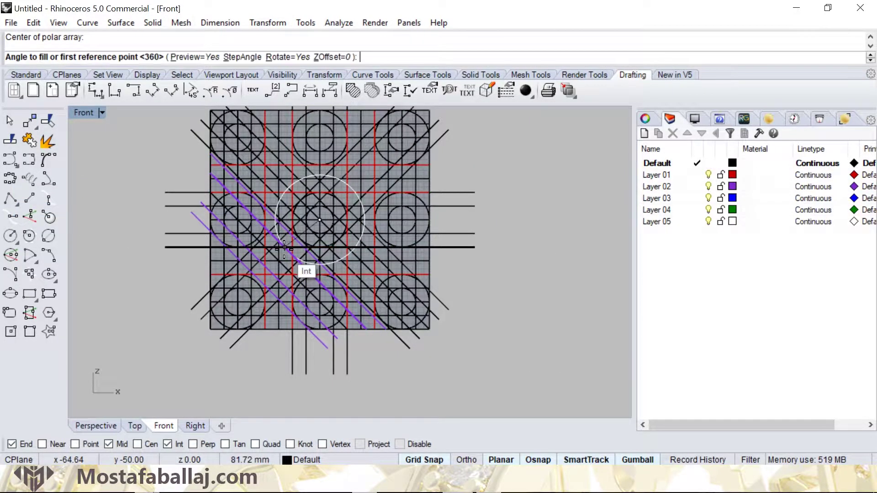
key("Return")
key("Return")
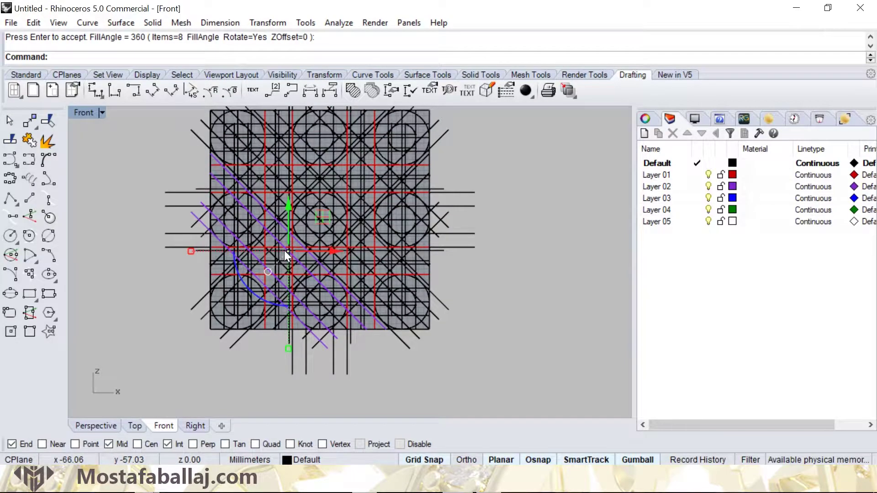
key("Escape")
Step: Extend the short arrayed lines crossing the top-left circle pair to the square's edges, using the square as boundary
scroll(417, 210, "up", 5)
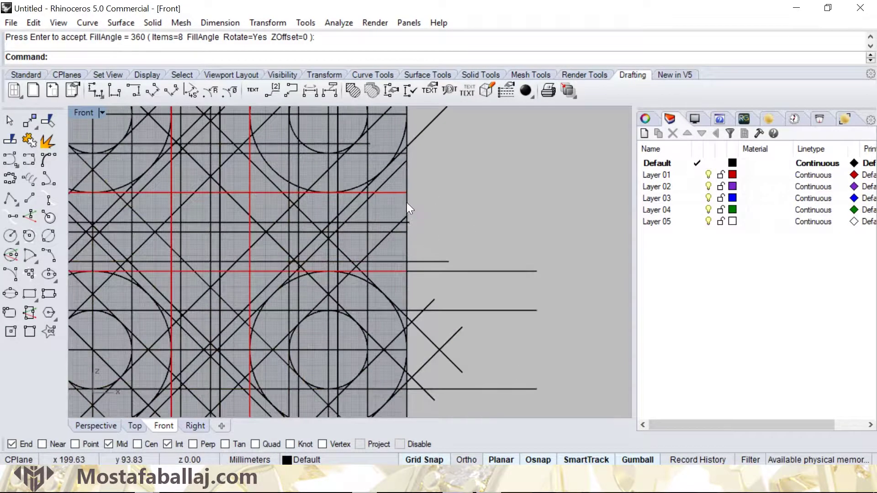
left_click(408, 220)
left_click(442, 239)
scroll(354, 219, "down", 5)
scroll(297, 235, "up", 2)
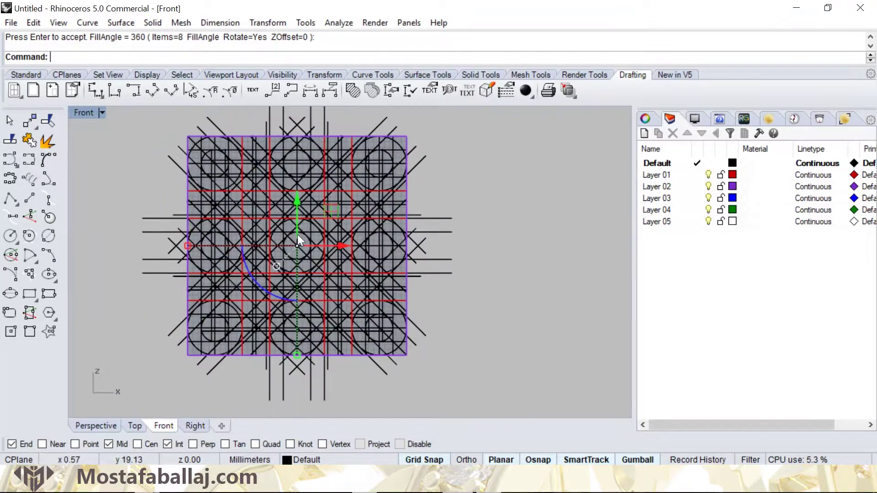
left_click(91, 22)
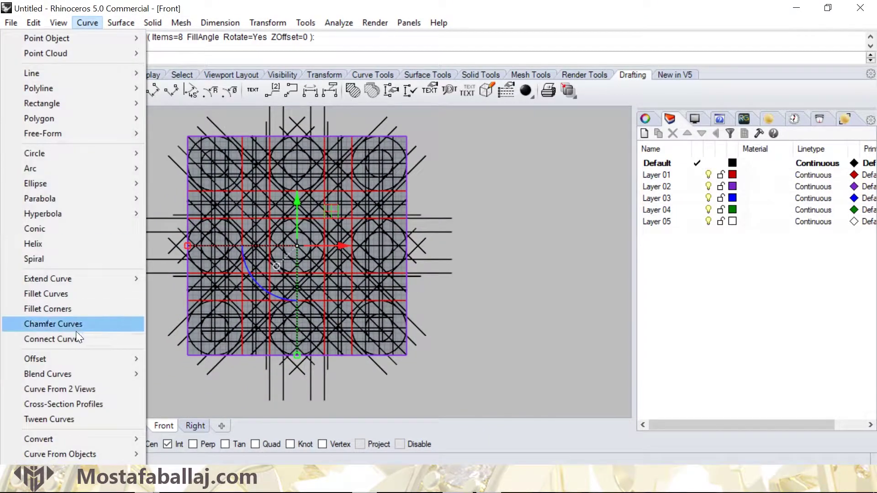
mouse_move(94, 279)
left_click(173, 278)
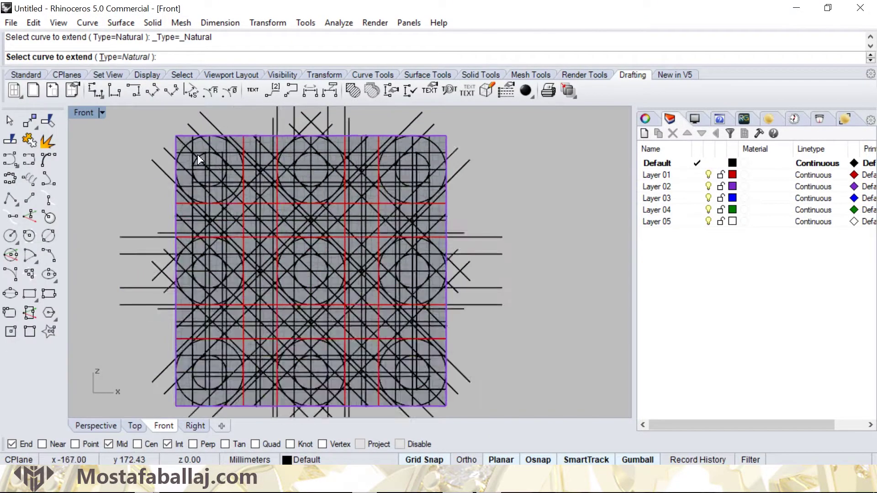
scroll(251, 179, "up", 5)
left_click(207, 172)
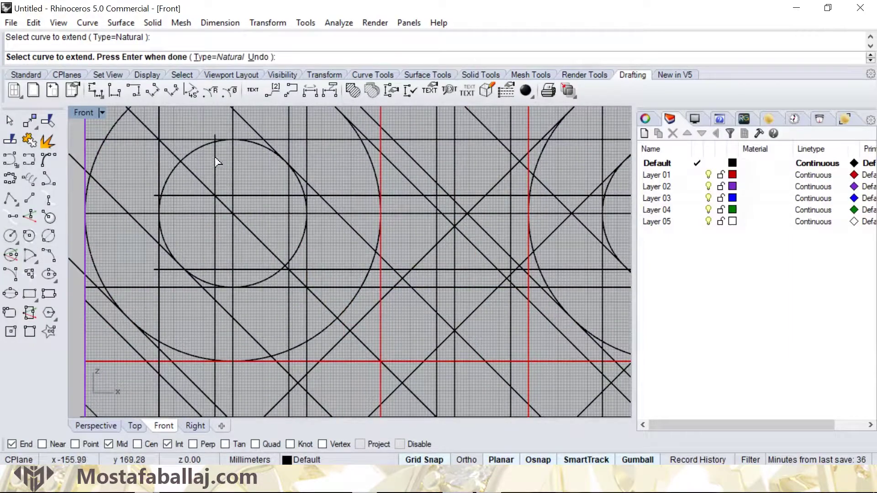
left_click(173, 196)
left_click(165, 270)
scroll(197, 255, "down", 8)
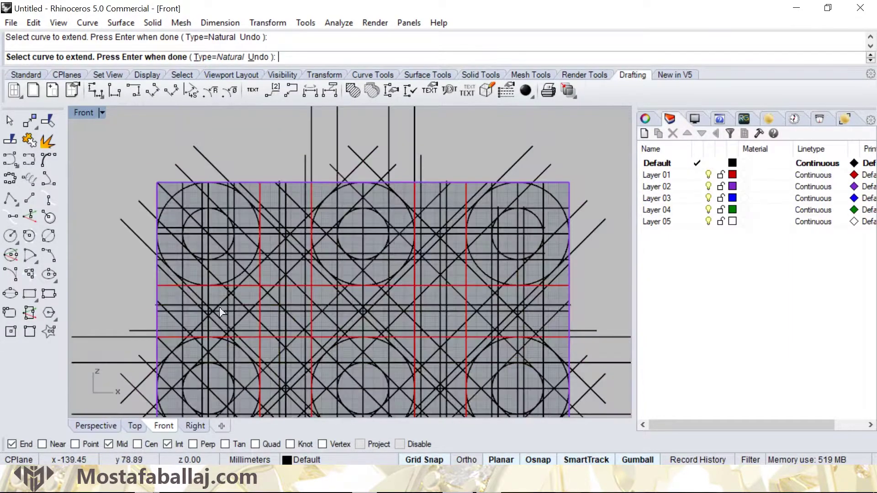
Step: Extend the short arrayed lines crossing the bottom-left circle pair to the square's left and bottom edges
right_click_drag(219, 307, 206, 190)
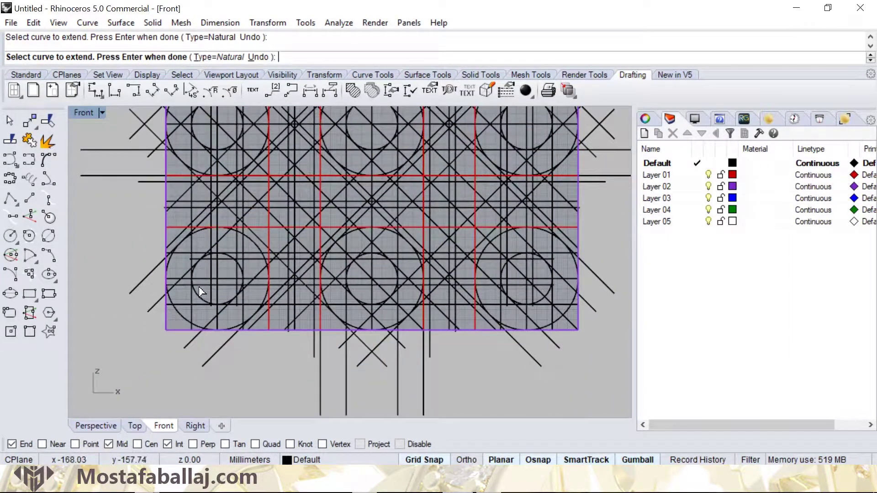
left_click(199, 262)
scroll(196, 260, "up", 3)
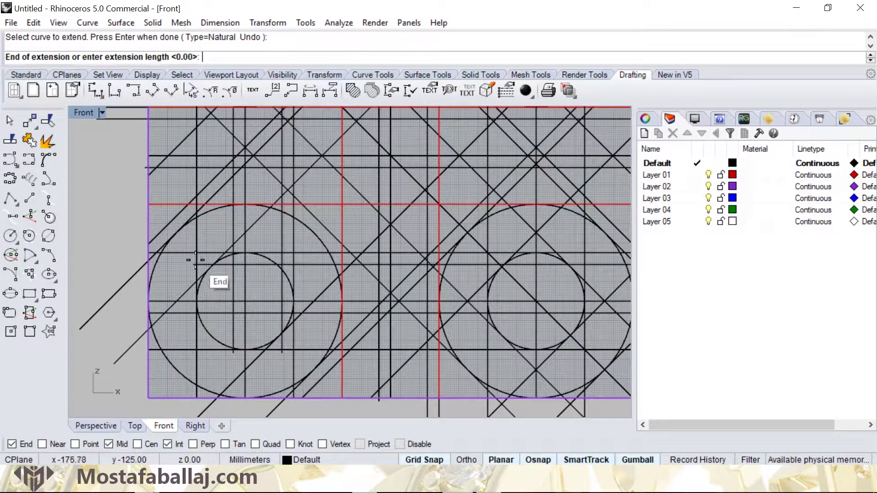
key("Escape")
right_click(206, 269)
left_click(205, 265)
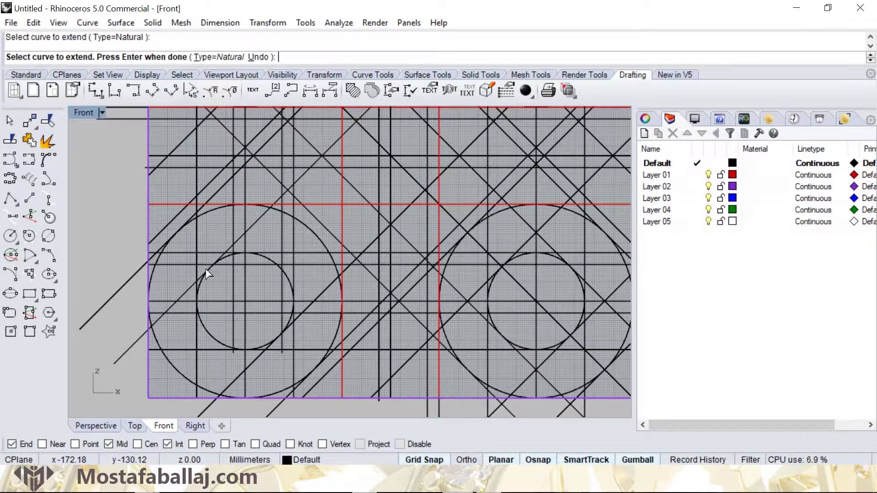
left_click(280, 327)
right_click_drag(336, 367, 255, 293)
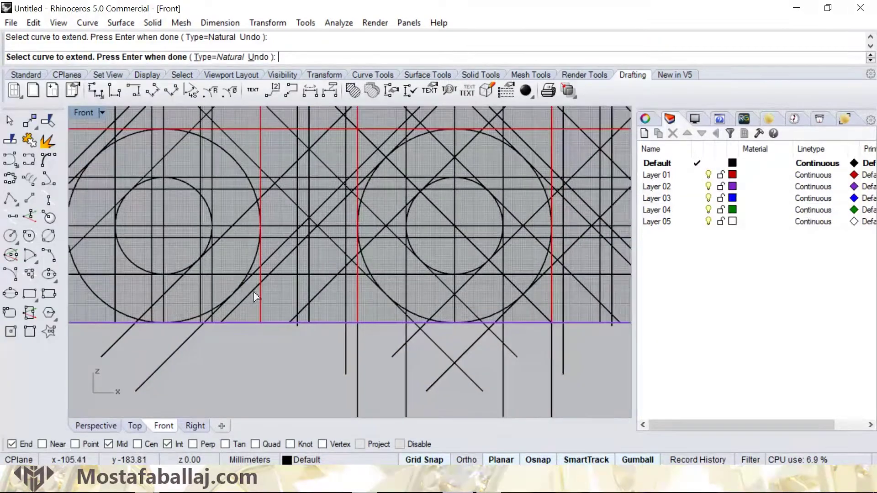
Step: Extend the short arrayed lines crossing the bottom-right circle pair to the square's bottom and right edges
scroll(373, 274, "down", 2)
right_click_drag(623, 308, 475, 299)
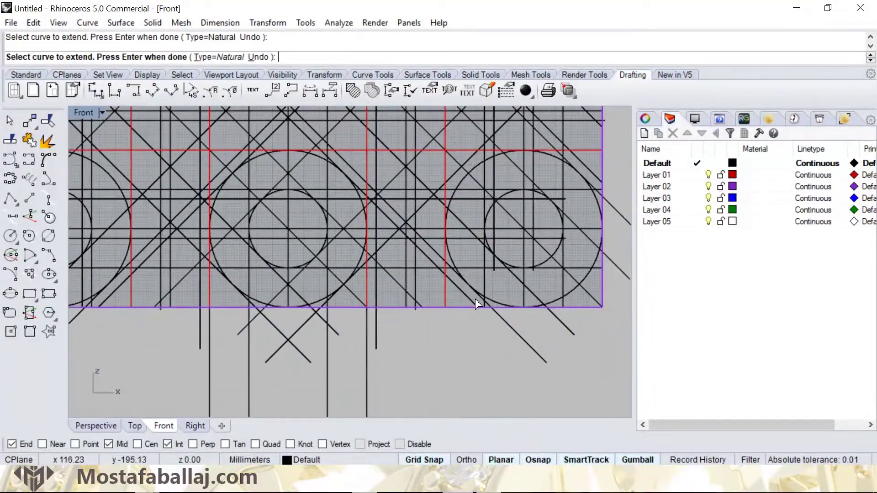
left_click(493, 270)
left_click(534, 257)
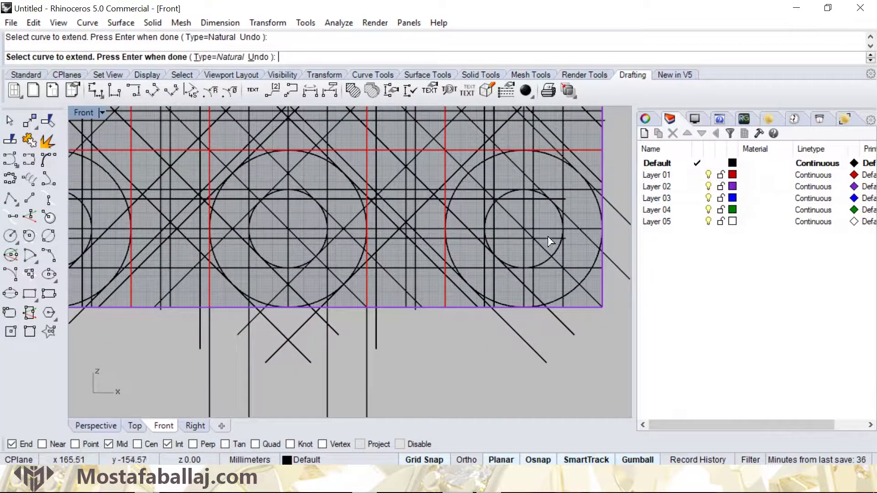
left_click(545, 200)
Step: Extend the short arrayed lines crossing the top-right circle pair to the square's top and right edges
scroll(521, 224, "down", 5)
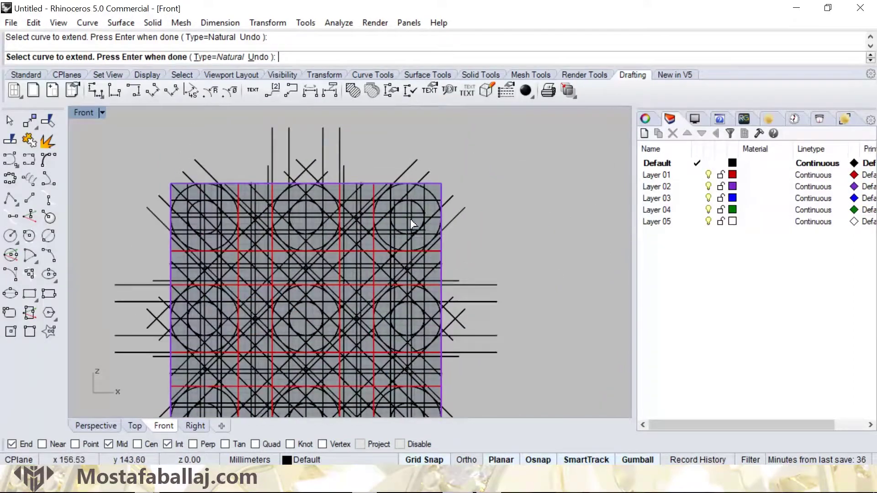
scroll(411, 217, "up", 5)
left_click(418, 199)
left_click(429, 217)
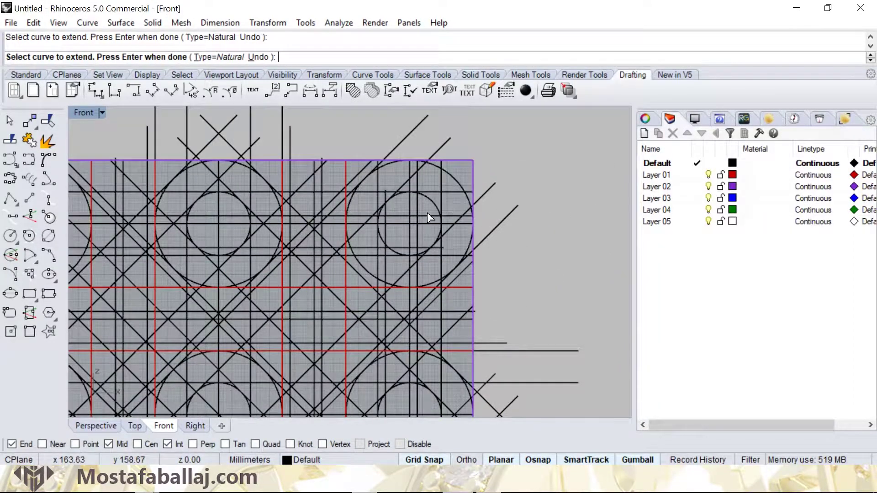
left_click(423, 246)
left_click(389, 203)
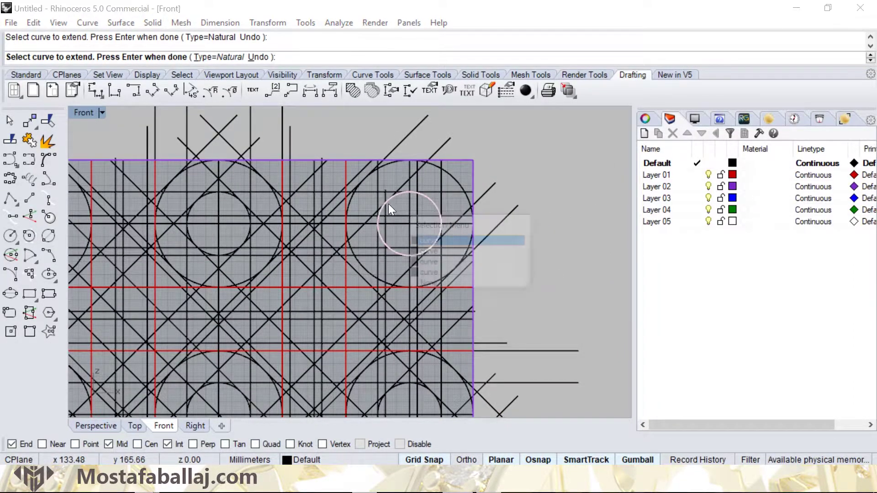
left_click(437, 274)
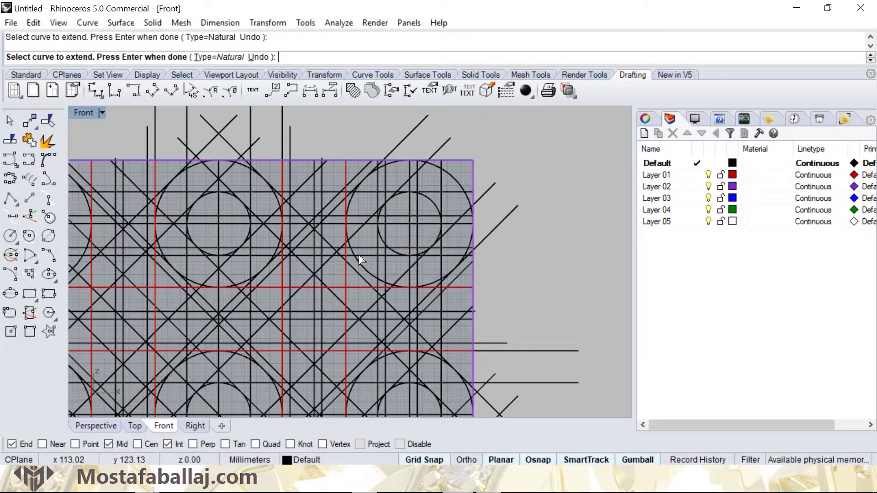
right_click_drag(306, 200, 368, 176)
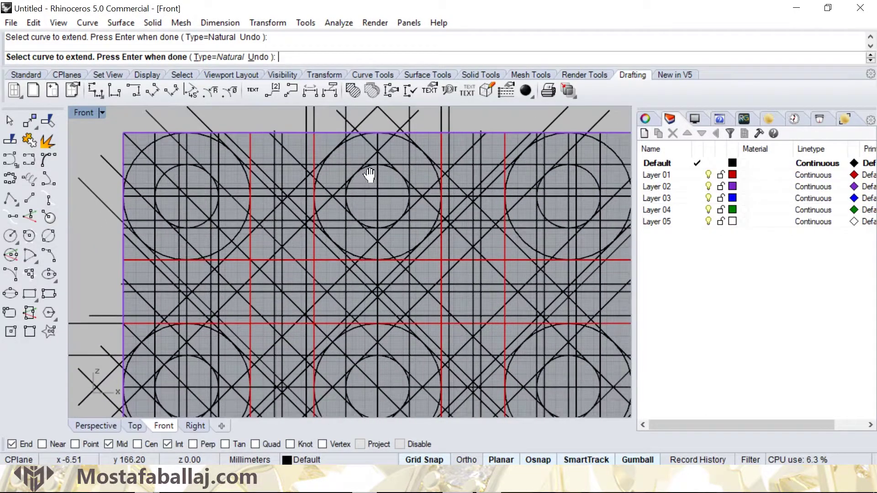
scroll(370, 207, "down", 5)
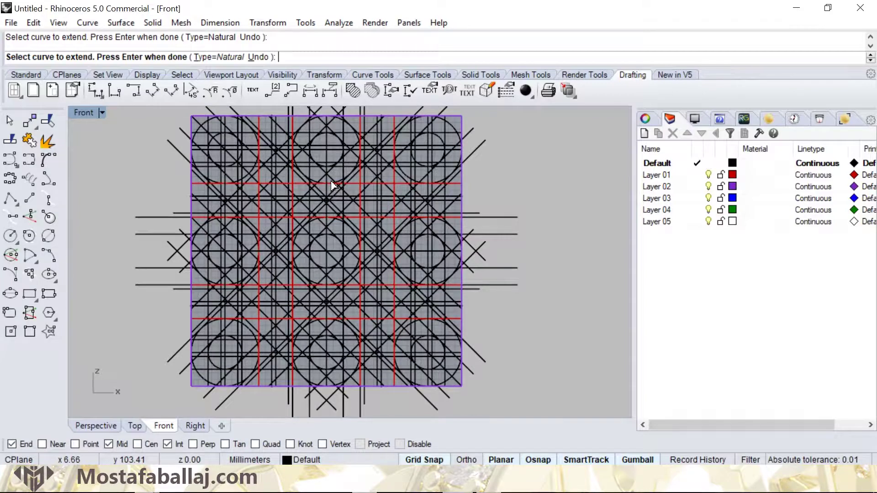
key("Return")
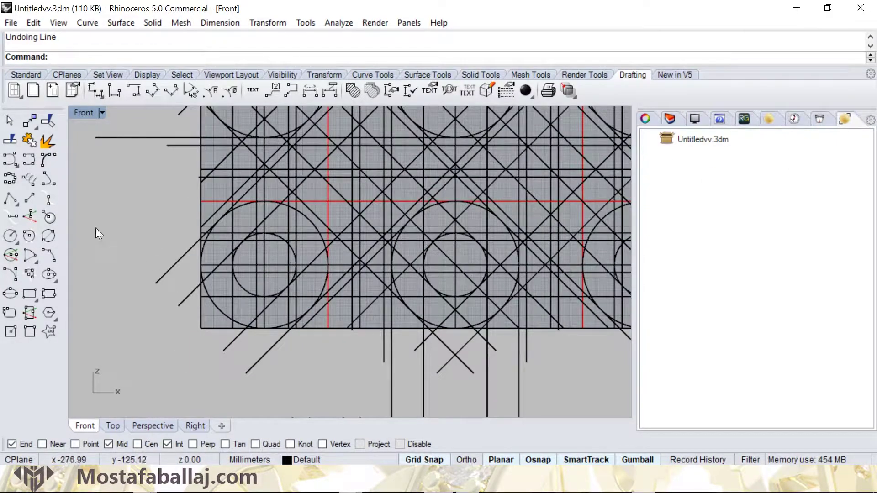
Step: Draw a diagonal line across the bottom-left circle pair, joining the red guide lines' ends on the square's left and bottom edges
left_click(25, 201)
left_click(201, 201)
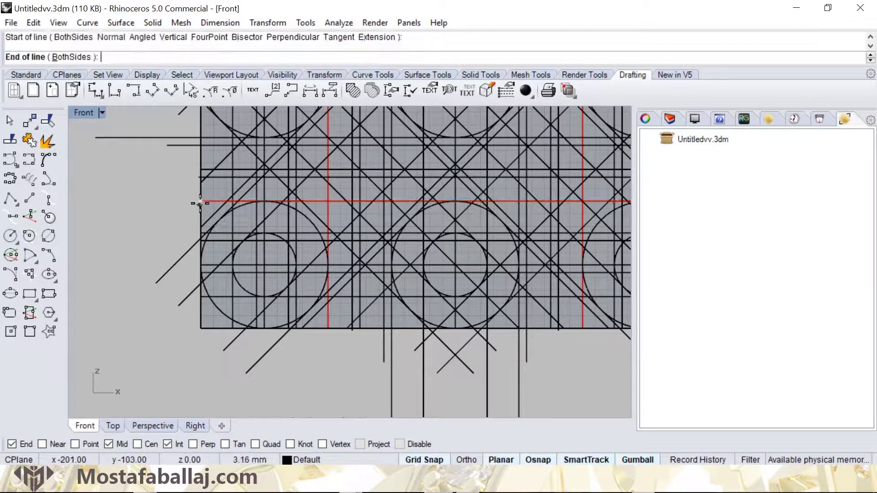
left_click(330, 331)
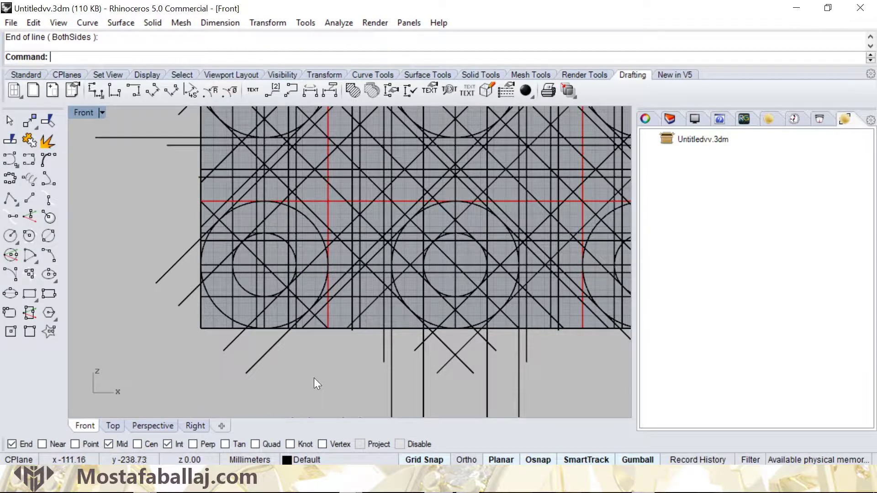
Step: Offset the new bottom-left diagonal by 25 mm to both sides
left_click(247, 250)
left_click(87, 22)
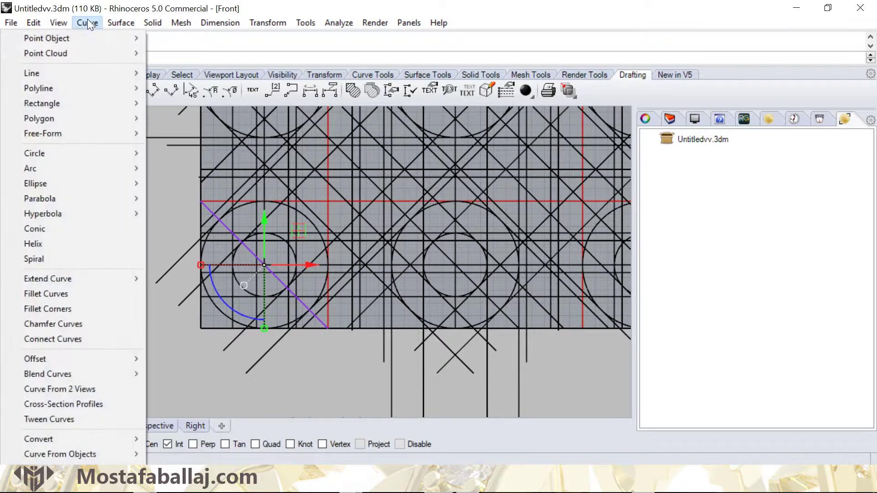
mouse_move(126, 360)
left_click(189, 359)
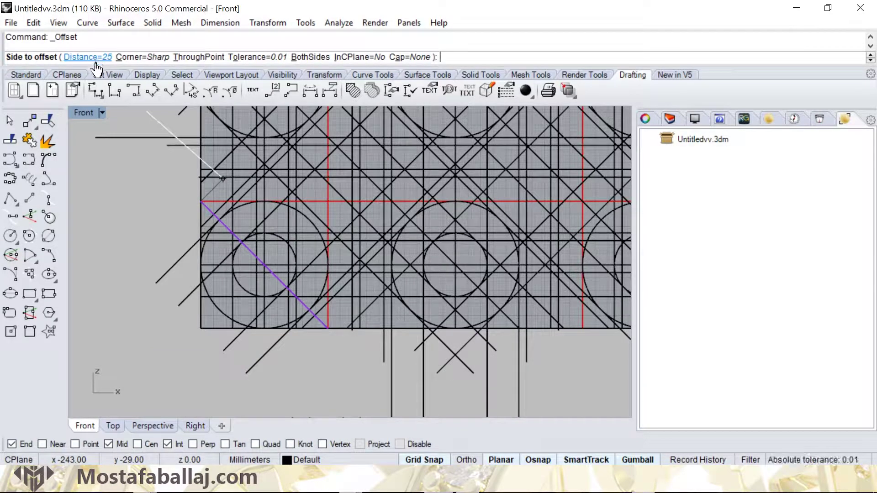
left_click(231, 239)
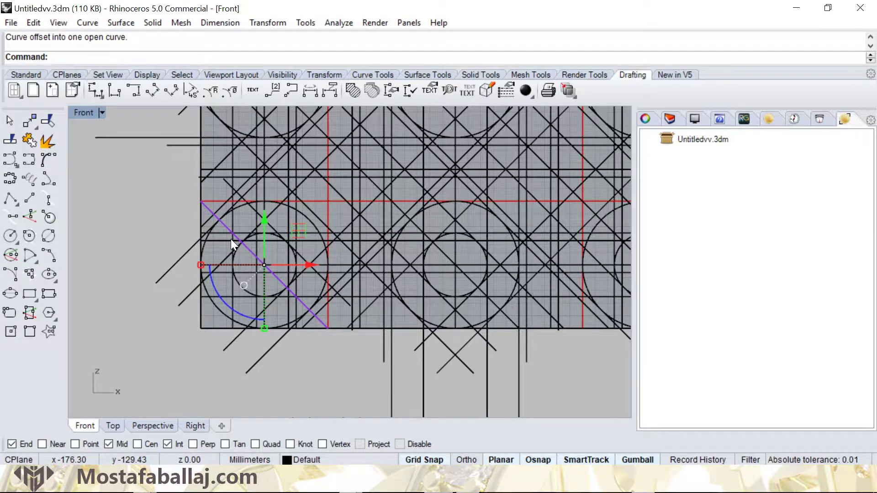
key("Return")
left_click(226, 270)
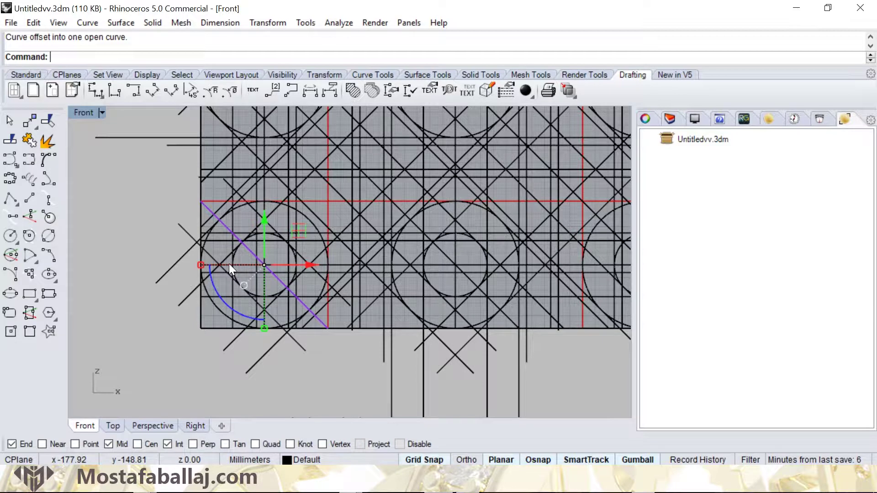
Step: Offset the same bottom-left diagonal by 50 mm to both sides
key("Return")
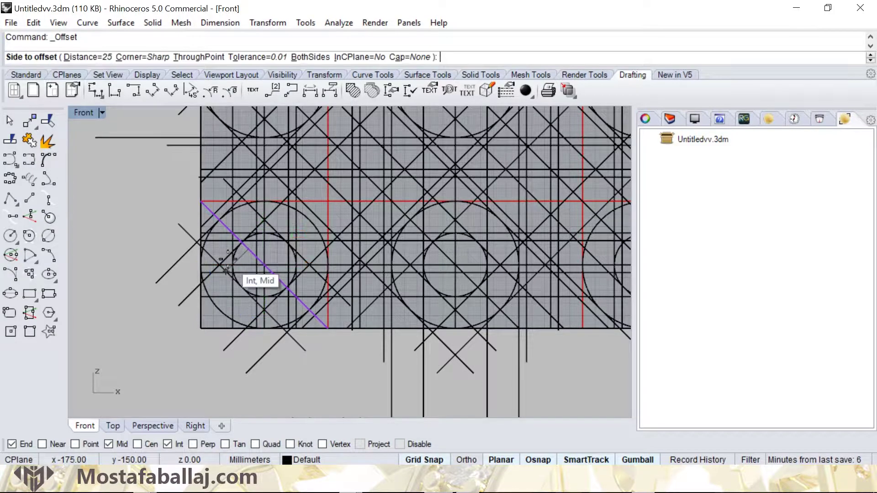
left_click(99, 58)
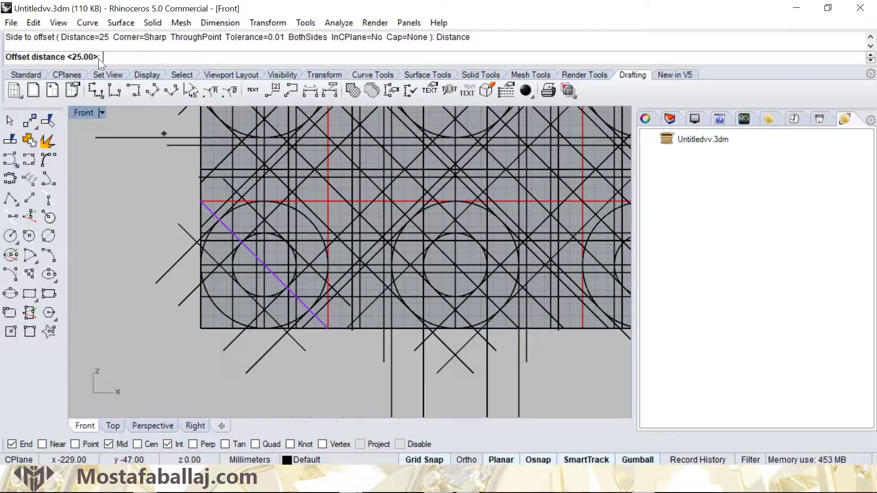
type("50")
key("Return")
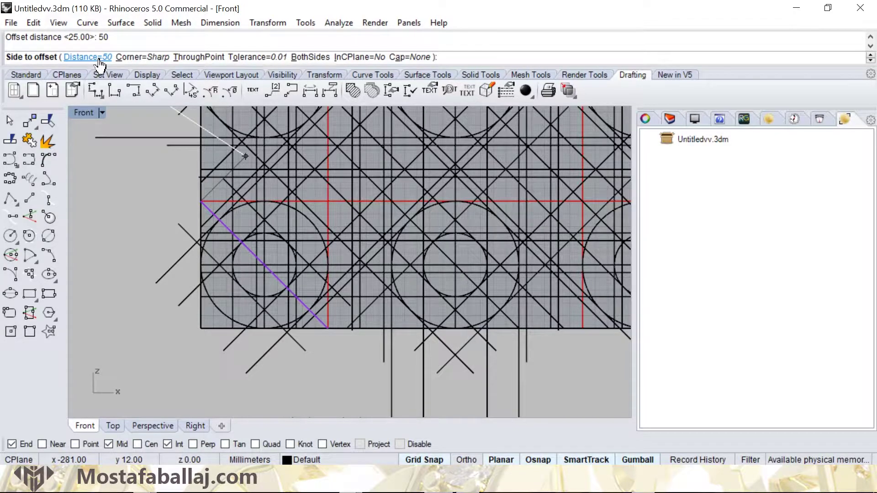
left_click(228, 234)
right_click(210, 256)
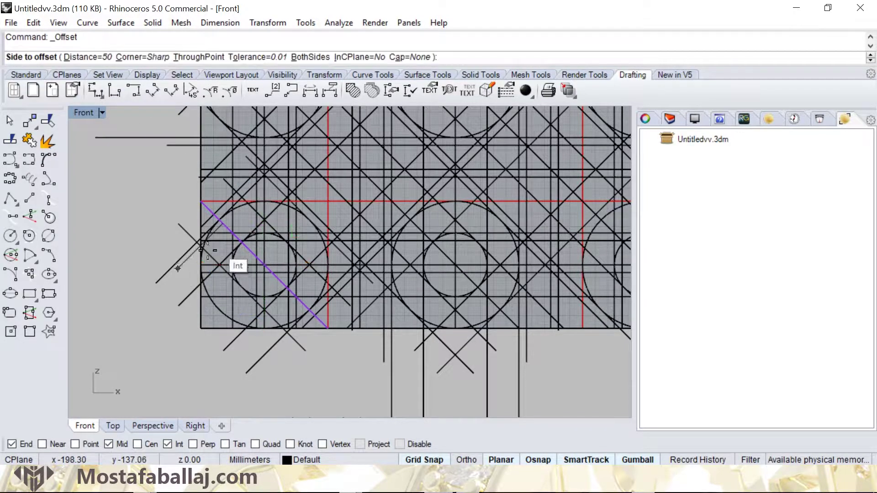
left_click(177, 280)
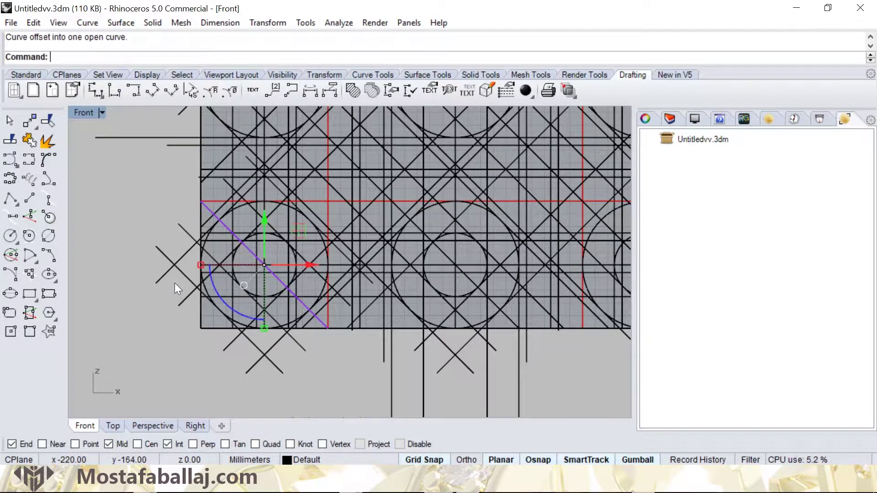
Step: Extend the two offset lines on the diagonal's inner side to the square's left and bottom edges, using the square as boundary
left_click(202, 165)
left_click(240, 198)
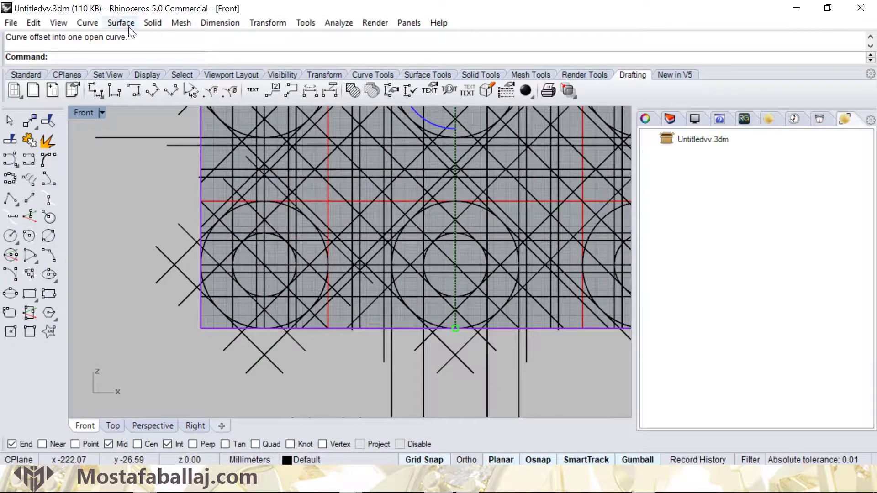
left_click(87, 22)
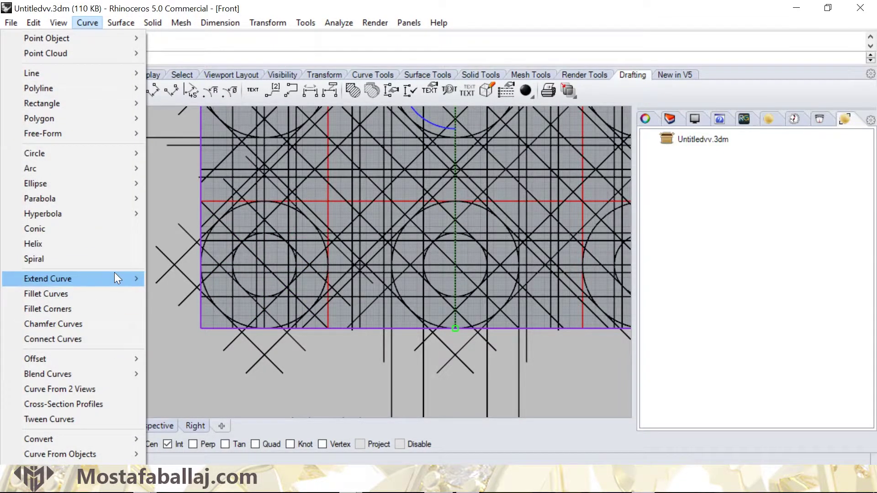
mouse_move(115, 272)
left_click(183, 279)
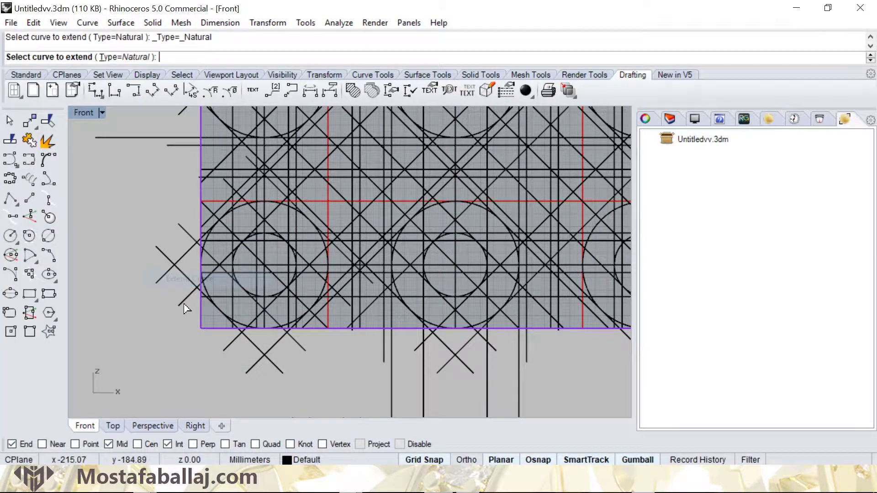
left_click(226, 184)
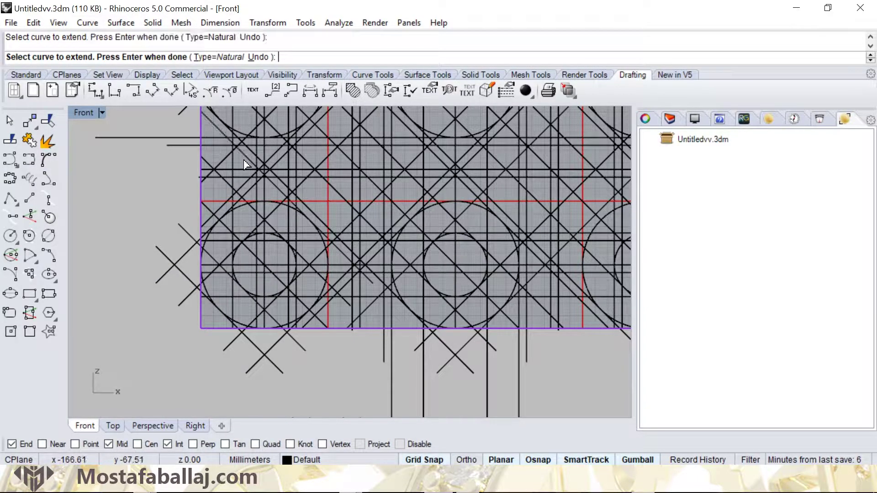
left_click(367, 278)
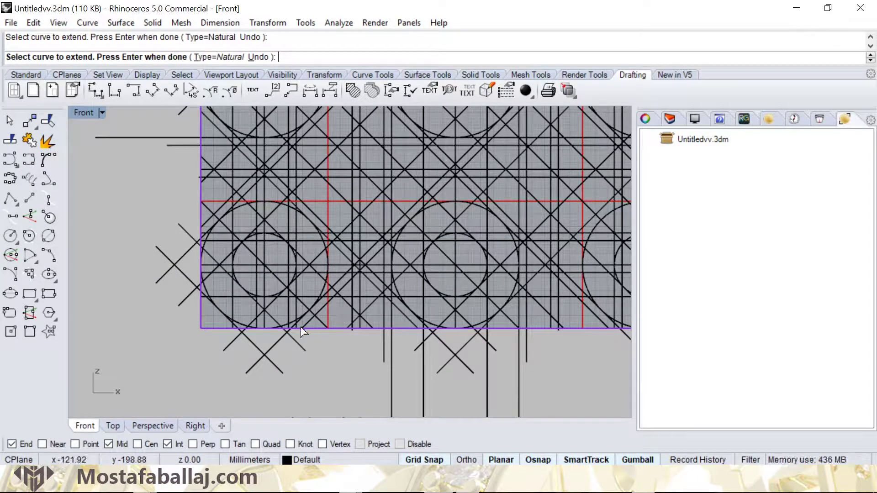
key("Return")
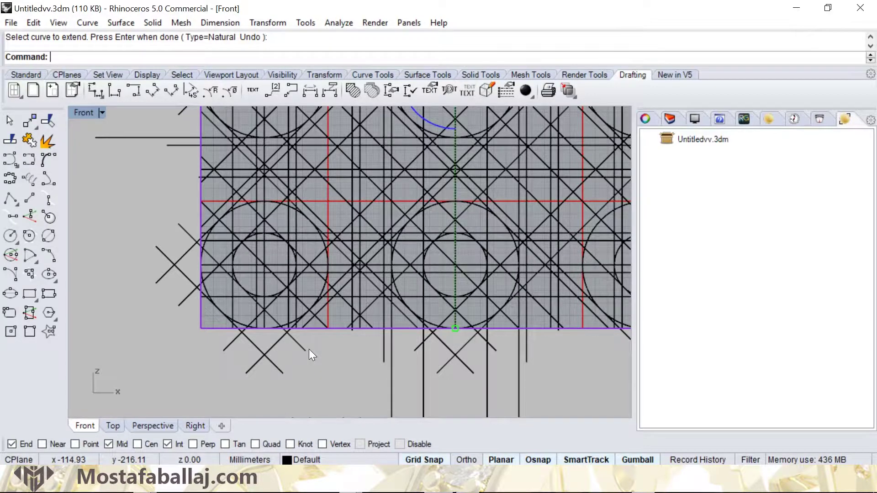
Step: Polar array the bottom-left diagonal and its four offset lines around the centre of the middle circle, with 8 items over 360 degrees
left_click(227, 187)
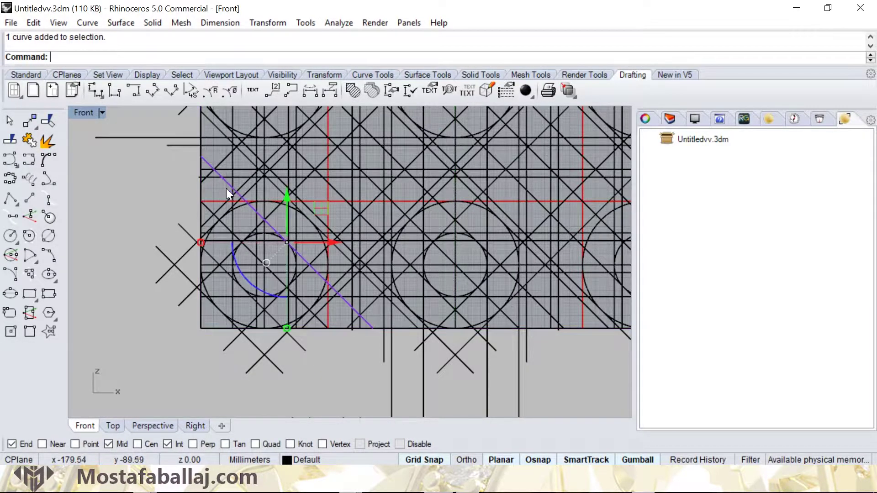
left_click(210, 210, "shift")
left_click(182, 227, "shift")
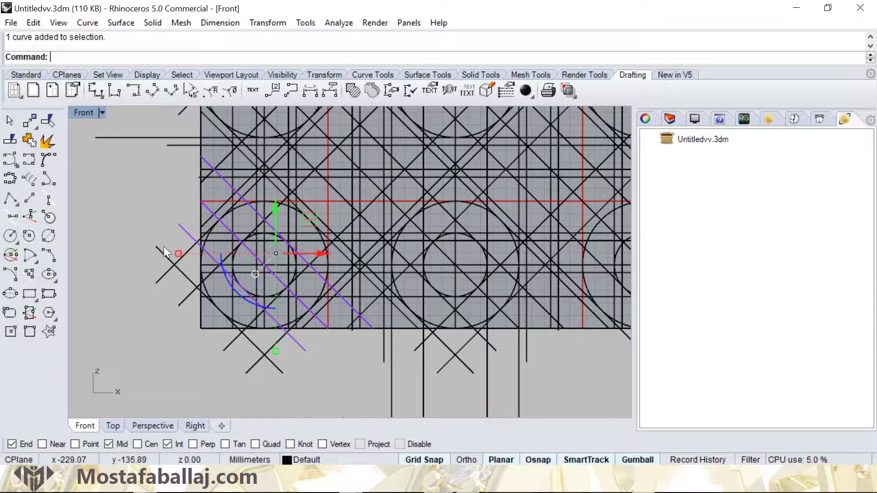
left_click(164, 246, "shift")
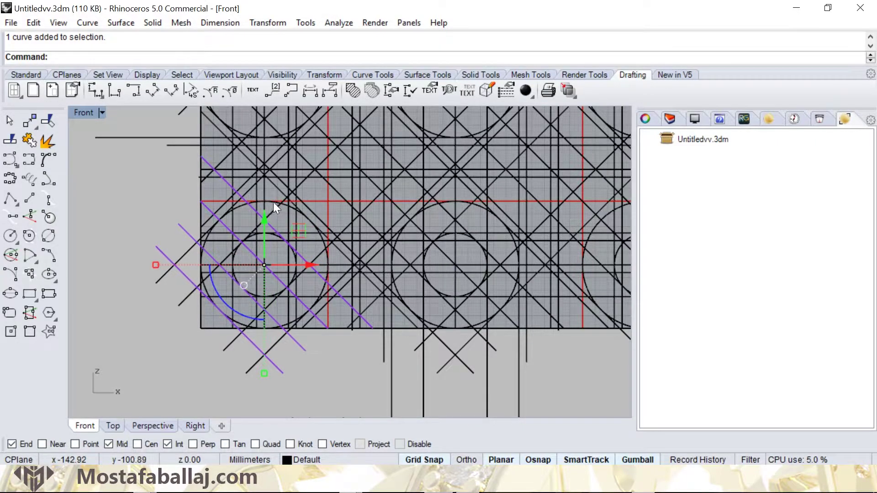
left_click(277, 183, "shift")
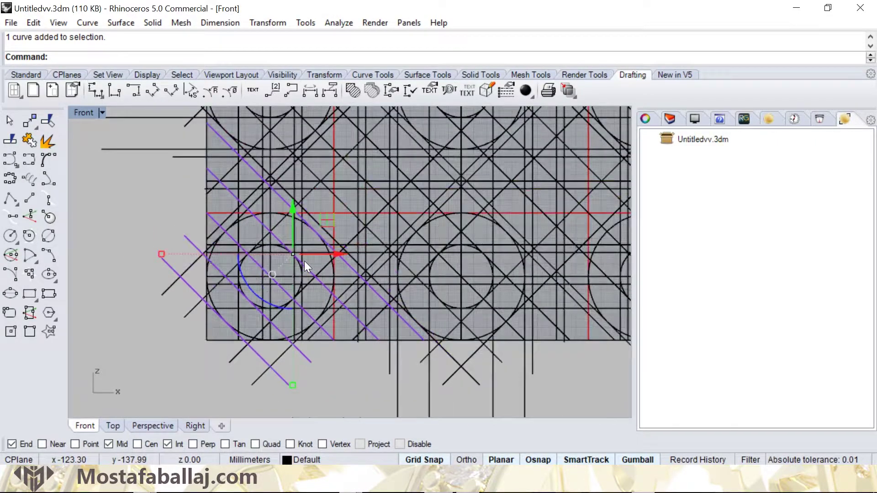
scroll(304, 261, "down", 5)
left_click(272, 22)
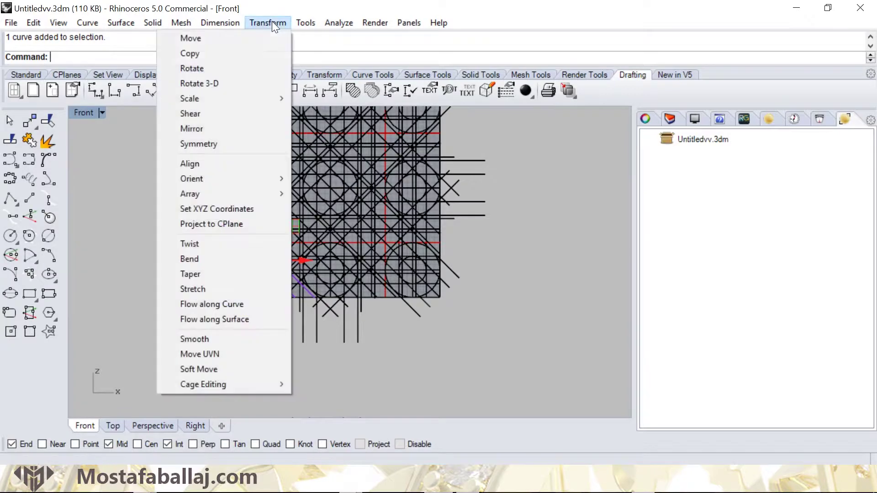
mouse_move(247, 195)
left_click(110, 209)
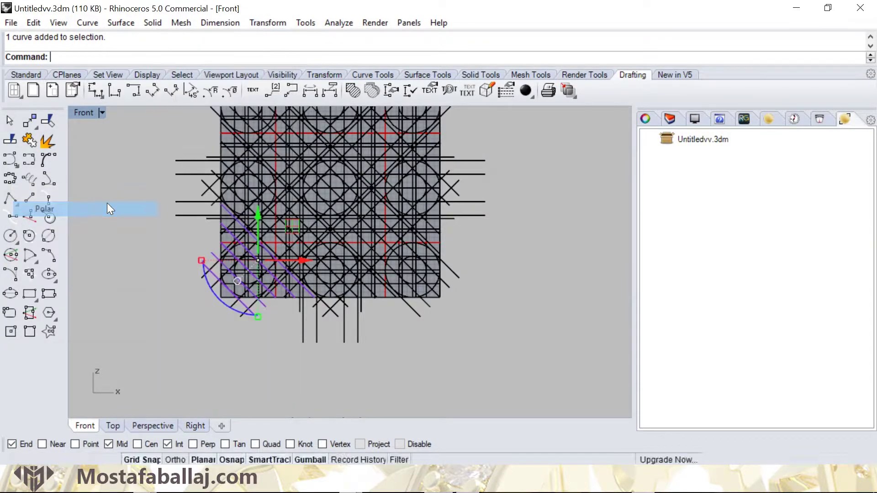
left_click(332, 188)
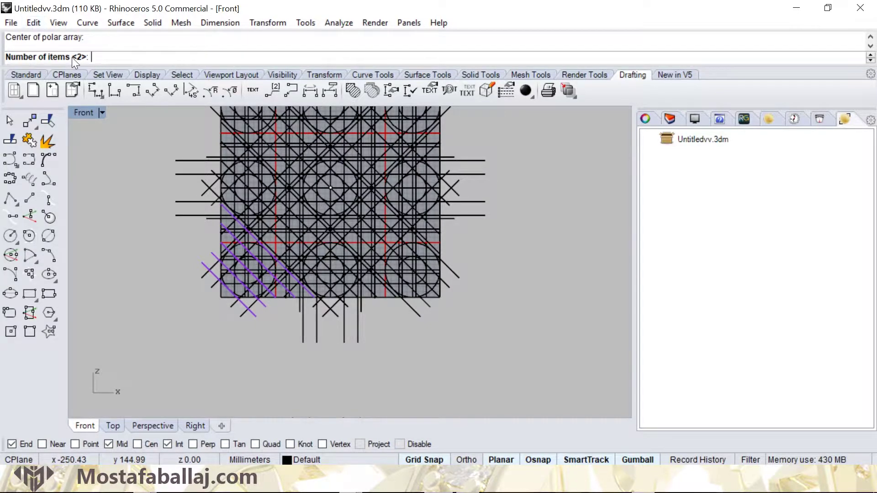
type("8")
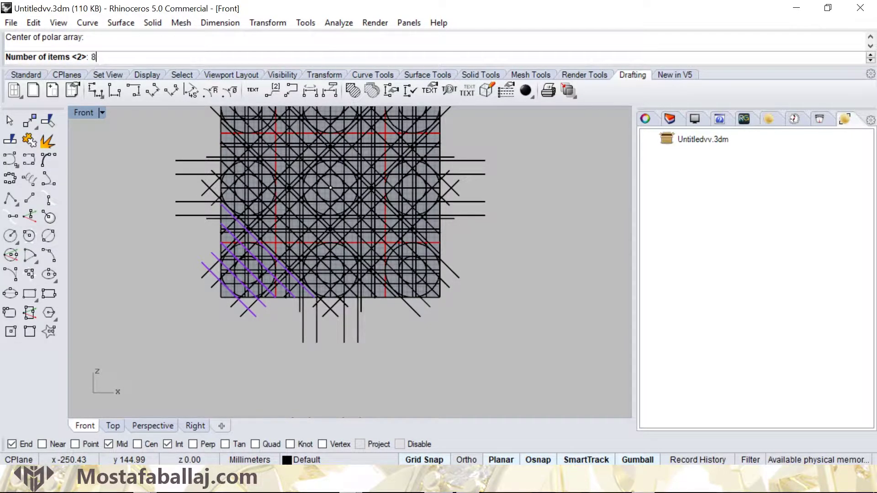
key("Return")
key("Return")
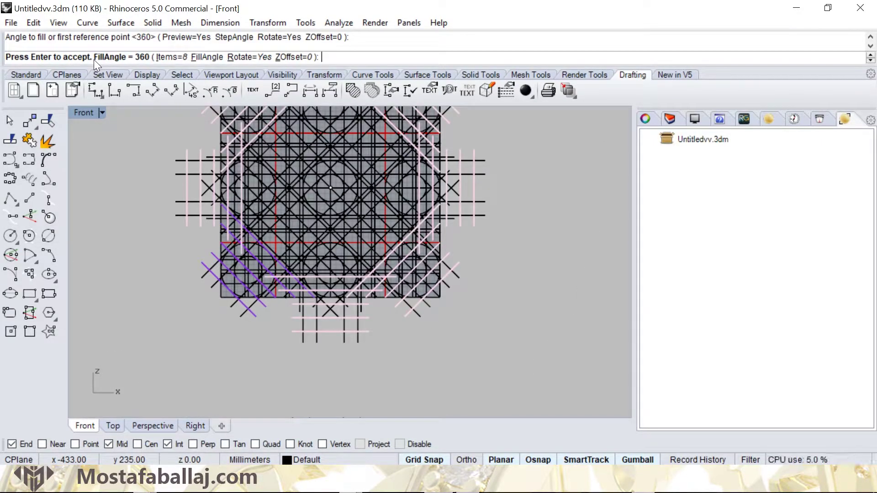
key("Return")
left_click(543, 259)
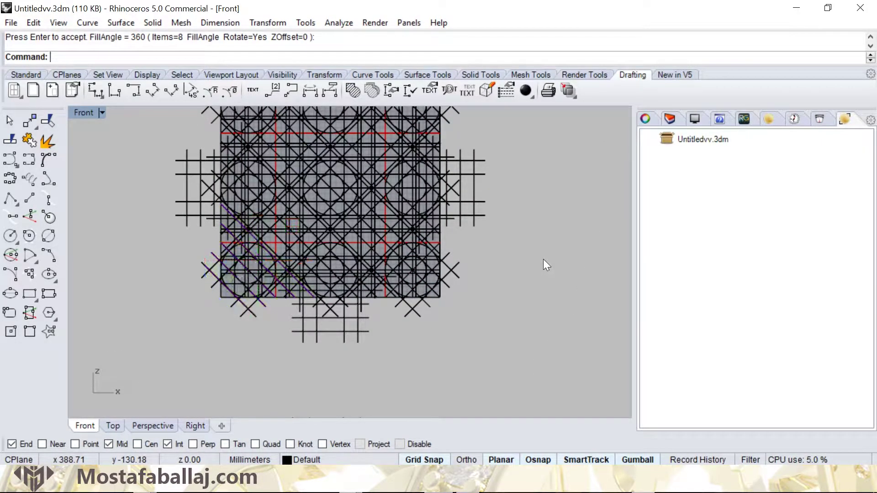
Step: Make Layer 01 the current layer and select the eight lines tangent to the inner circle in the pattern's top-left corner
right_click_drag(429, 197, 420, 256)
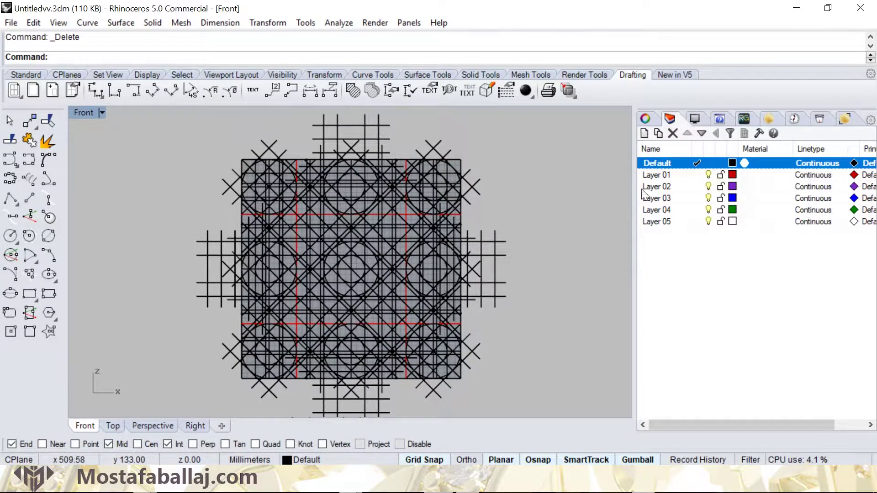
double_click(677, 176)
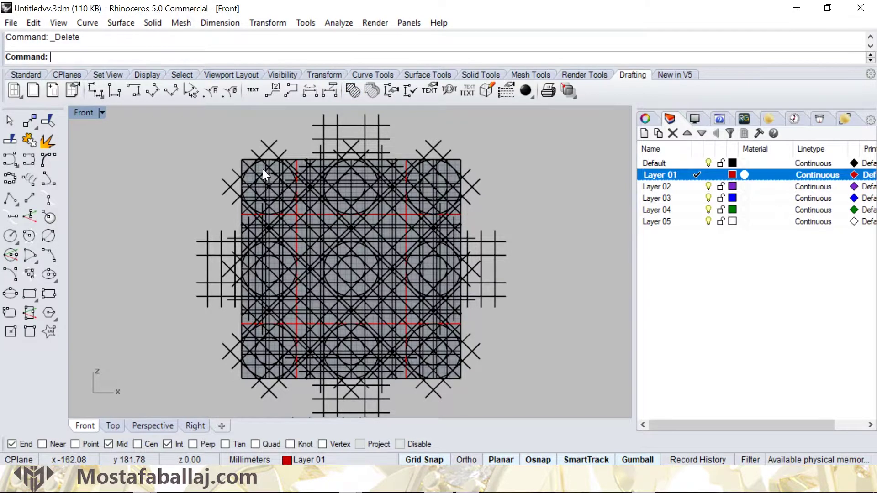
scroll(263, 170, "up", 4)
left_click(322, 167)
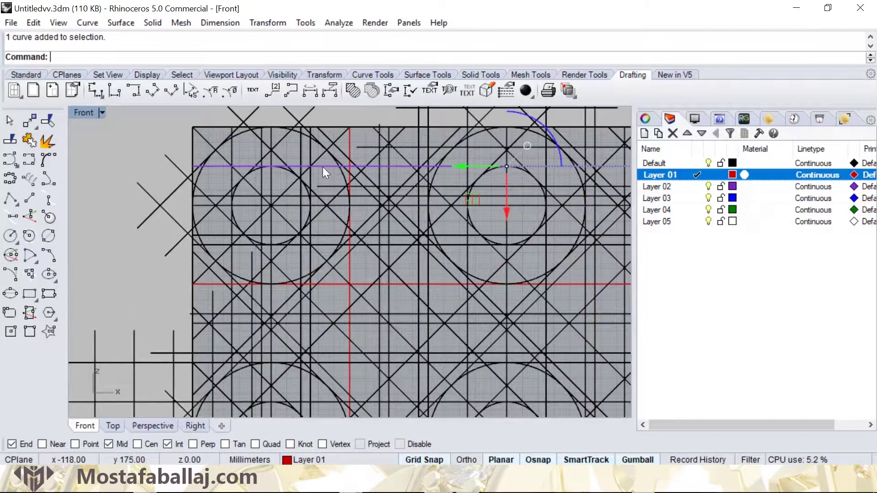
left_click(231, 178, "shift")
scroll(245, 242, "up", 2)
scroll(245, 247, "up", 2)
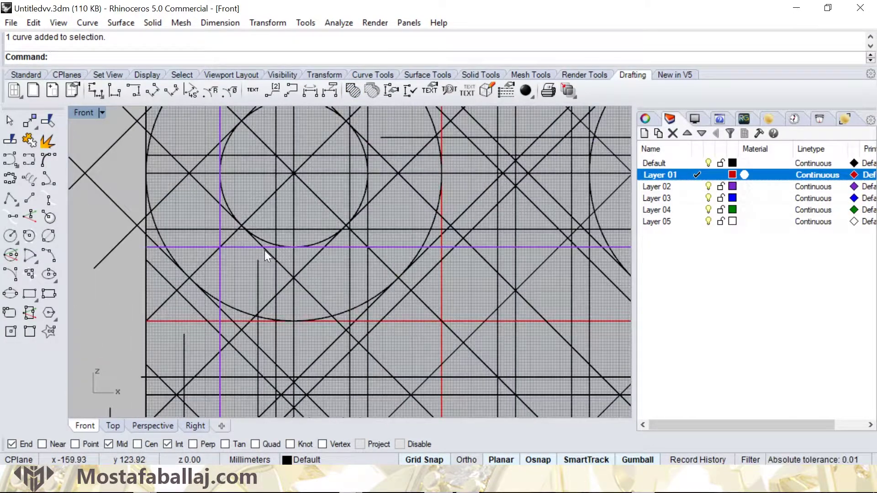
left_click(282, 261, "shift")
left_click(318, 289)
left_click(312, 262, "shift")
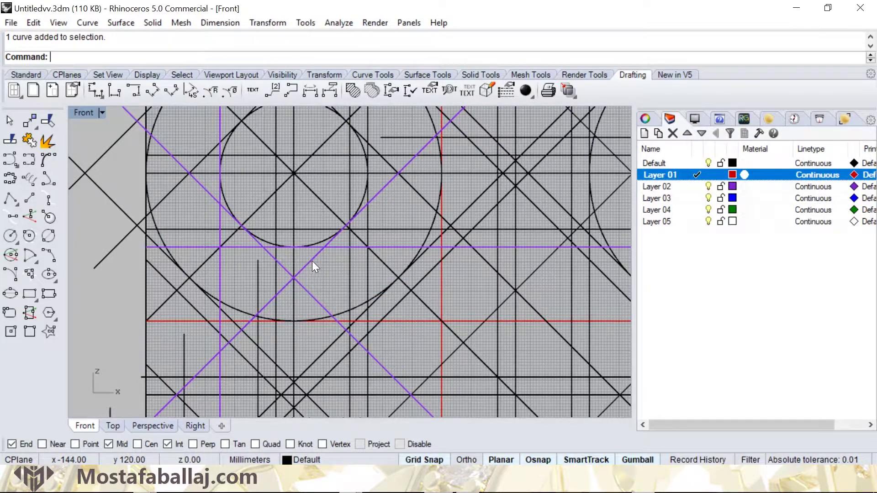
left_click(369, 221, "shift")
right_click_drag(385, 173, 385, 253, "shift")
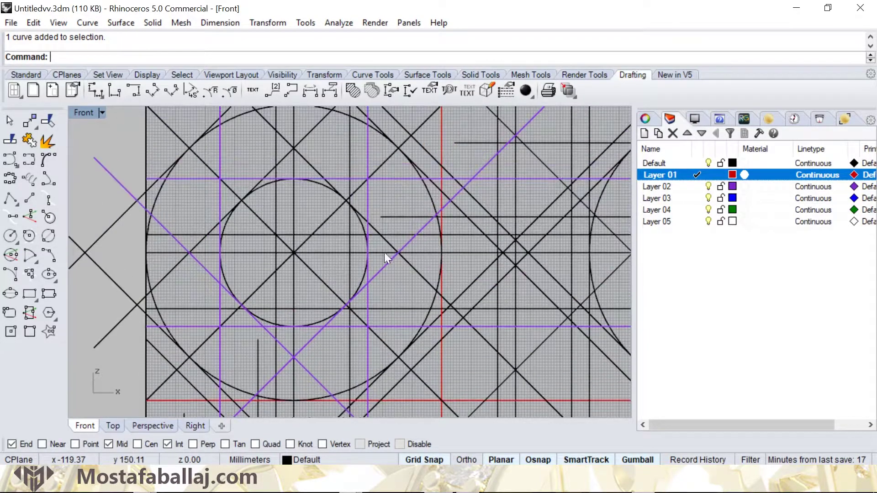
left_click(369, 222, "shift")
left_click(418, 259)
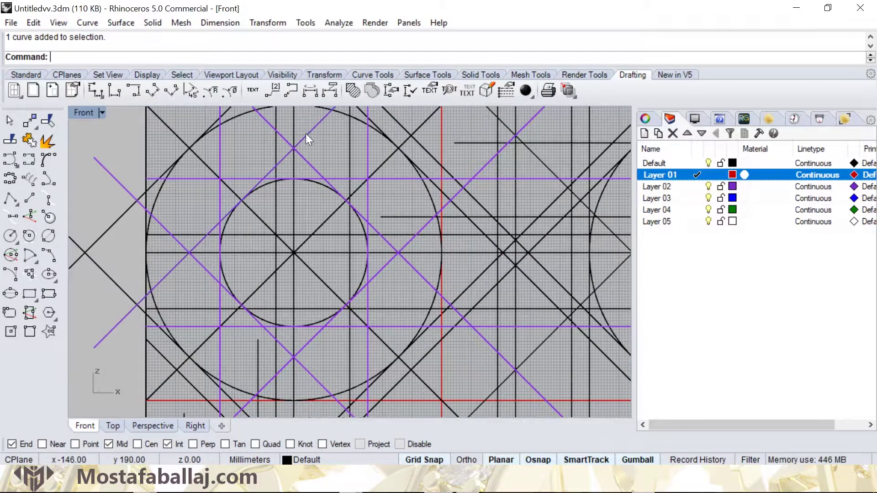
Step: Hatch the star regions enclosed by the selected lines around the top-left inner circle with the Solid pattern and combined regions
left_click(352, 90)
left_click(307, 218)
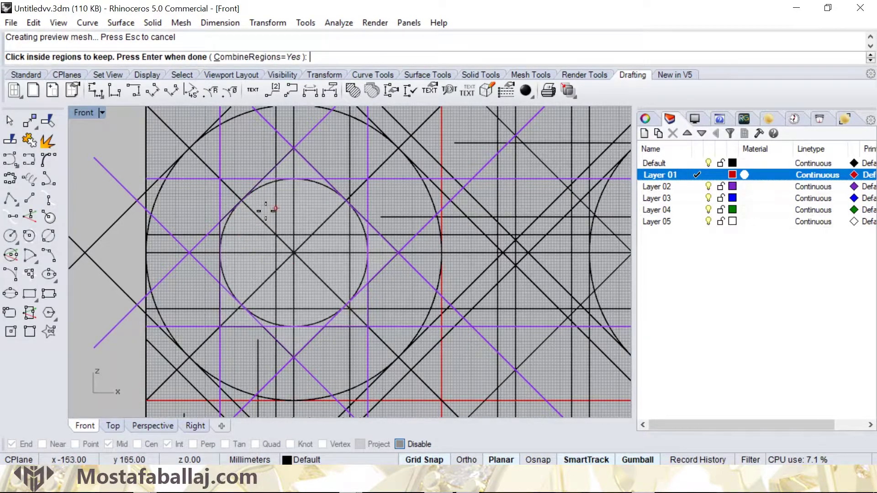
left_click(245, 195)
key("Return")
left_click(695, 444)
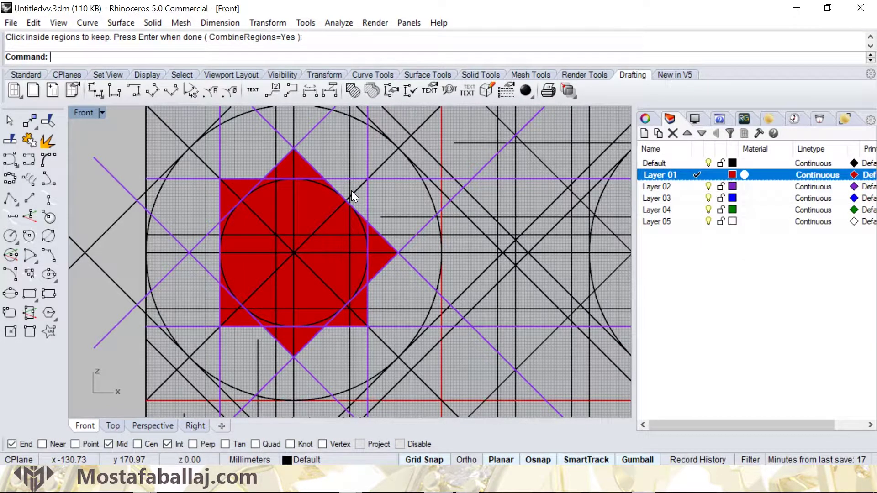
Step: Add a Solid hatch to the unfilled upper-right corner tip of the top-left star
left_click(352, 91)
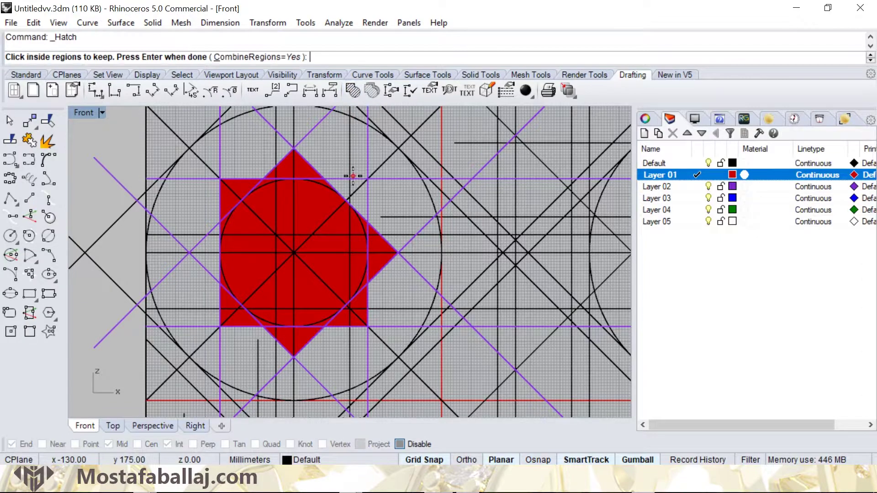
left_click(347, 187)
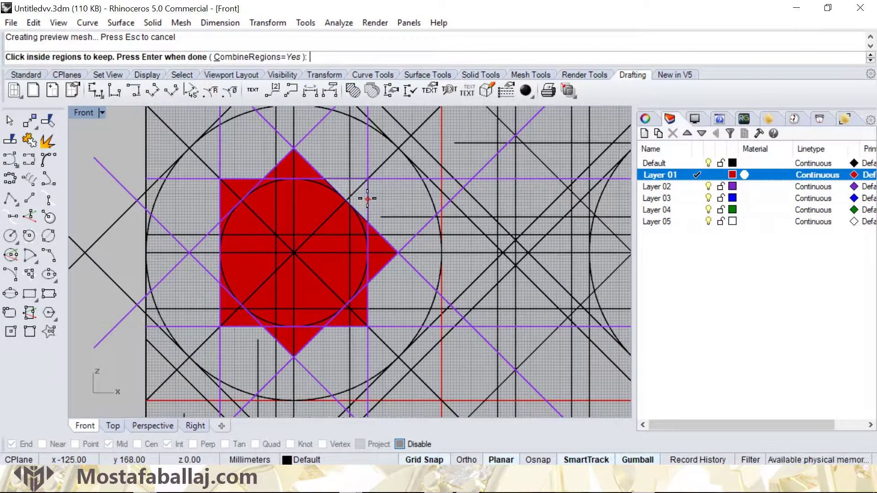
key("Return")
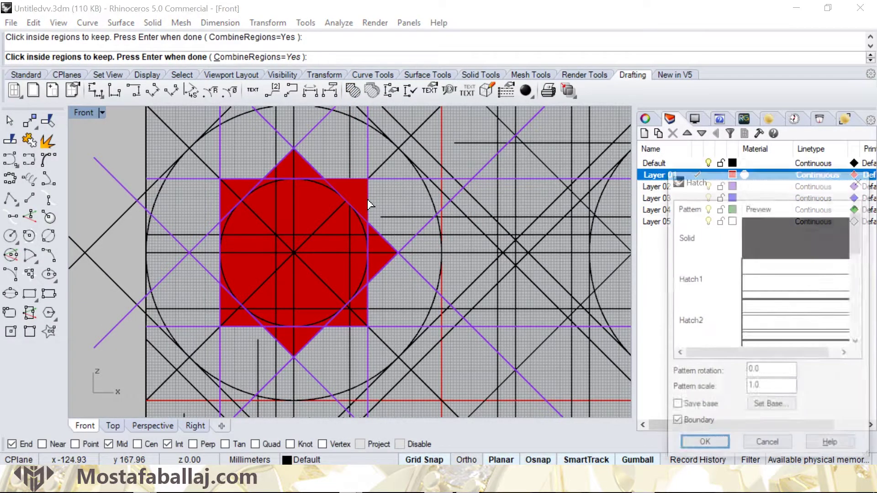
left_click(704, 445)
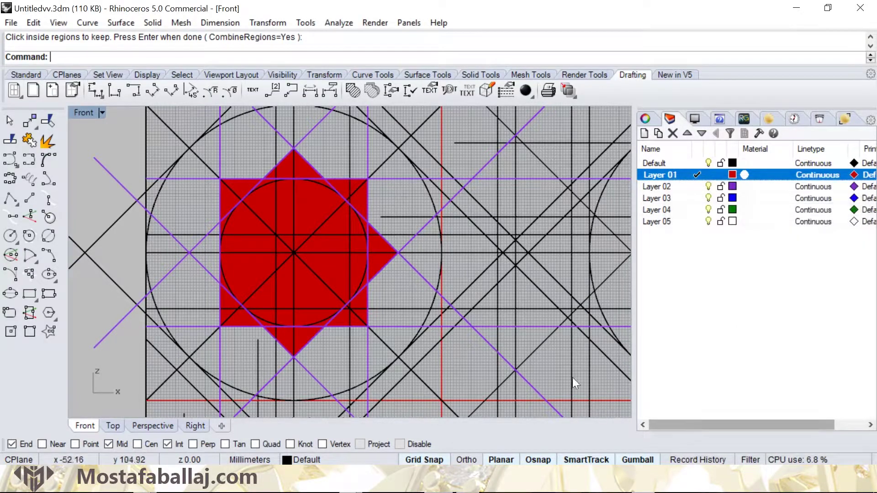
Step: Select the eight horizontal, vertical and diagonal lines tangent to the inner circle at the centre of the pattern
scroll(413, 245, "down", 5)
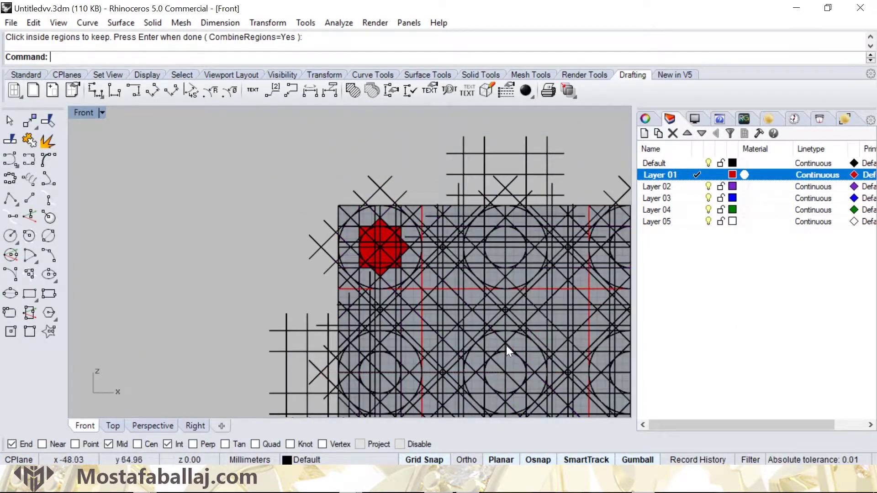
right_click_drag(506, 345, 437, 308)
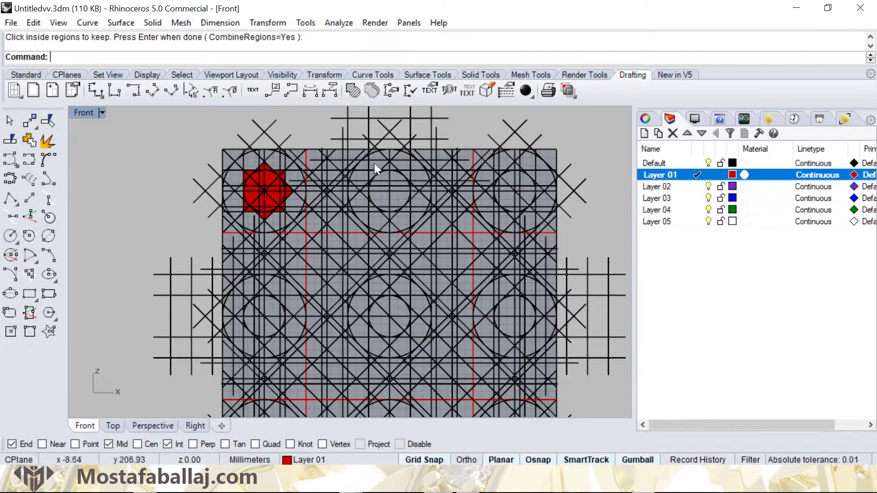
scroll(310, 232, "up", 2)
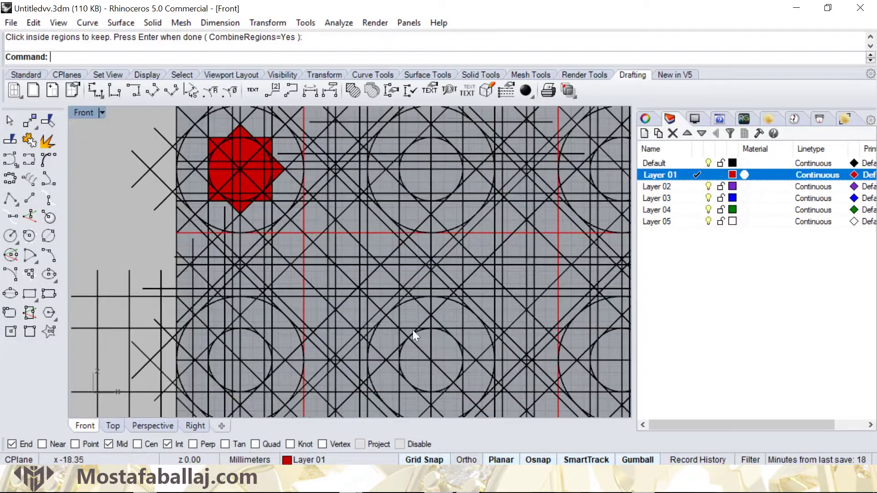
scroll(359, 268, "up", 5)
left_click(375, 185)
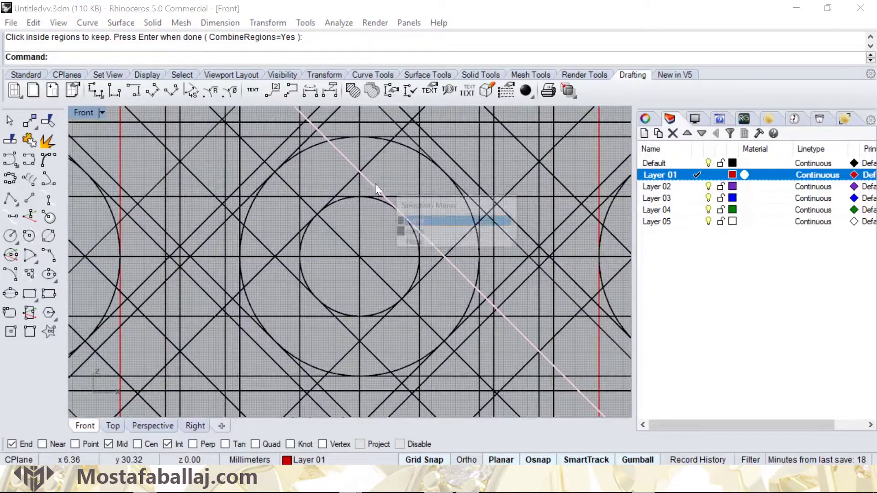
left_click(411, 220)
left_click(337, 196)
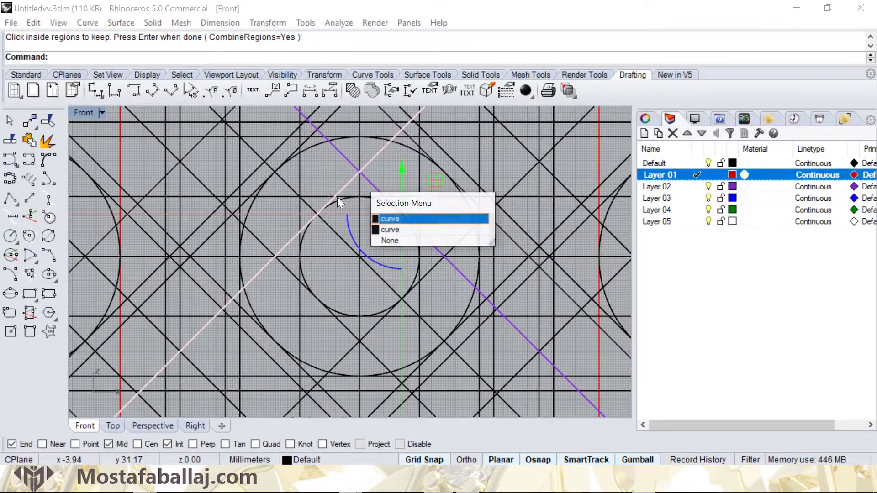
left_click(391, 213)
left_click(321, 195)
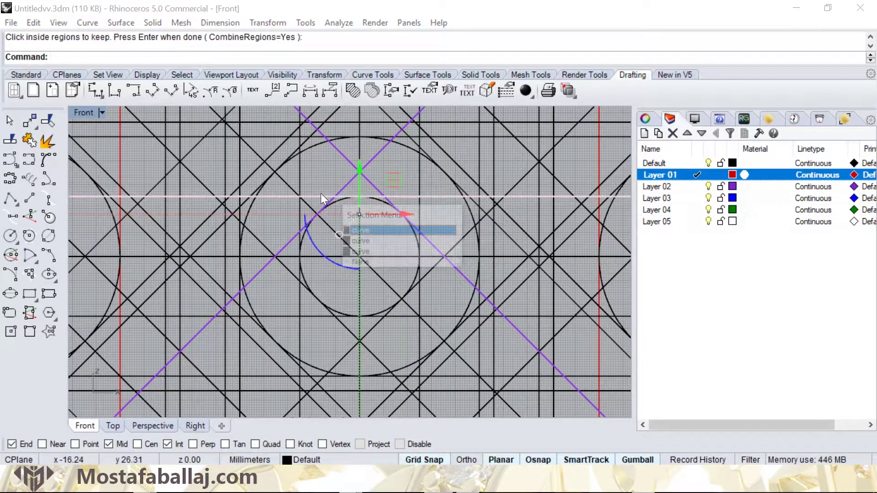
left_click(368, 232)
left_click(297, 205)
left_click(336, 241)
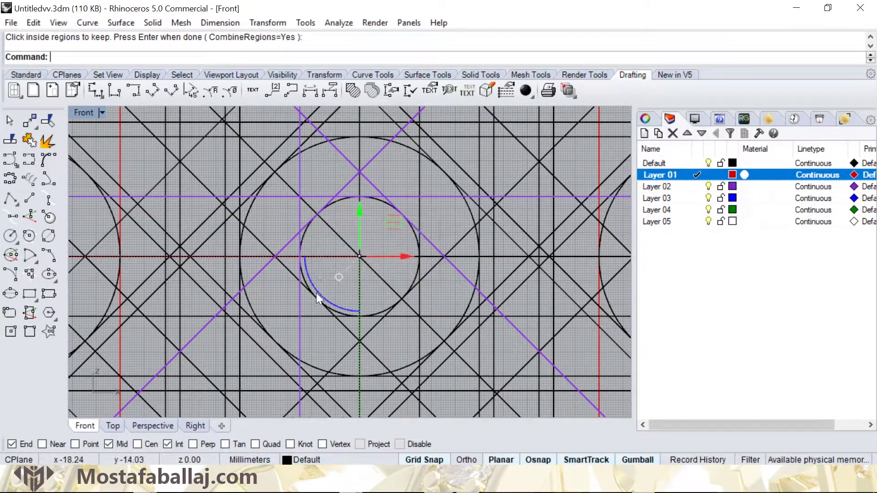
left_click(285, 270)
left_click(331, 303)
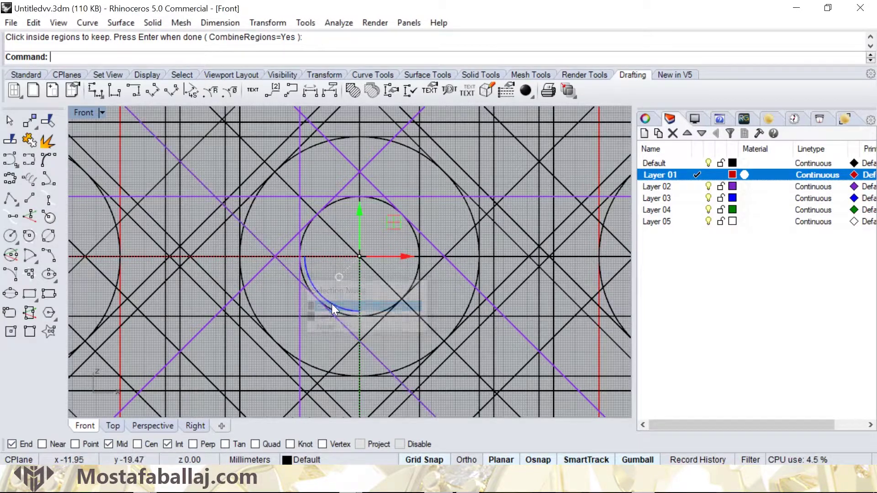
left_click(348, 351)
left_click(395, 384)
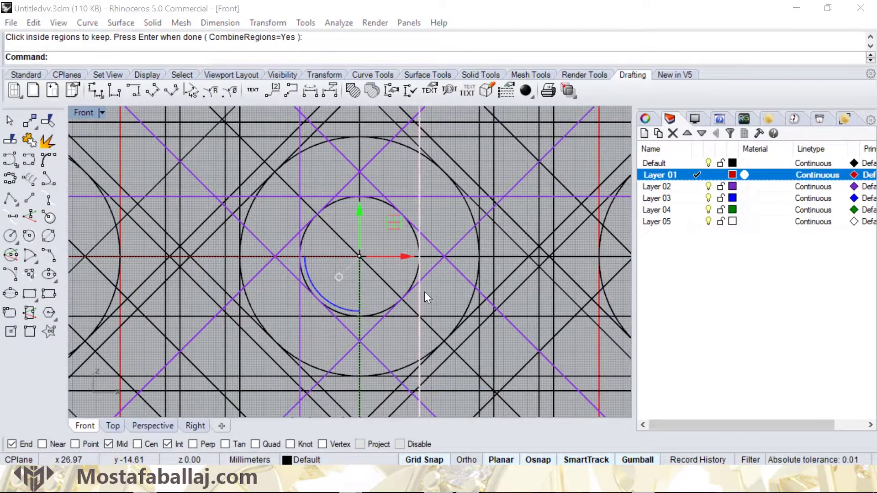
left_click(425, 293)
left_click(467, 338)
left_click(401, 316)
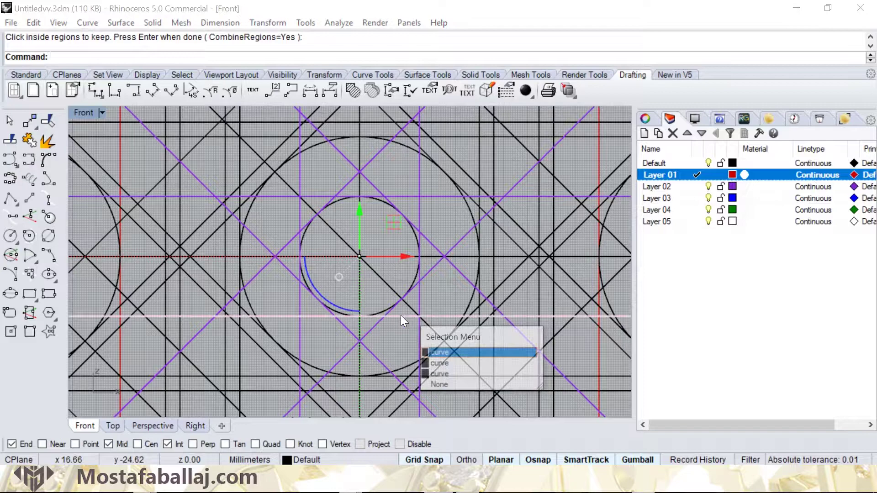
left_click(448, 352)
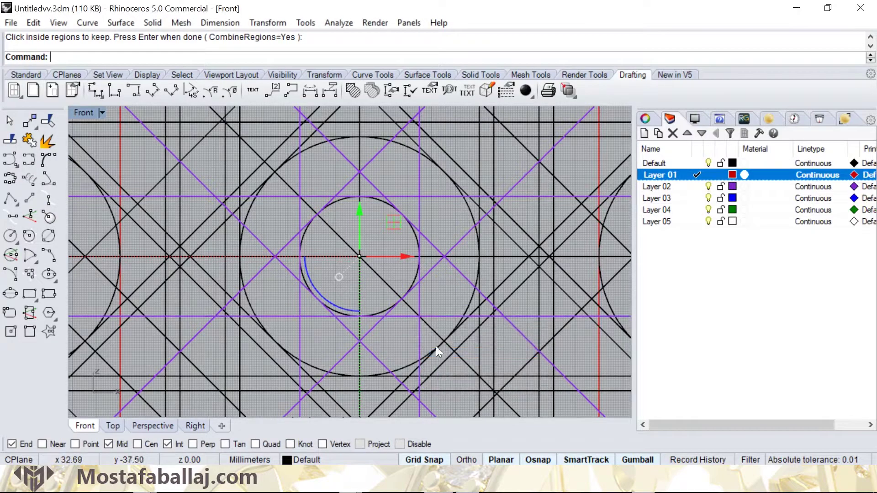
Step: Hatch the complete eight-pointed star around the central circle with the Solid pattern and combined regions
left_click(353, 91)
left_click(382, 237)
left_click(361, 189)
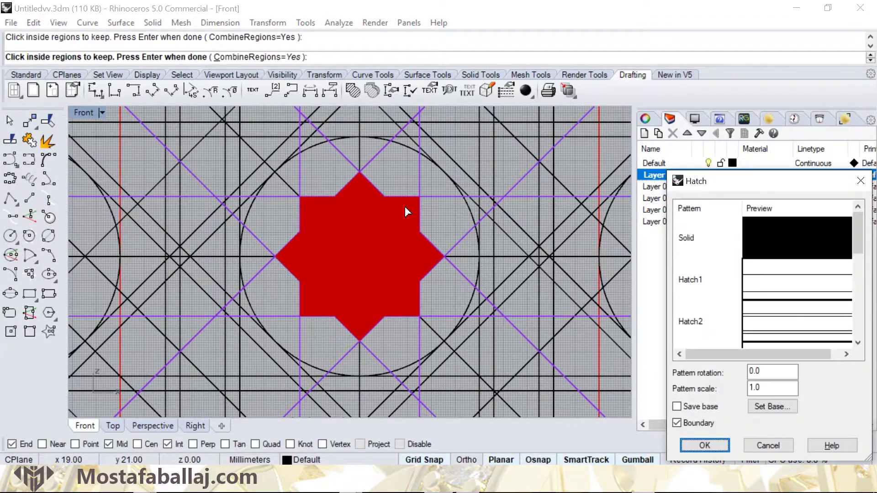
key("Return")
Step: Select the two horizontal and four diagonal lines that bound an elongated hexagon around the top-middle inner circle
scroll(398, 205, "down", 3)
scroll(396, 202, "down", 5)
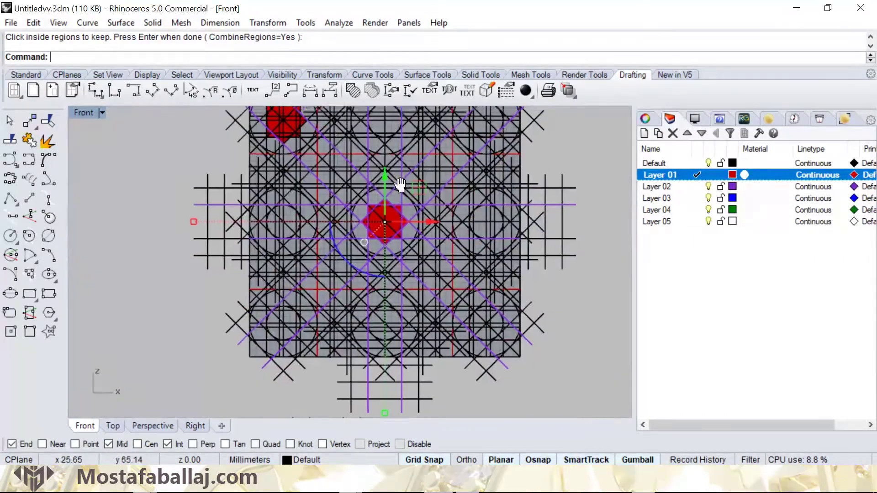
scroll(325, 177, "up", 4)
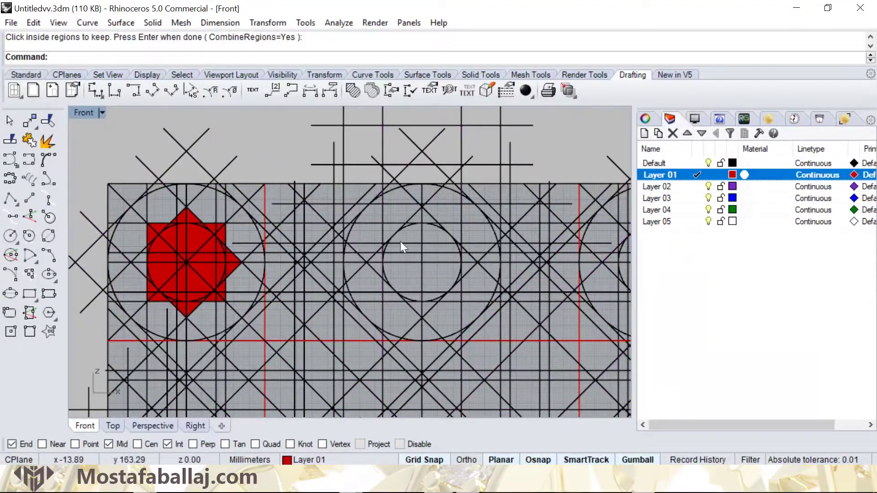
scroll(401, 241, "up", 2)
left_click(392, 212)
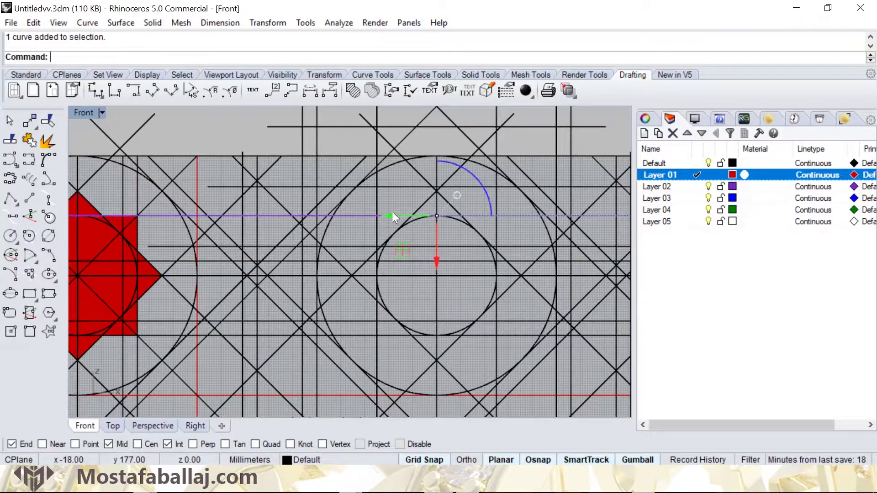
scroll(286, 225, "up", 3)
left_click(278, 244, "shift")
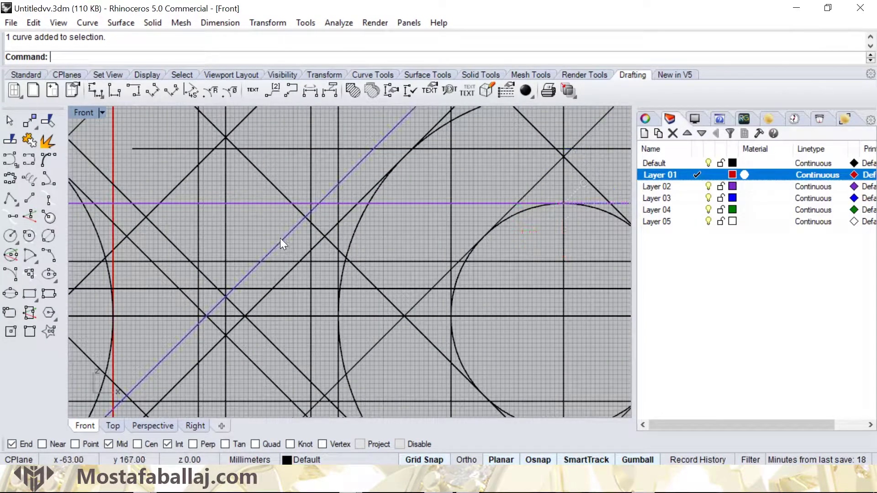
left_click(275, 344, "shift")
scroll(389, 344, "down", 3)
right_click_drag(388, 344, 305, 238)
left_click(318, 283, "shift")
scroll(318, 281, "down", 3)
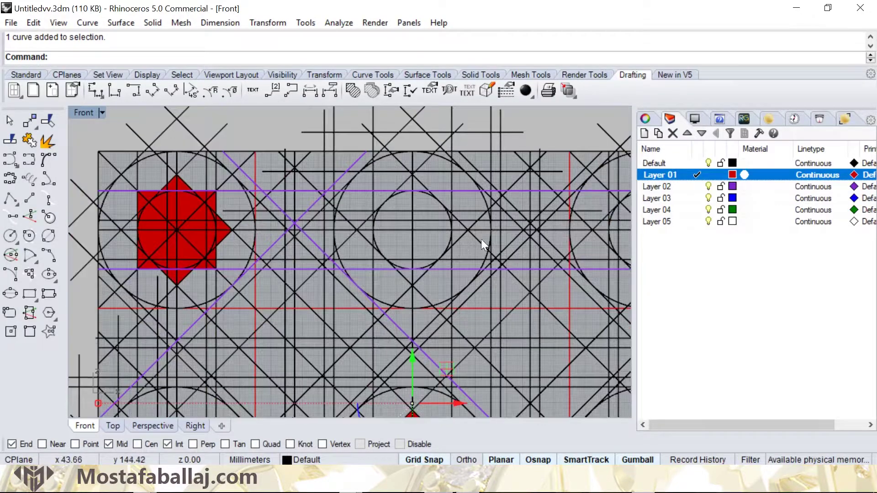
scroll(471, 208, "up", 3)
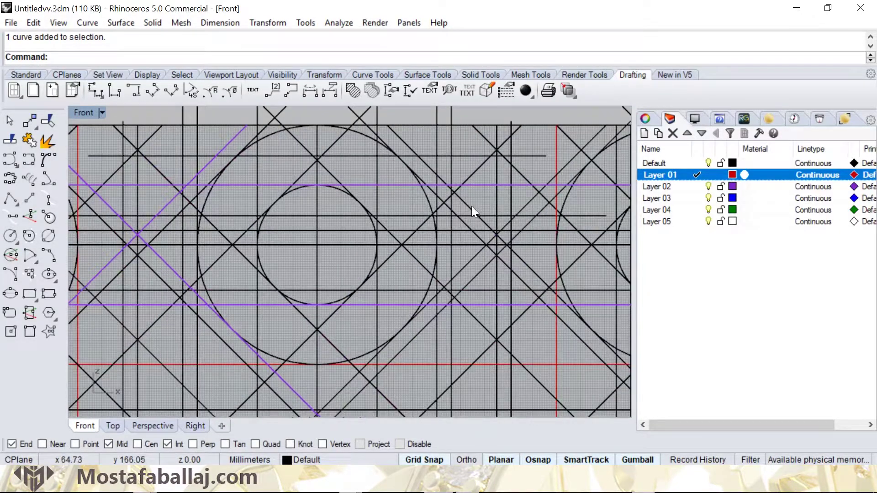
left_click(476, 275, "shift")
left_click(520, 313)
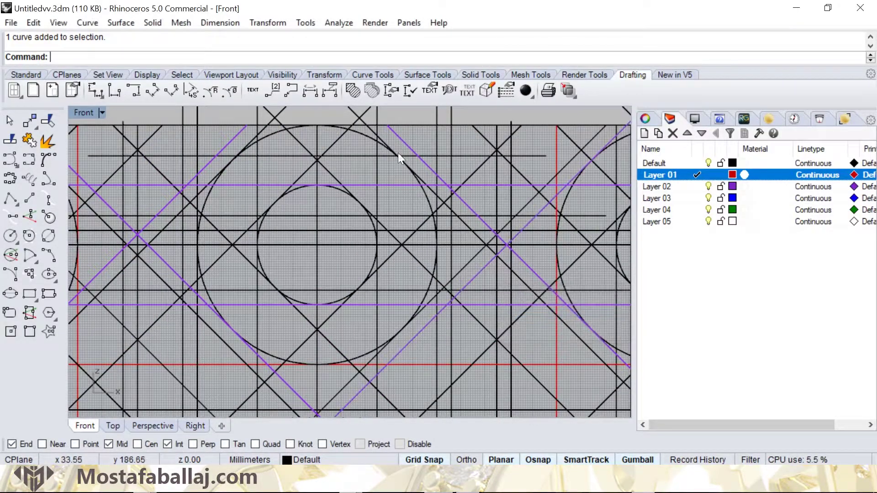
Step: Hatch the elongated hexagon around the top-middle inner circle with the Solid pattern
left_click(360, 92)
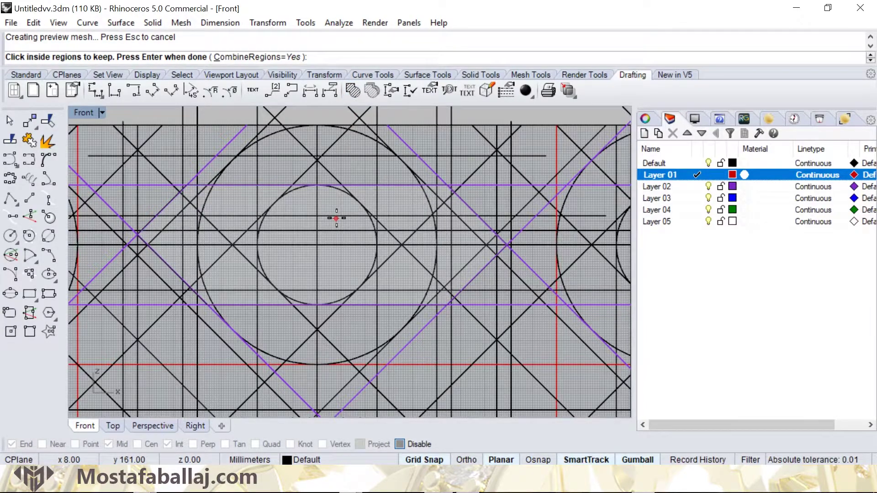
left_click(336, 218)
key("Return")
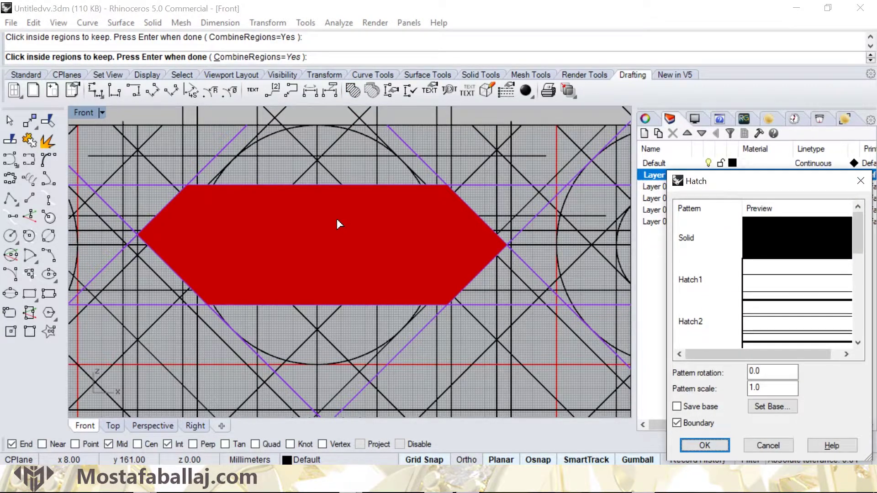
key("Return")
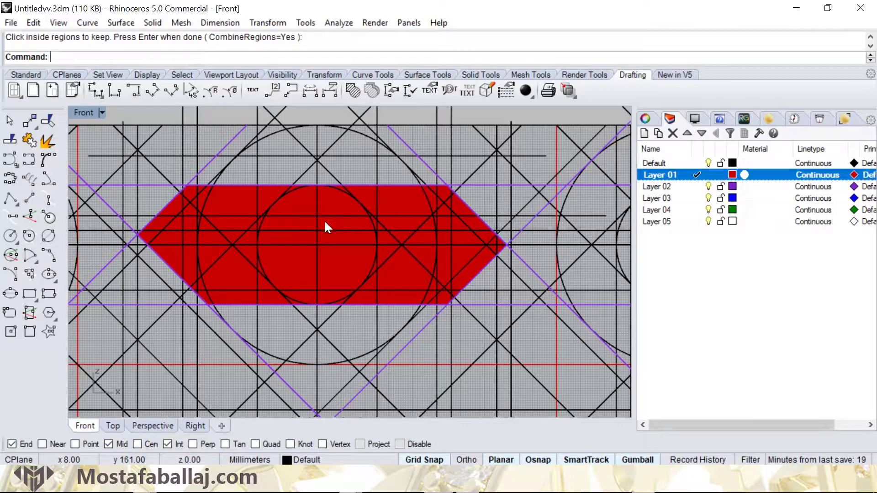
Step: Hatch the narrow sliver along the top-middle hexagon's lower-left edge with the Solid pattern, adding the parallel outer diagonal as a boundary
left_click(156, 271)
left_click(227, 308)
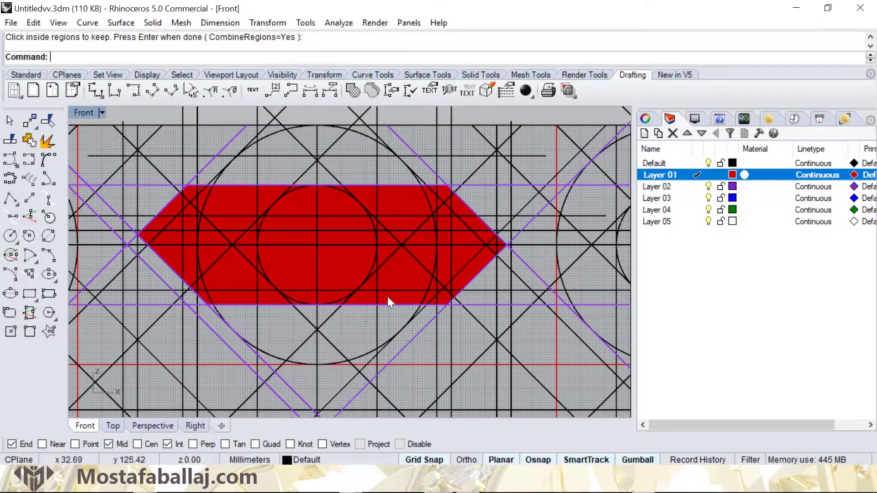
left_click(354, 90)
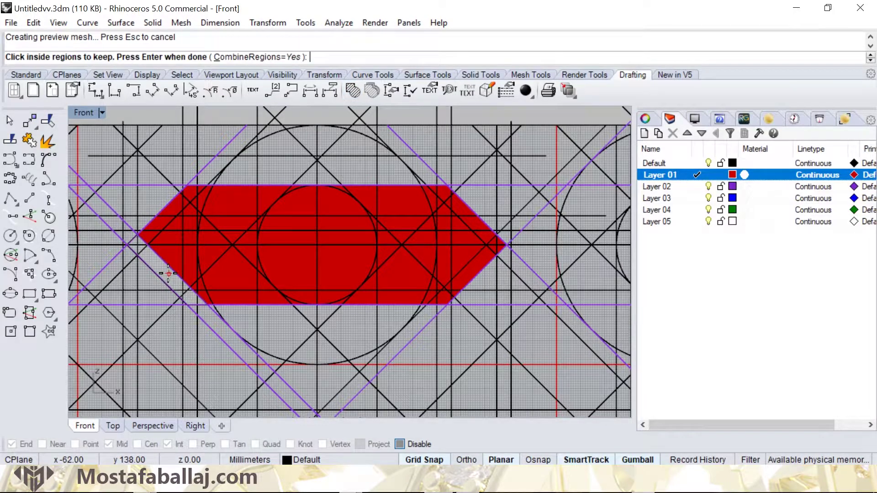
left_click(171, 268)
key("Return")
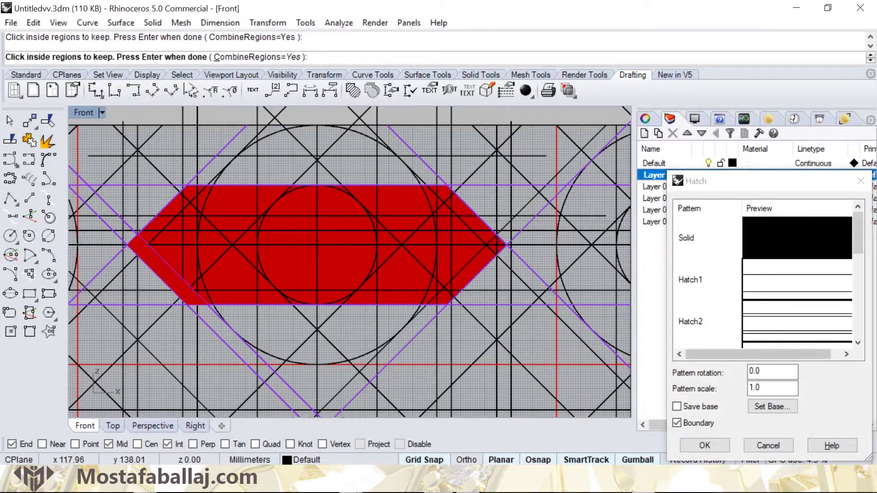
left_click(703, 445)
Step: Select the horizontal and vertical red grid lines and the two parallel diagonals running between the top-left and central stars
scroll(405, 264, "down", 3)
mouse_move(405, 264)
right_mouse_down()
mouse_move(438, 251)
mouse_move(456, 225)
right_mouse_up()
scroll(339, 216, "up", 2)
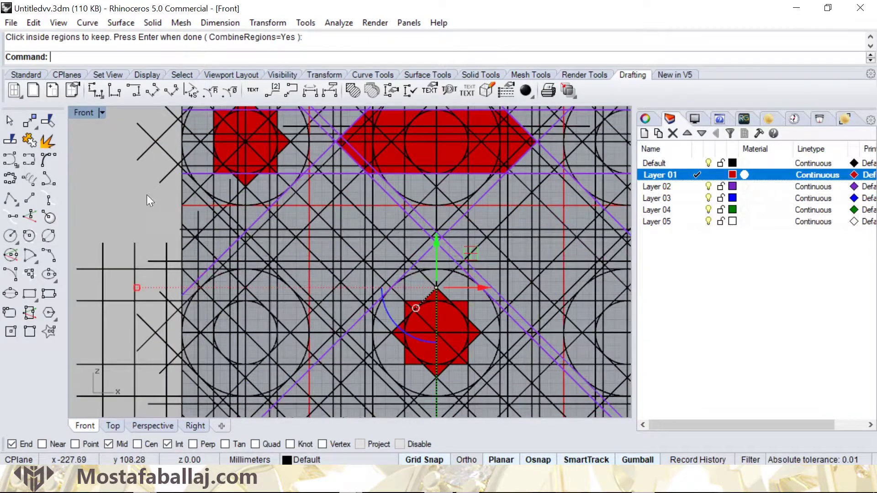
scroll(328, 236, "up", 3)
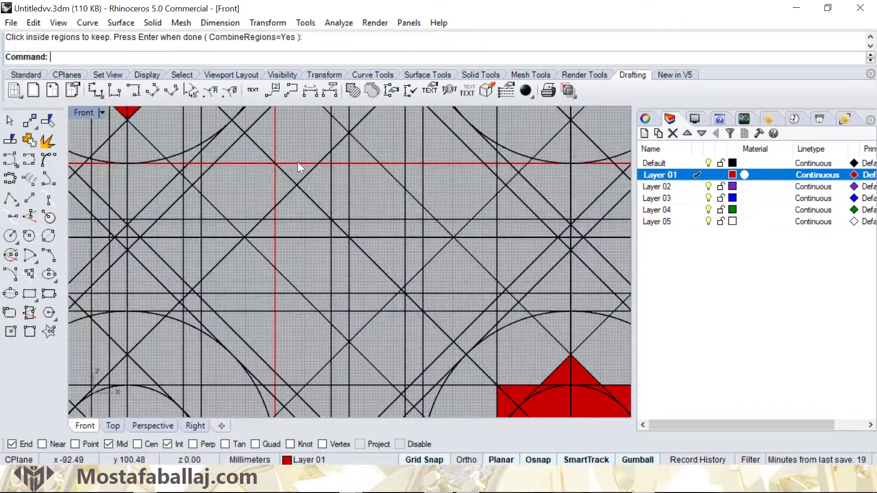
left_click(294, 162)
left_click(276, 187, "shift")
scroll(320, 272, "down", 2)
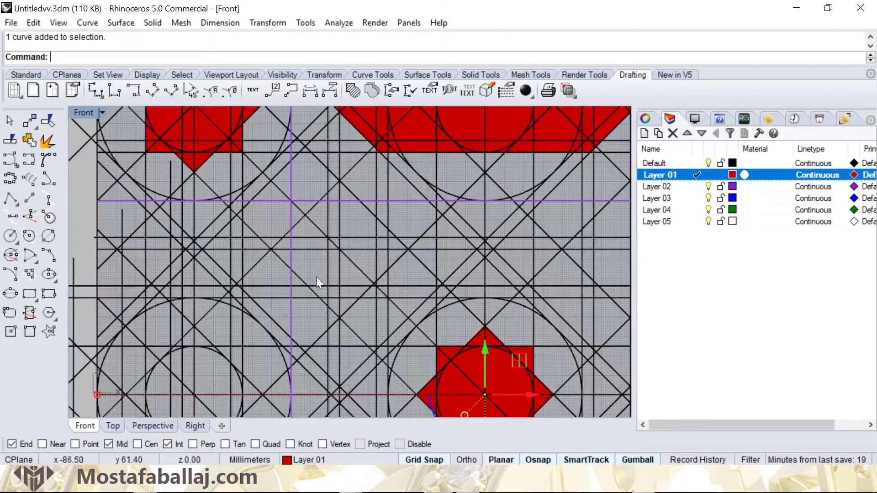
left_click(298, 272, "shift")
left_click(358, 309)
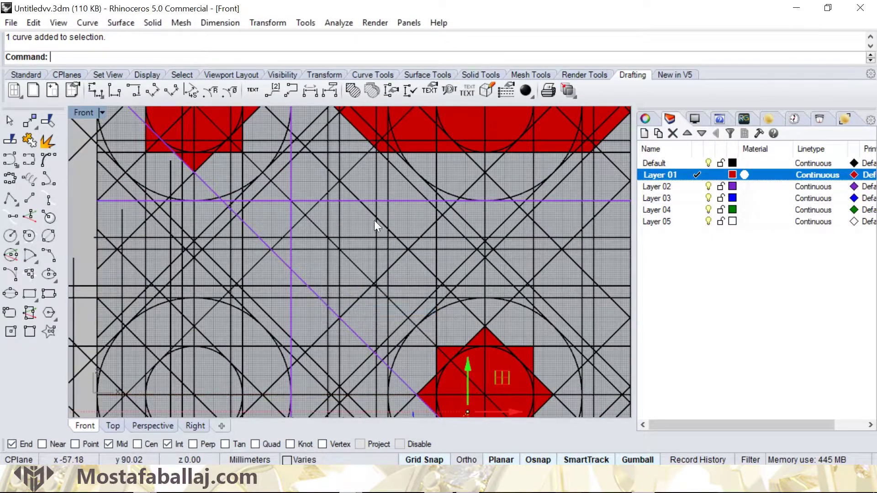
left_click(368, 209, "shift")
left_click(398, 243)
Step: Add the vertical and horizontal lines tangent to the large central circle to the selection
scroll(371, 327, "up", 2)
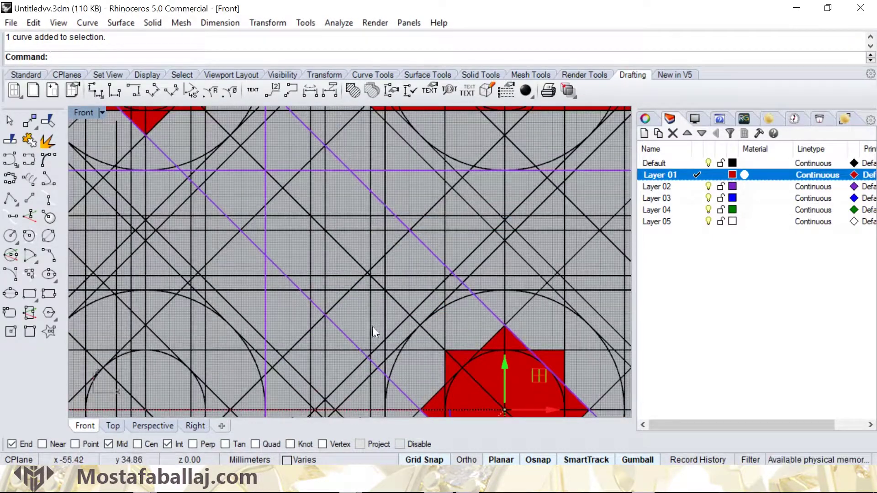
left_click(385, 311, "shift")
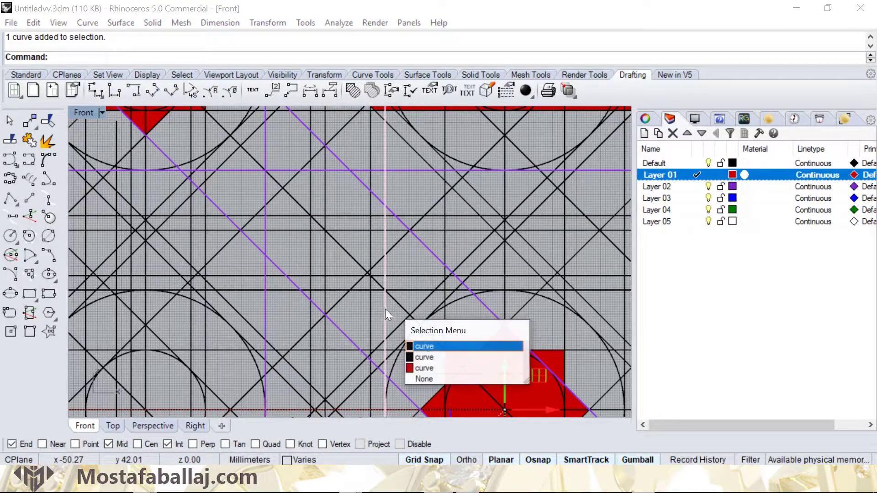
left_click(433, 346)
left_click(411, 291, "shift")
left_click(440, 325)
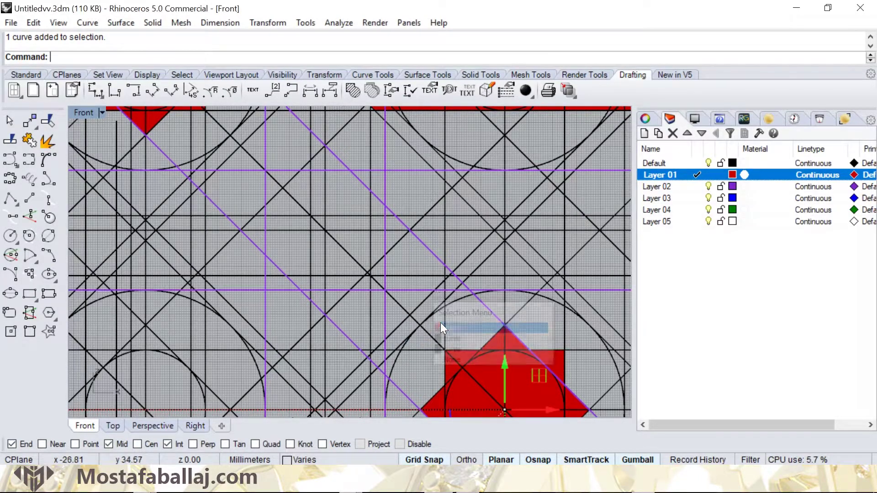
Step: Hatch the notched arrow-shaped region between the top-left and central stars with the Solid pattern
left_click(365, 89)
left_click(334, 232)
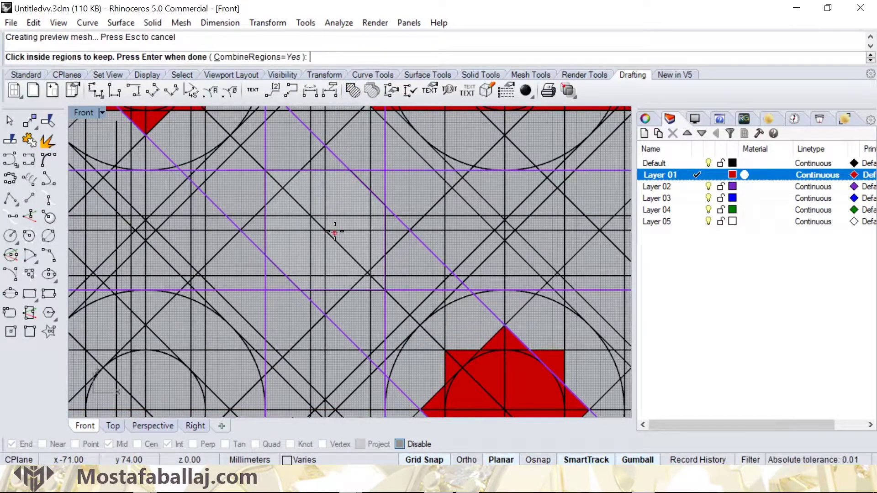
left_click(408, 254)
key("Return")
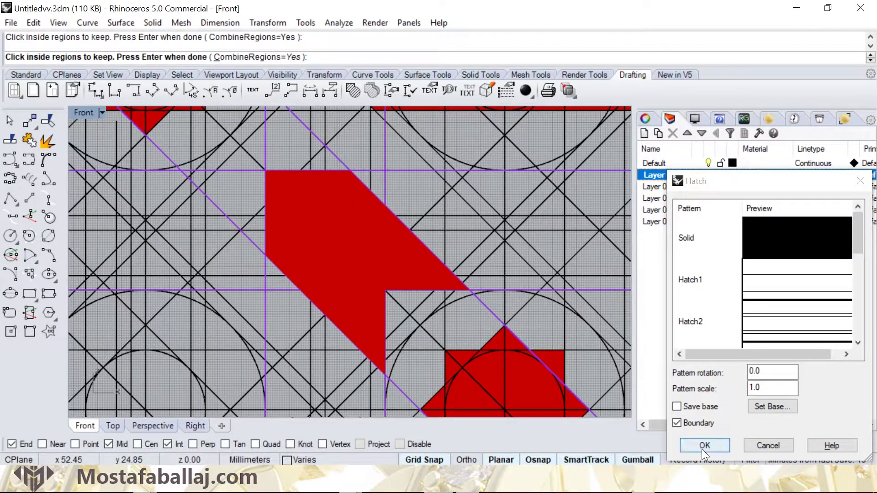
left_click(703, 445)
scroll(464, 243, "down", 10)
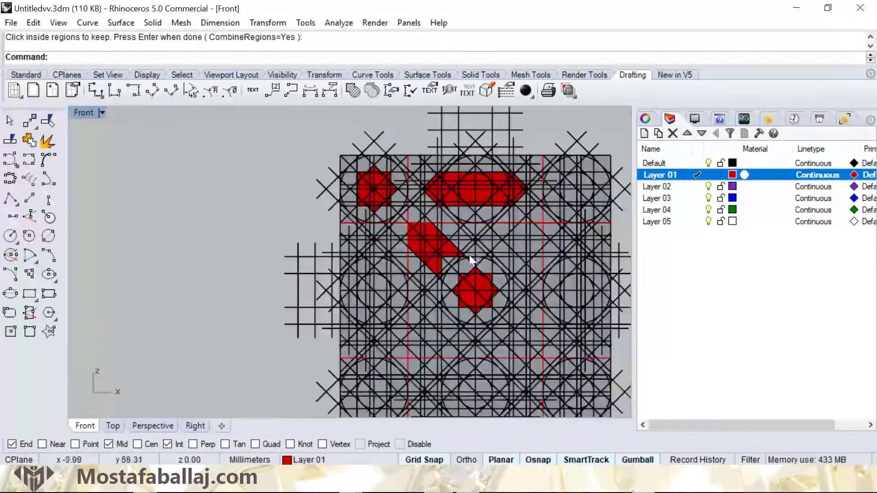
scroll(320, 157, "up", 5)
left_click(287, 139)
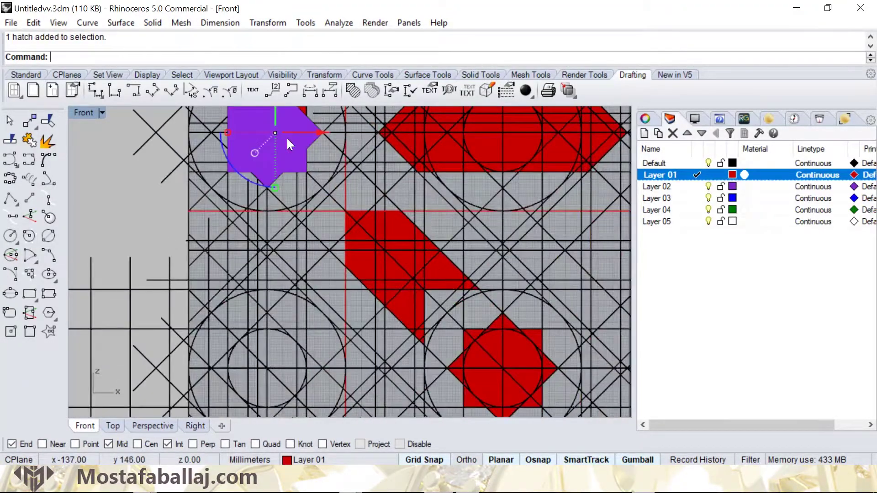
scroll(371, 202, "down", 2)
scroll(308, 124, "up", 3)
scroll(307, 125, "up", 2)
left_click(322, 132)
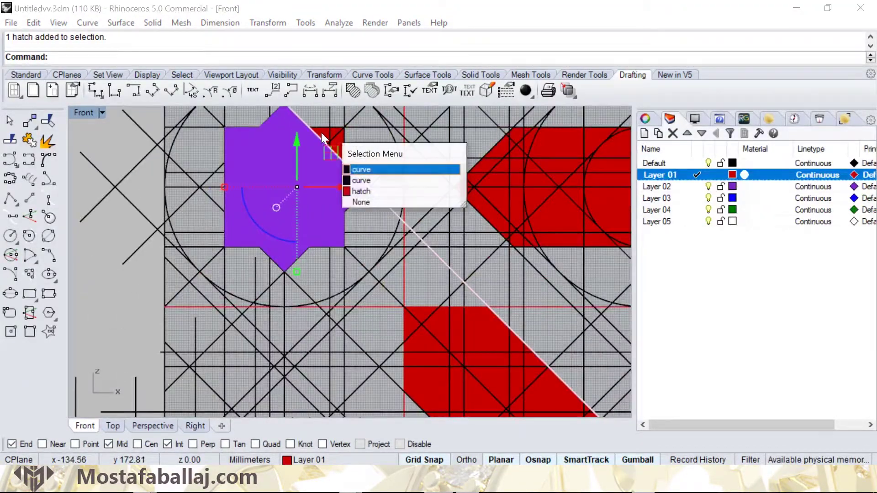
left_click(373, 190)
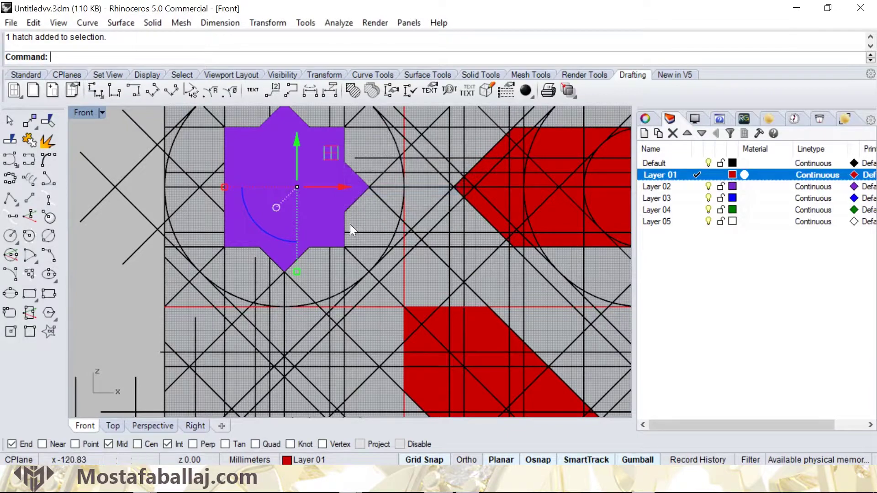
left_click(29, 140)
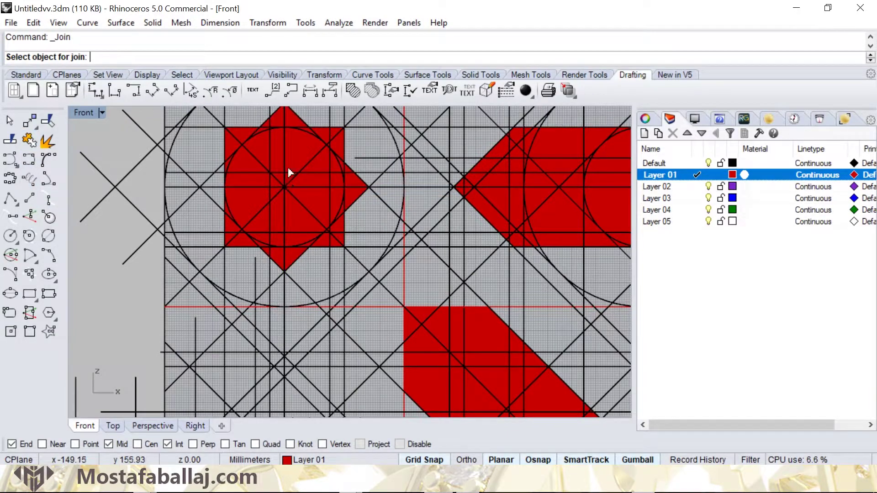
key("Escape")
Step: Mirror a copy of the top-left star's hatches across the pattern's vertical centre line
left_click(298, 146)
scroll(334, 125, "up", 3)
scroll(311, 143, "up", 1)
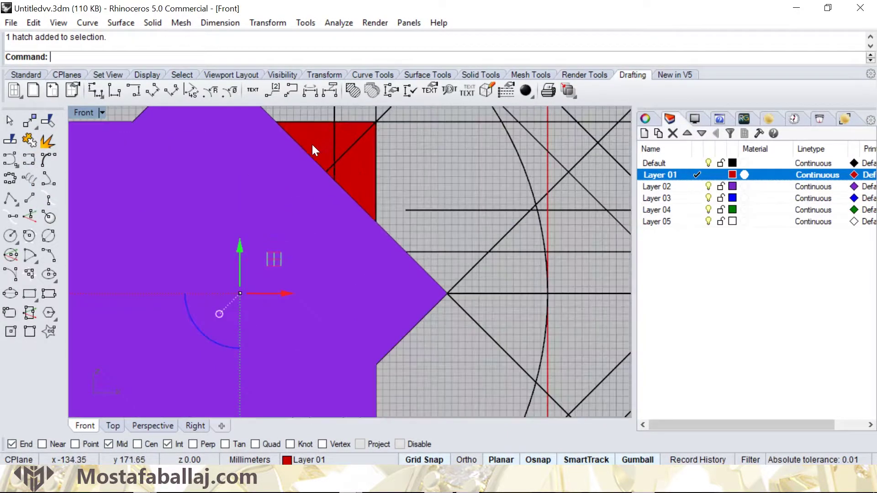
scroll(404, 205, "down", 6)
right_click_drag(497, 252, 320, 222)
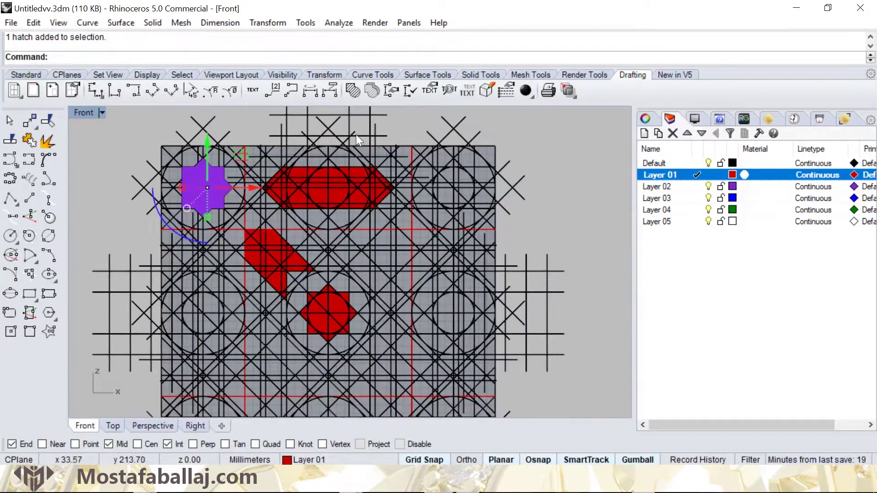
left_click(269, 23)
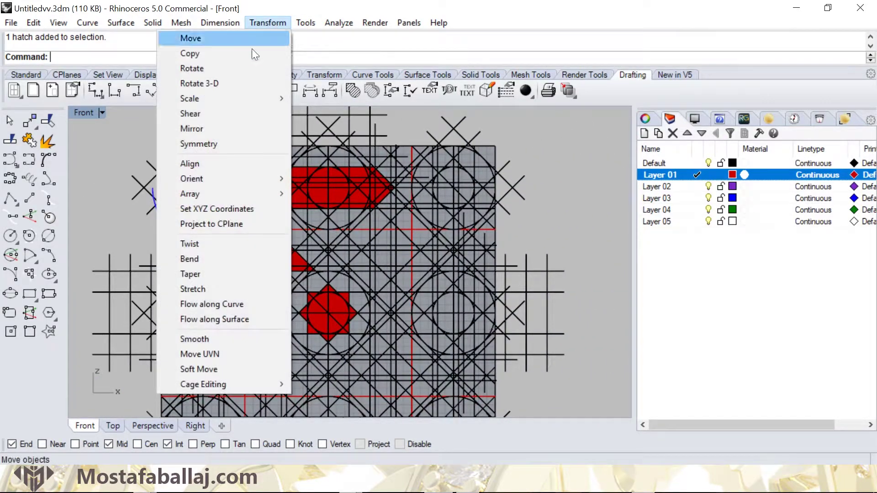
left_click(206, 128)
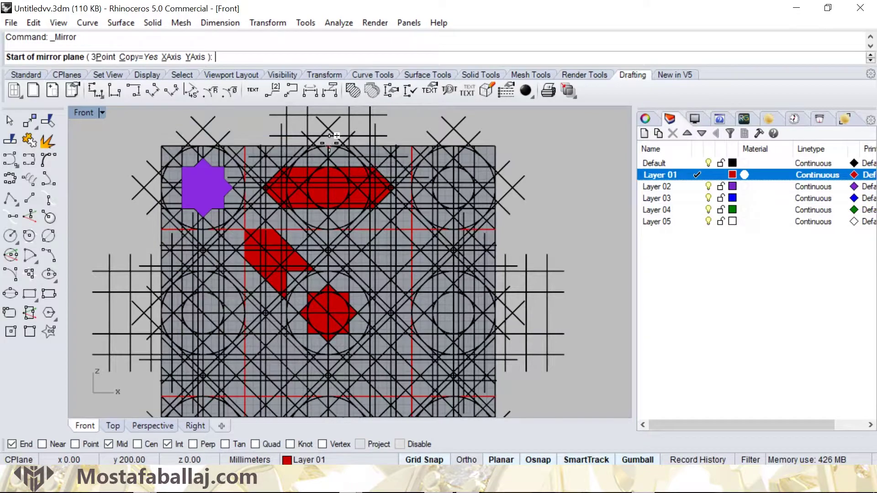
left_click(329, 145)
left_click(341, 238)
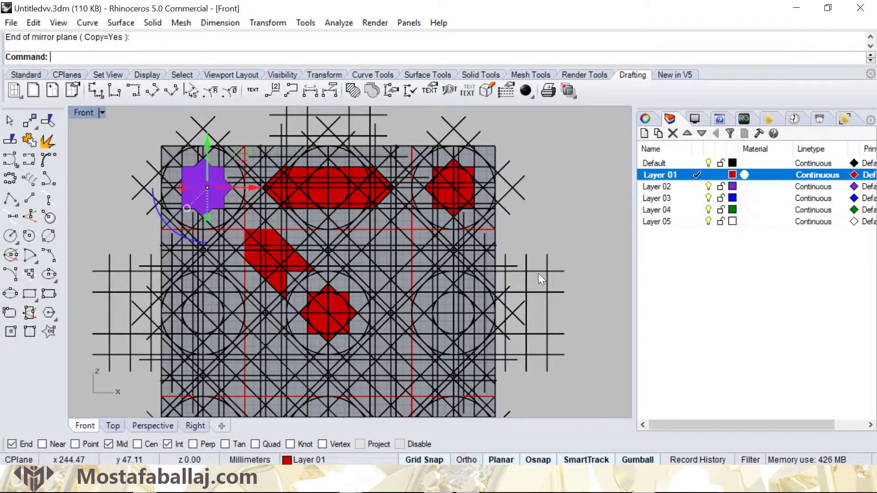
left_click(591, 208)
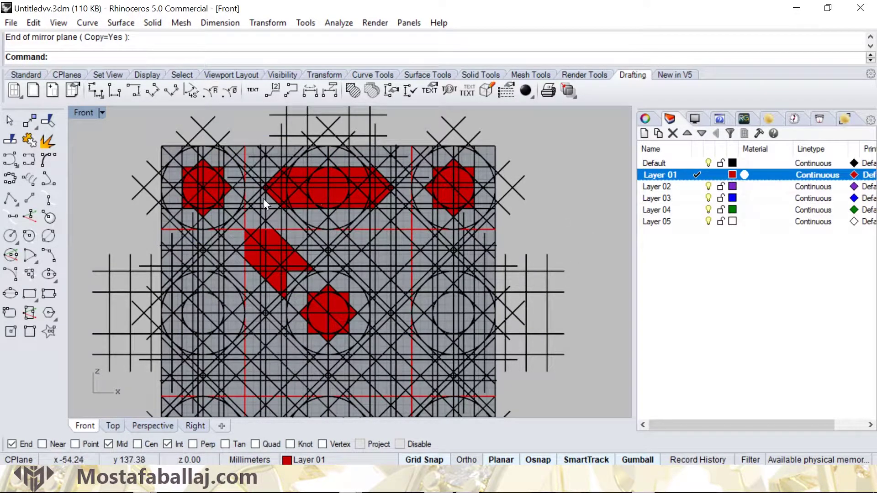
Step: Select all the hatch pieces of the two upper corner stars
scroll(206, 197, "up", 5)
left_click(207, 202)
scroll(233, 142, "up", 10)
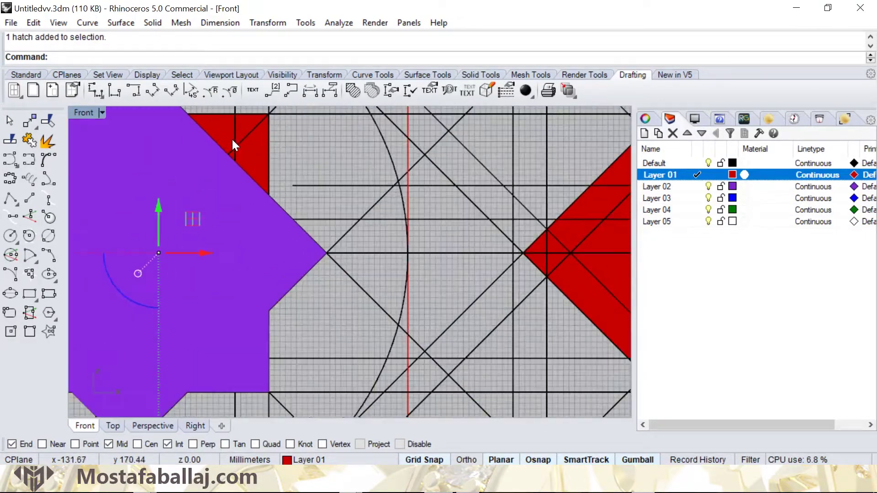
left_click(234, 142, "shift")
scroll(358, 203, "down", 14)
right_click_drag(489, 221, 333, 197)
scroll(453, 167, "up", 8)
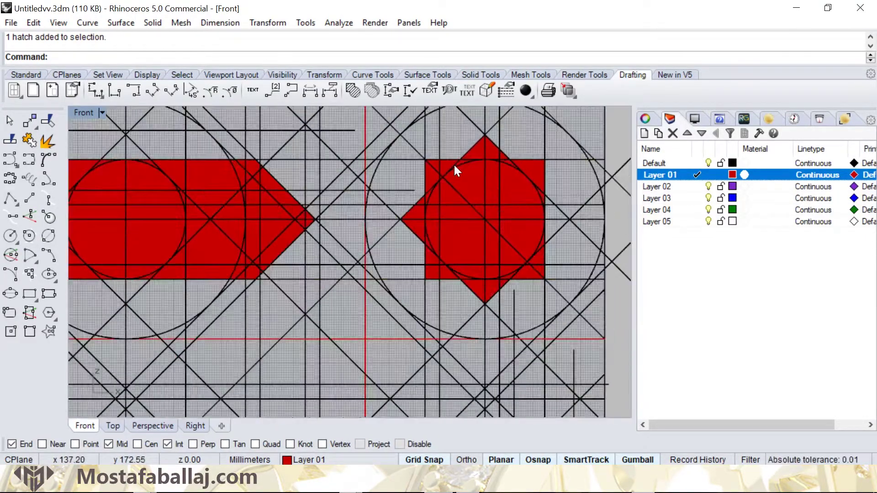
left_click(456, 177, "shift")
left_click(429, 158, "shift")
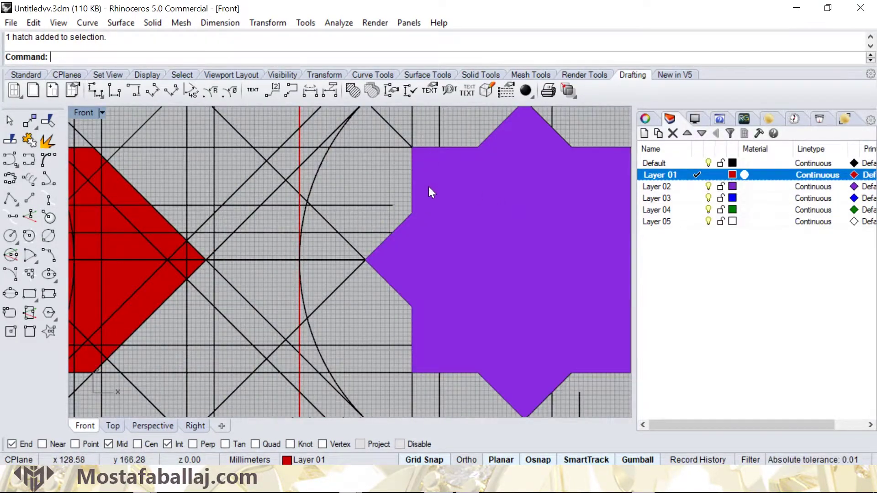
scroll(428, 187, "down", 10)
Step: Mirror a copy of the two upper corner stars across the pattern's horizontal centre line
left_click(280, 29)
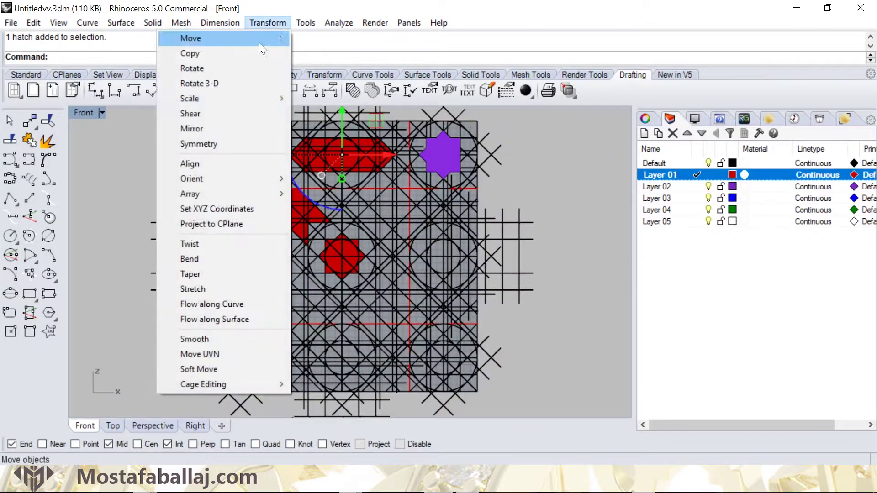
left_click(198, 132)
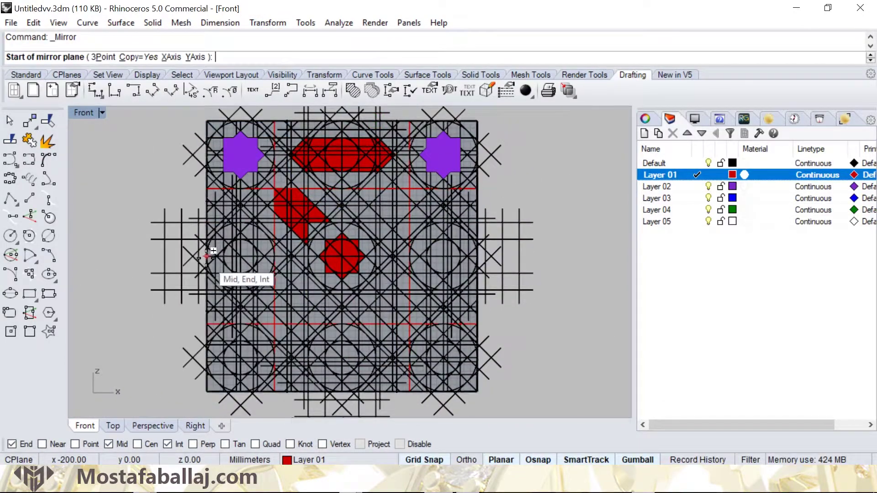
scroll(204, 258, "up", 5)
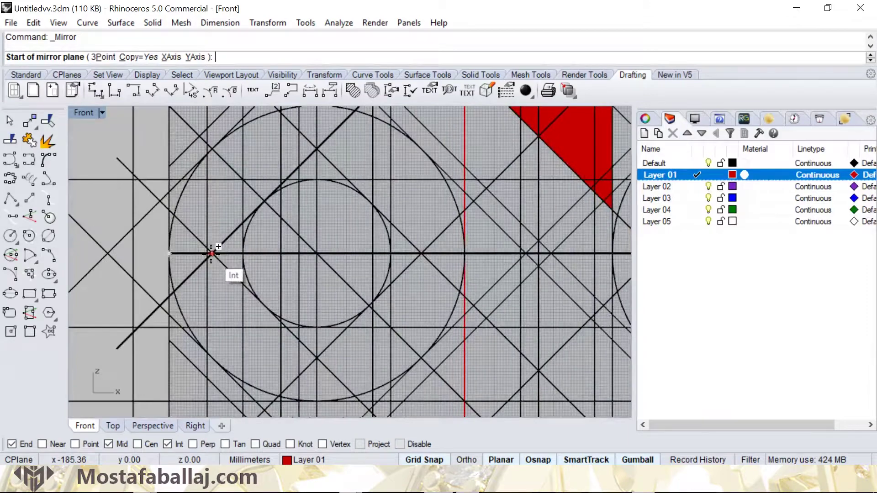
left_click(212, 254)
left_click(325, 251)
scroll(361, 254, "down", 8)
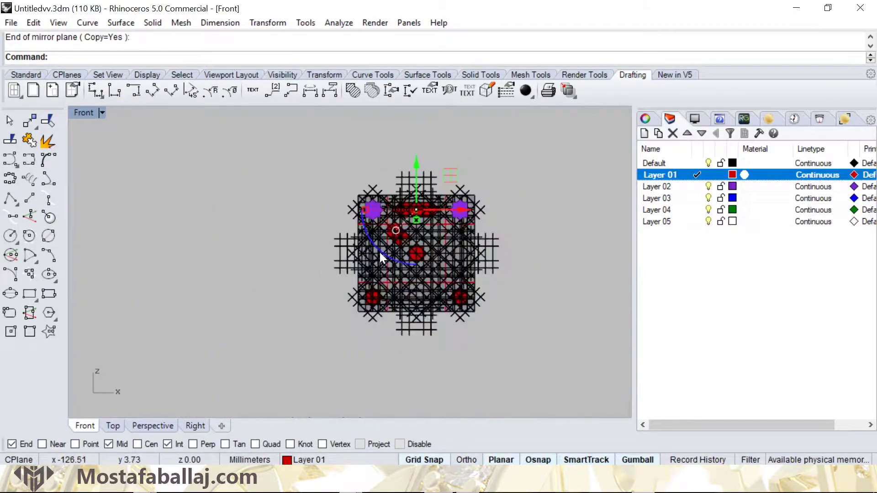
Step: Mirror a copy of the elongated hexagon hatch at the pattern's upper edge across the horizontal centre line
scroll(420, 231, "up", 7)
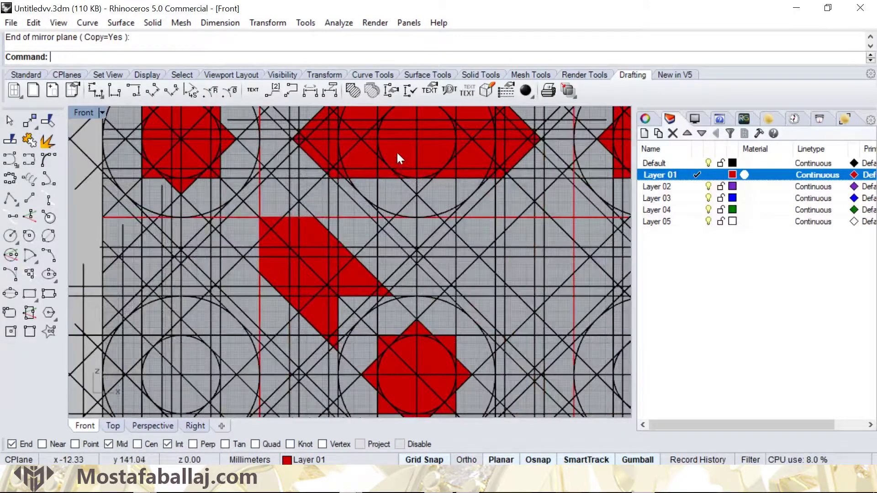
left_click(396, 153)
scroll(347, 165, "up", 4)
scroll(347, 166, "down", 6)
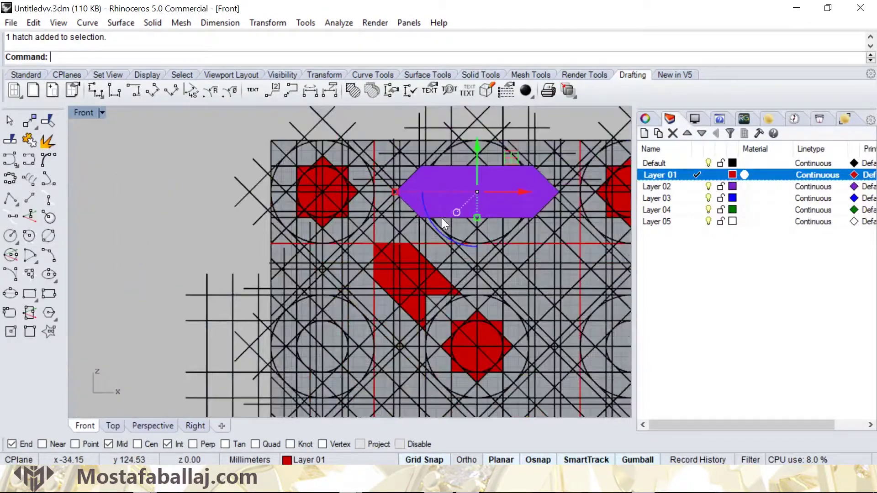
left_click(267, 23)
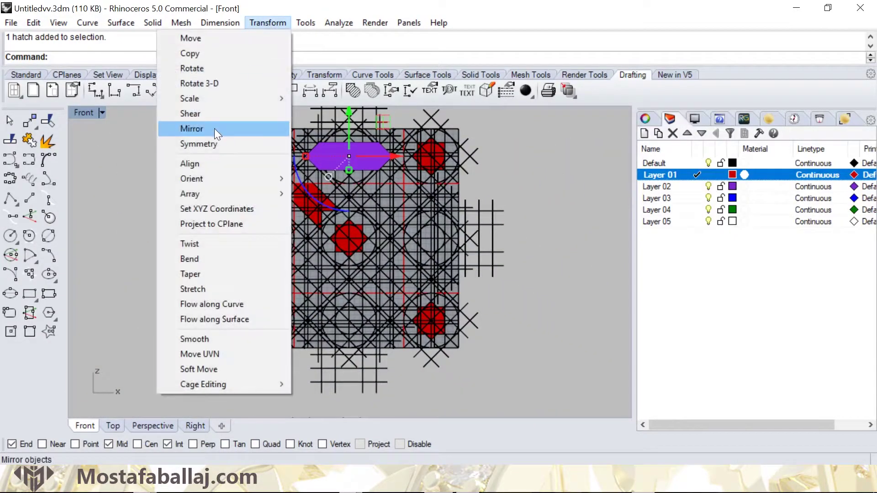
left_click(213, 129)
scroll(468, 240, "up", 5)
scroll(465, 243, "up", 1)
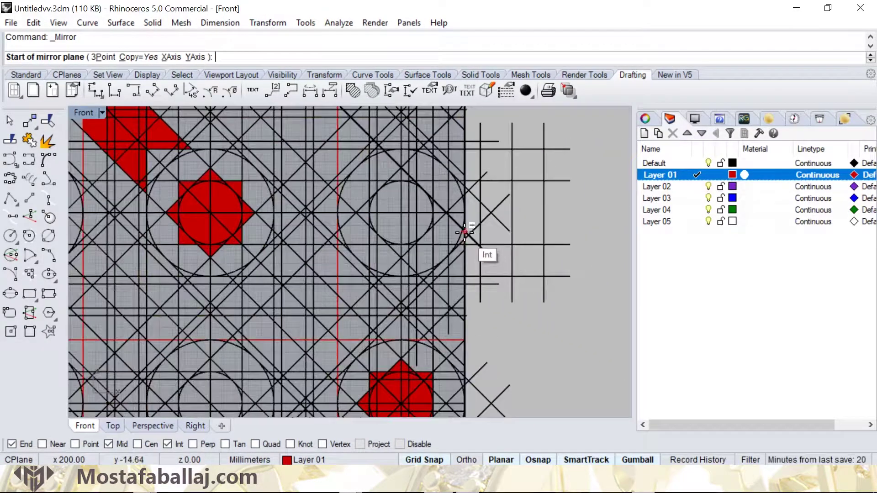
left_click(464, 213)
scroll(464, 213, "down", 2)
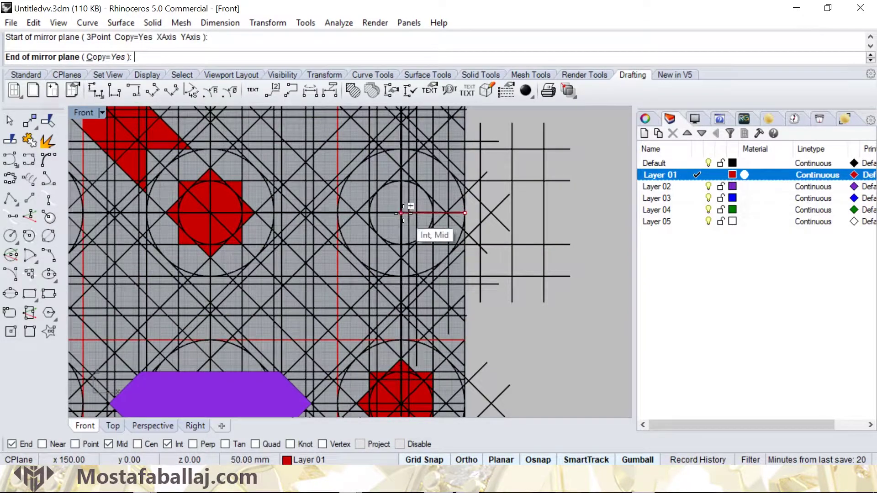
left_click(406, 215)
Step: Mirror copies of the upper and lower elongated hexagon hatches across the square's diagonal onto its left and right sides
scroll(408, 258, "down", 4)
scroll(407, 258, "up", 3)
scroll(330, 306, "up", 3)
left_click(327, 333)
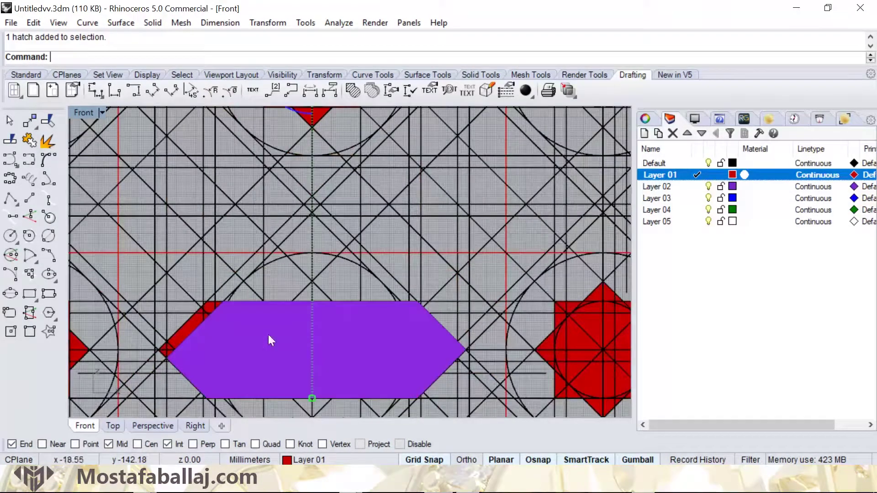
left_click(214, 332)
left_click(263, 382)
scroll(264, 331, "down", 4)
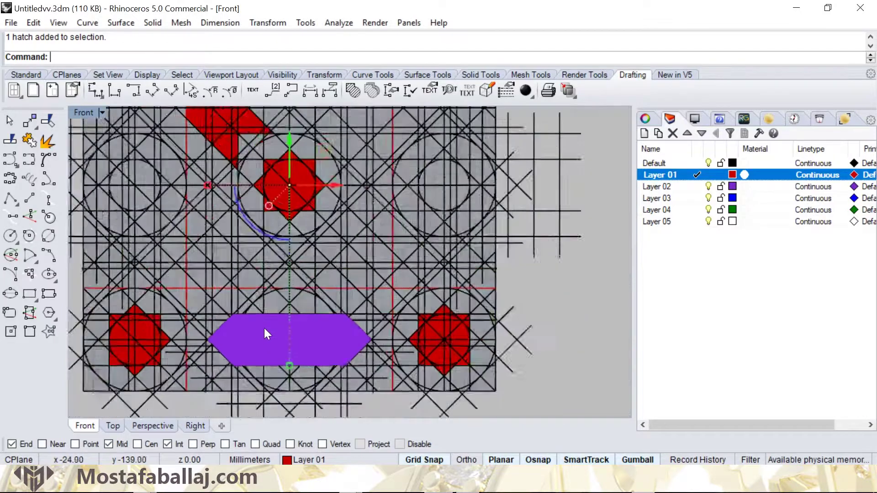
left_click(273, 23)
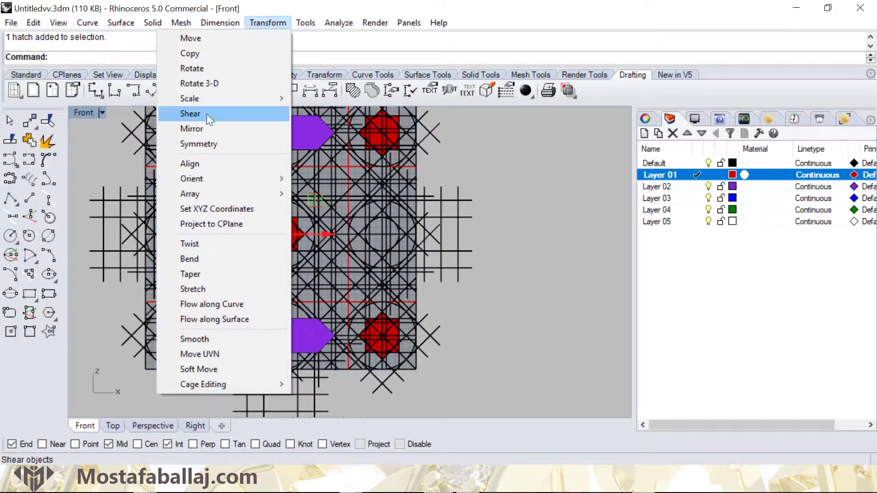
left_click(191, 129)
right_click_drag(275, 164, 274, 186)
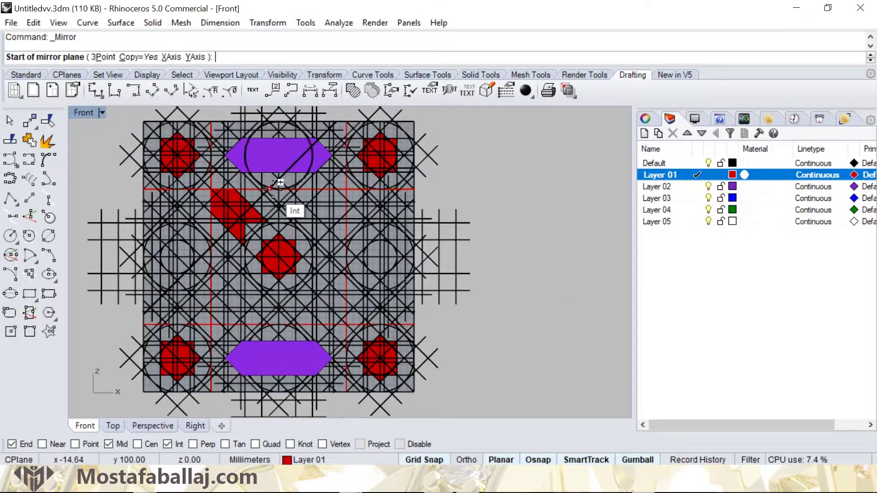
left_click(413, 122)
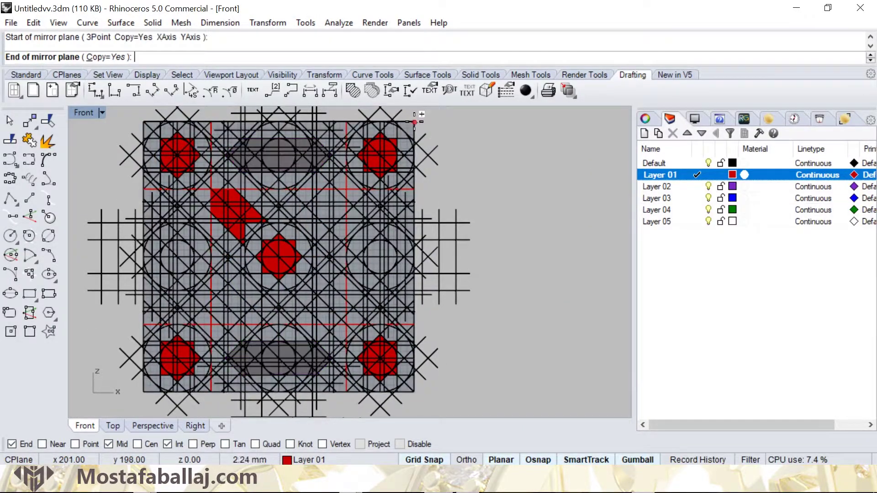
left_click(279, 257)
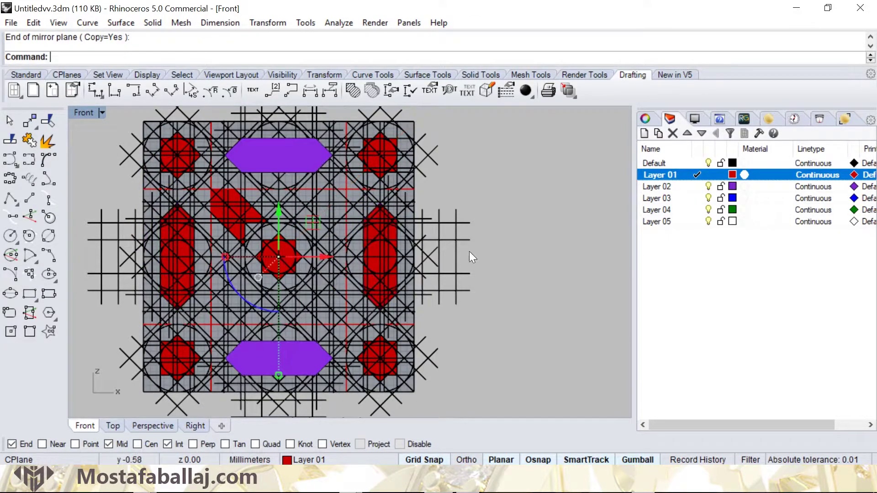
Step: Mirror a copy of the notched arrow-shaped hatch across the pattern's vertical centre line
left_click(514, 208)
scroll(235, 211, "up", 5)
left_click(237, 223)
scroll(246, 224, "down", 5)
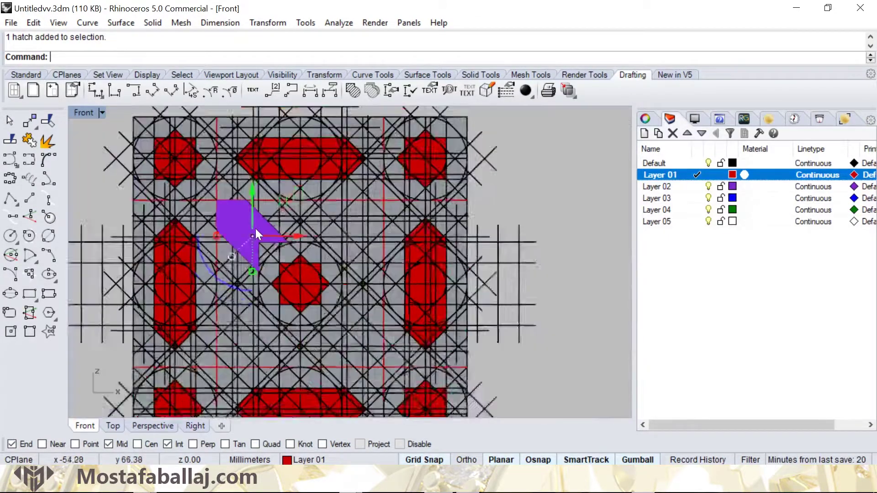
left_click(273, 23)
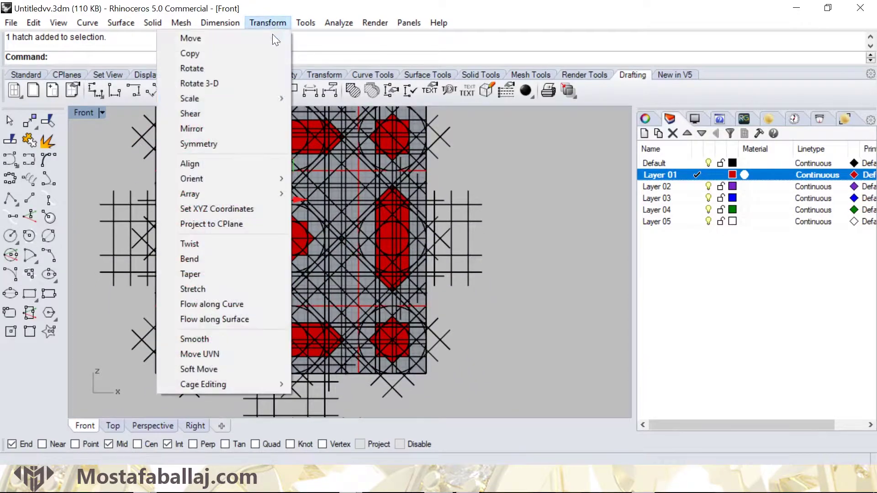
left_click(215, 130)
left_click(291, 160)
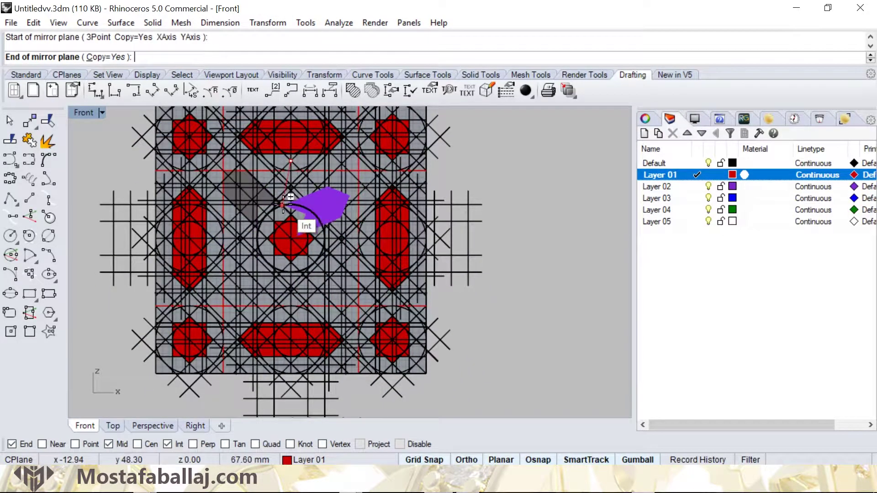
left_click(291, 210)
Step: Mirror copies of both upper arrow-shaped hatches across the pattern's horizontal centre line
scroll(334, 200, "up", 8)
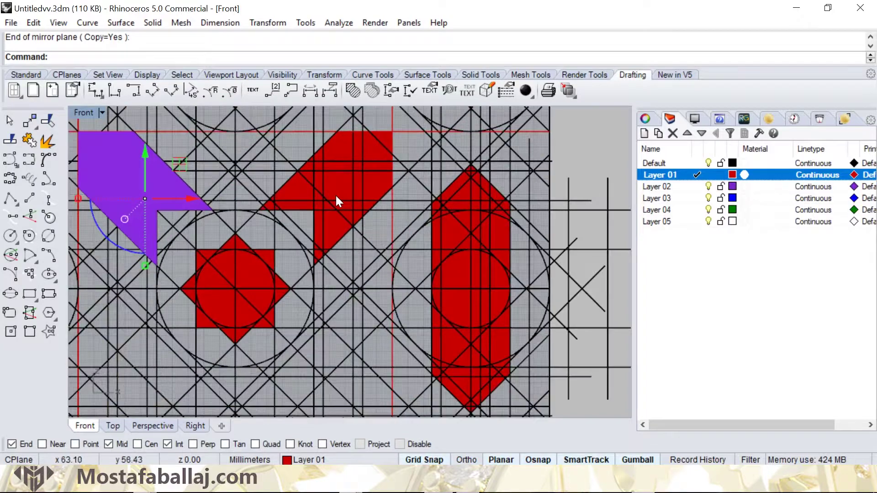
left_click(336, 188, "shift")
scroll(334, 194, "down", 10)
right_click(332, 221)
scroll(251, 232, "up", 6)
scroll(258, 225, "up", 2)
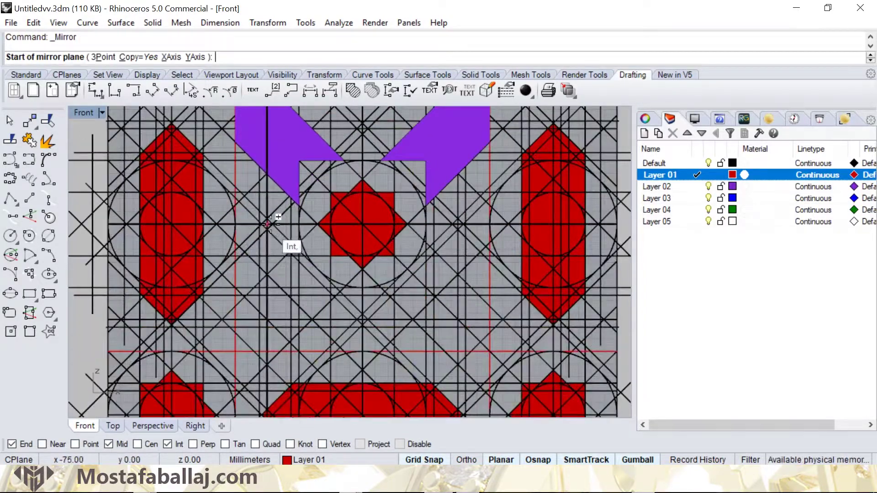
left_click(297, 224)
left_click(354, 226)
scroll(355, 229, "down", 10)
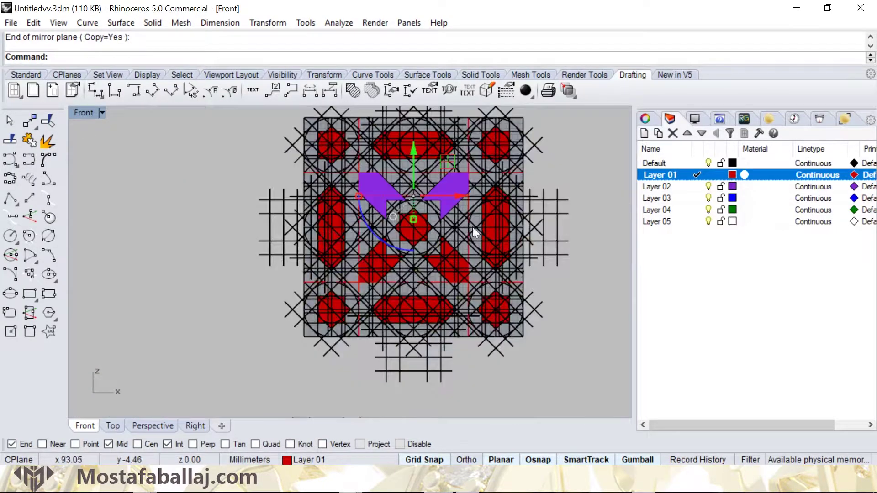
Step: Hide the Default layer that holds the black construction curves
right_click_drag(597, 153, 454, 215)
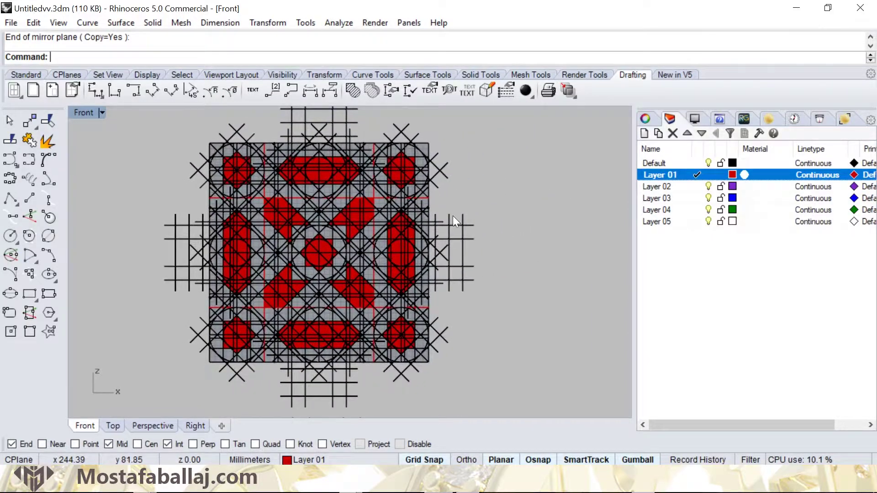
key("ctrl+z")
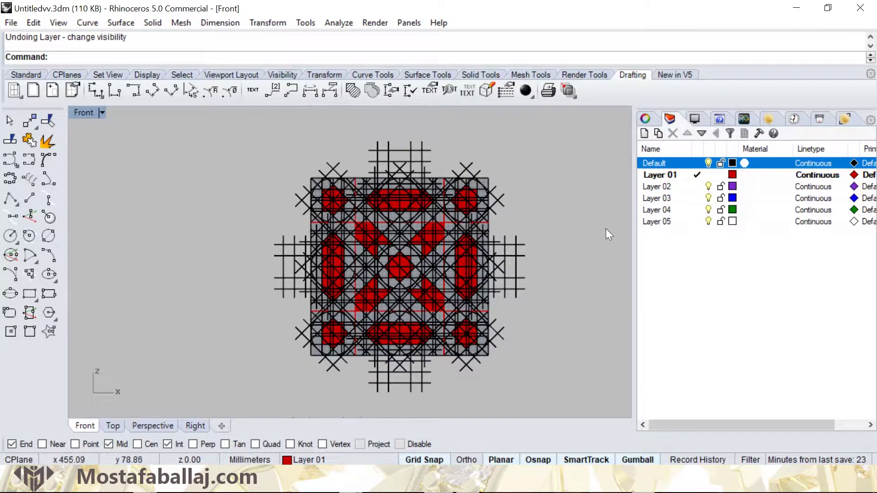
left_click(709, 163)
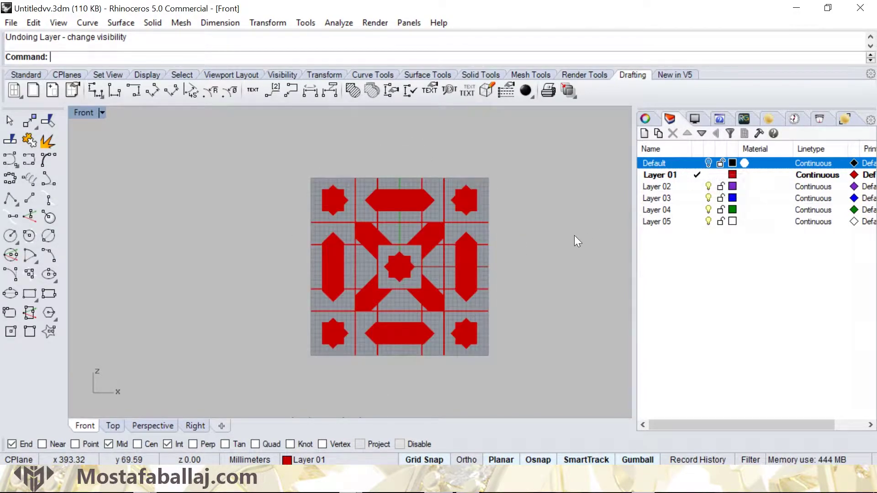
Step: Move the four vertical and four horizontal red guide lines from Layer 01 to the Default layer
scroll(503, 224, "up", 3)
left_click(456, 212)
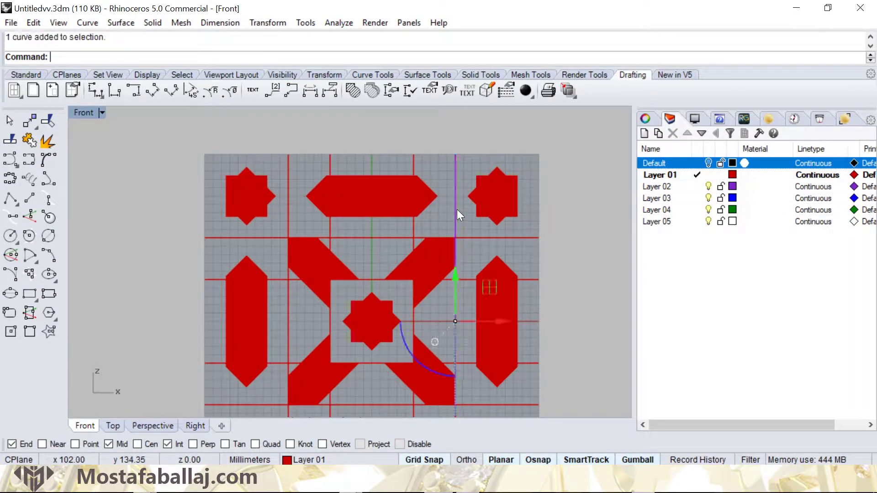
left_click(475, 238, "shift")
left_click(414, 230, "shift")
left_click(330, 233, "shift")
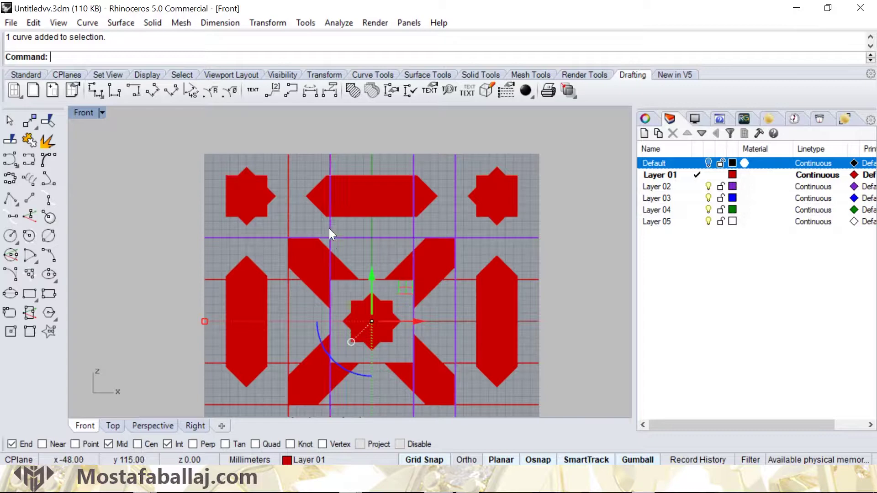
left_click(288, 218, "shift")
left_click(280, 279, "shift")
left_click(280, 364, "shift")
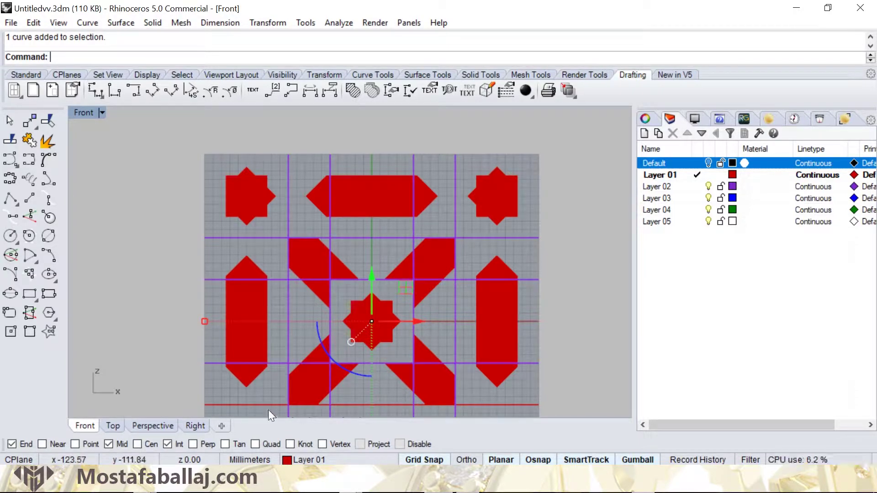
left_click(272, 405, "shift")
right_click_drag(308, 335, 324, 231)
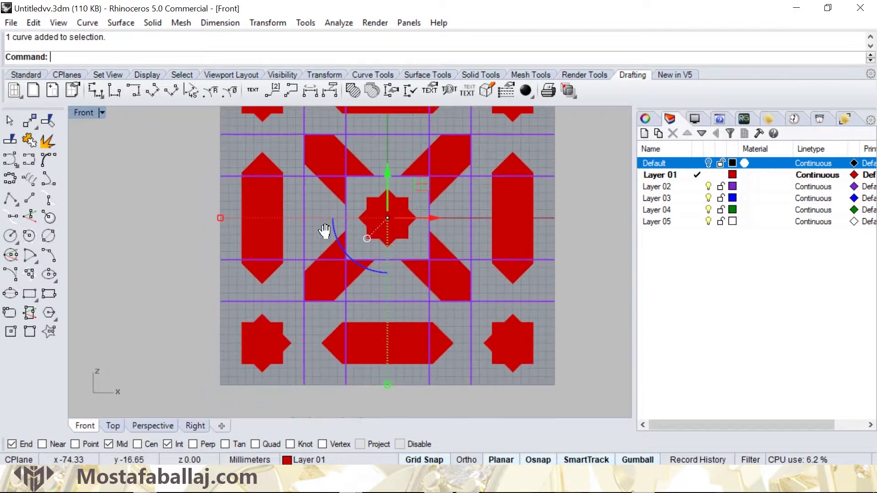
left_click(310, 462)
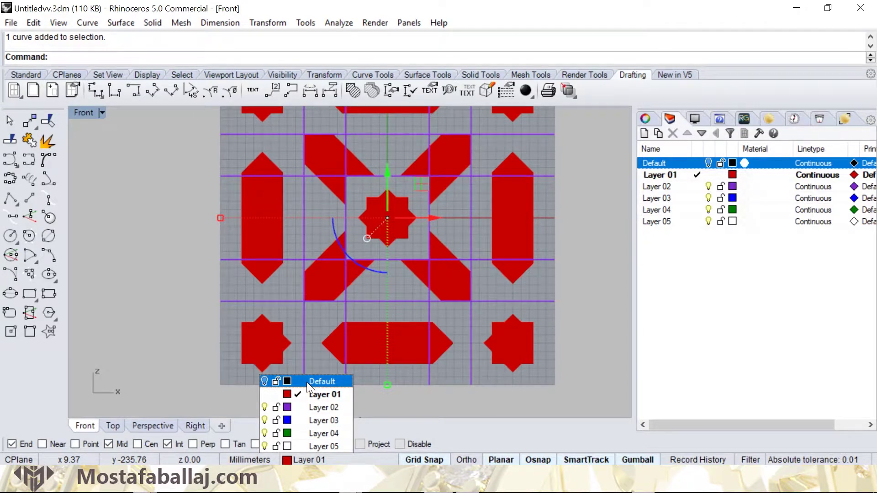
left_click(288, 382)
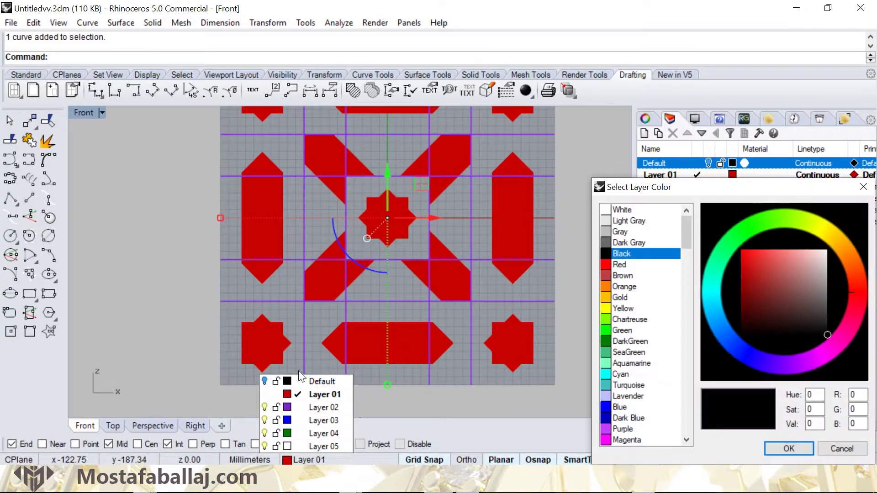
left_click(834, 447)
left_click(324, 382)
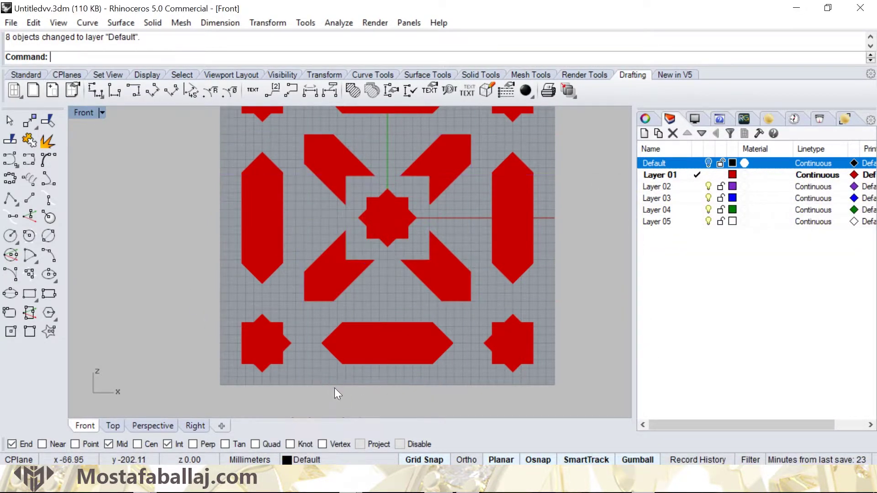
Step: Move all the star, hexagon and arrow hatches horizontally into the empty space left of the grid square
scroll(468, 265, "down", 4)
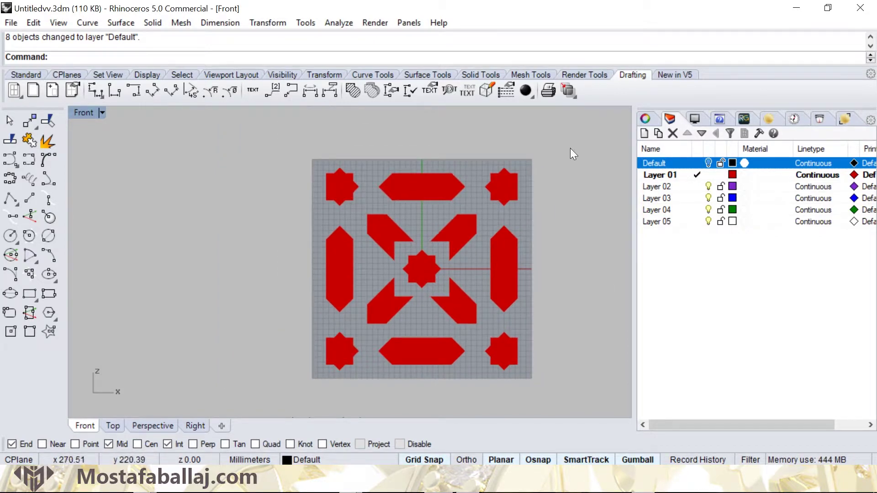
mouse_move(572, 151)
left_mouse_down()
mouse_move(303, 325)
mouse_move(291, 396)
left_mouse_up()
scroll(294, 320, "down", 3)
right_click_drag(293, 320, 368, 300)
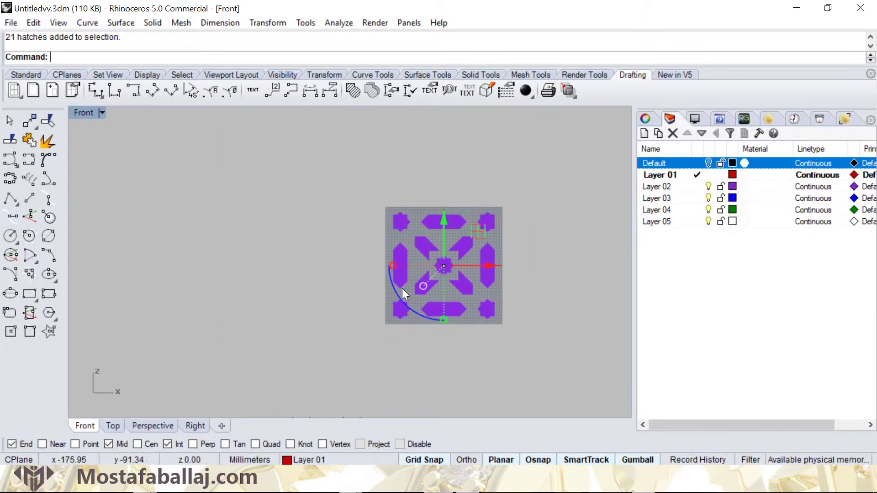
left_click_drag(490, 265, 315, 265)
left_click(327, 228)
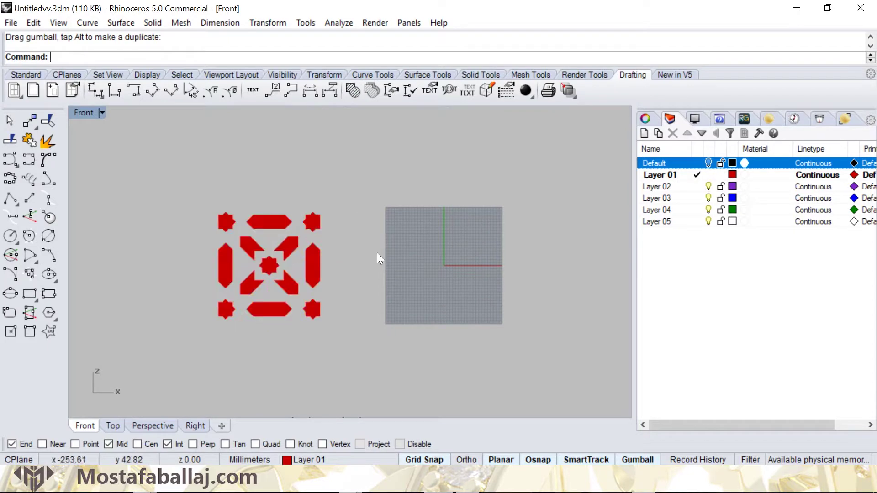
Step: Show the Default layer with the construction curves again
left_click(708, 163)
right_click_drag(388, 224, 422, 219)
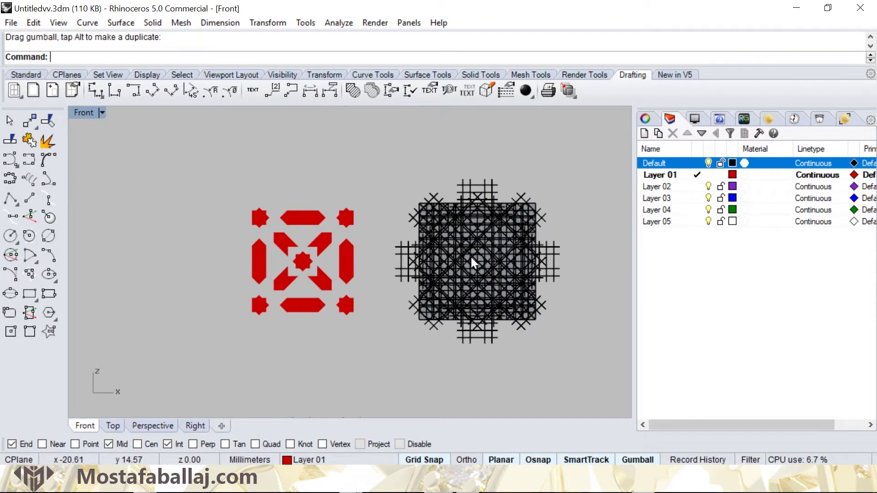
scroll(471, 256, "up", 10)
scroll(481, 229, "down", 4)
right_click_drag(341, 272, 418, 285)
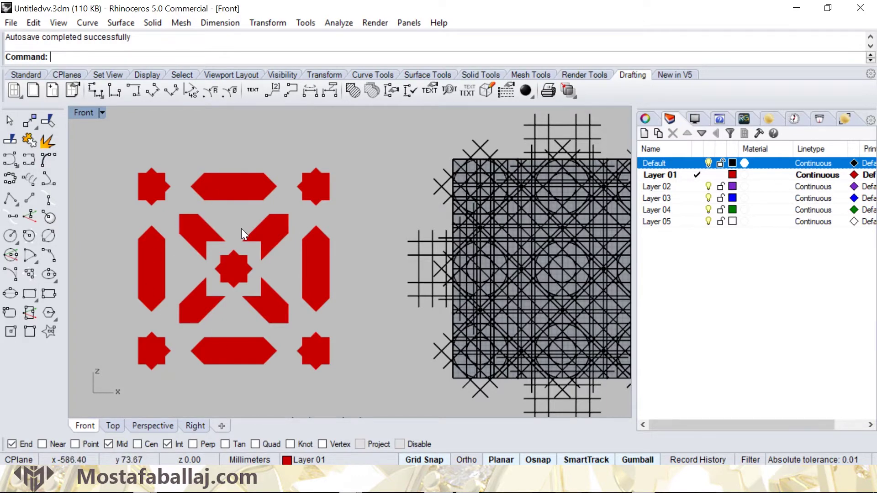
right_click_drag(241, 228, 330, 213)
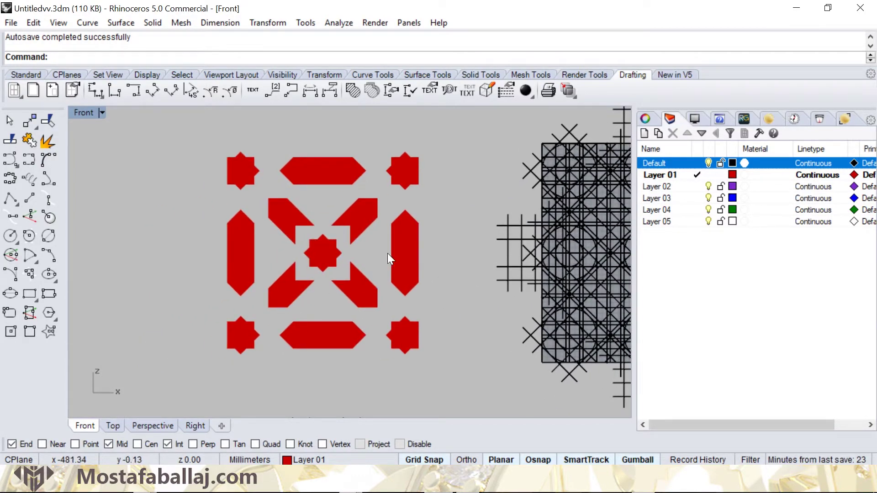